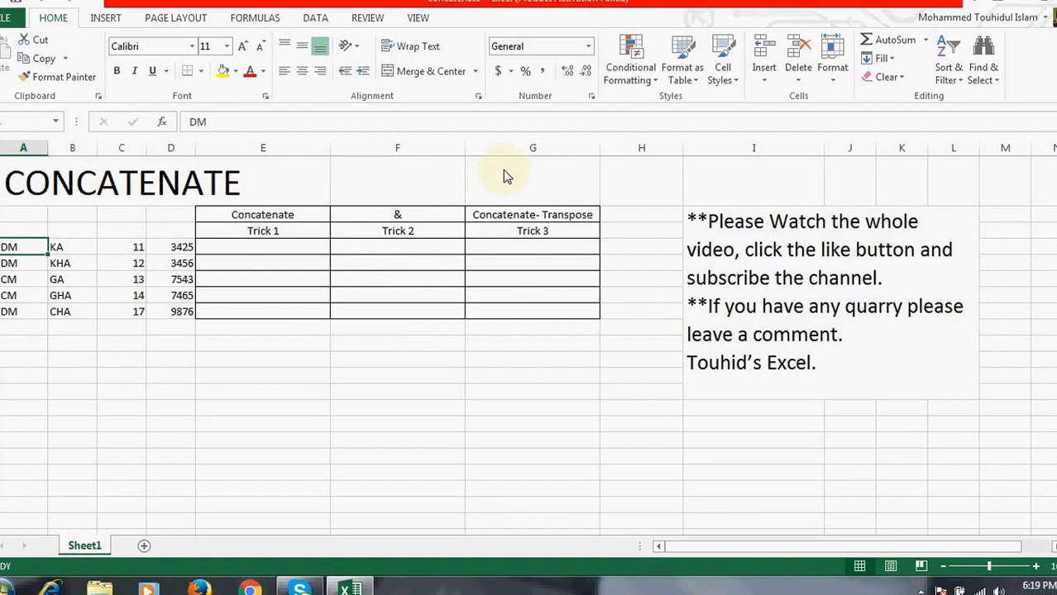
Step: Start a CONCATENATE formula in E4, the first Trick 1 cell, with A4 as the first text argument
{"action": "left_click", "coordinate": [310, 243]}
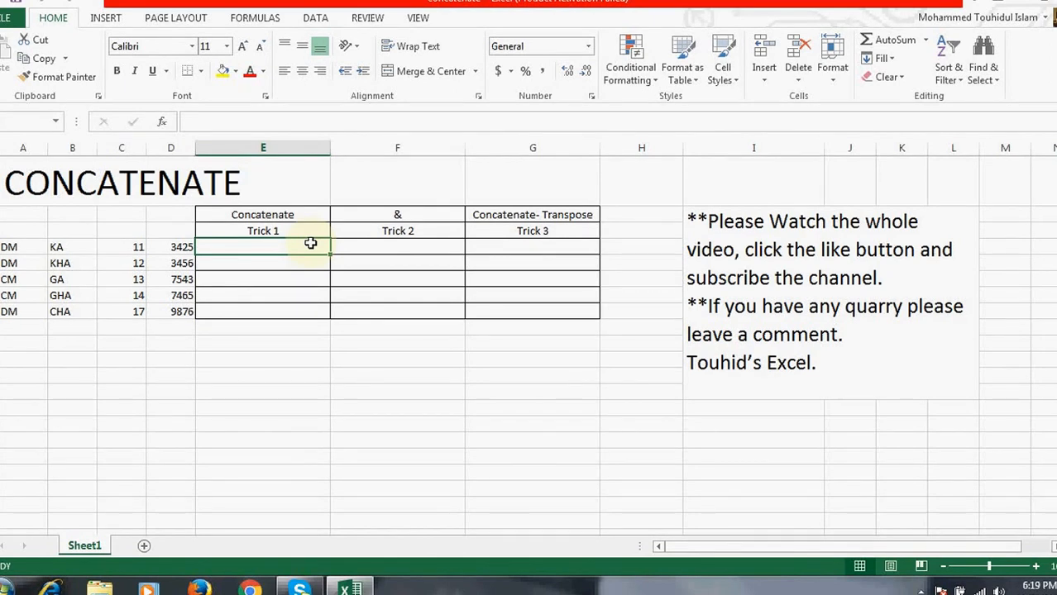
{"action": "type", "text": "="}
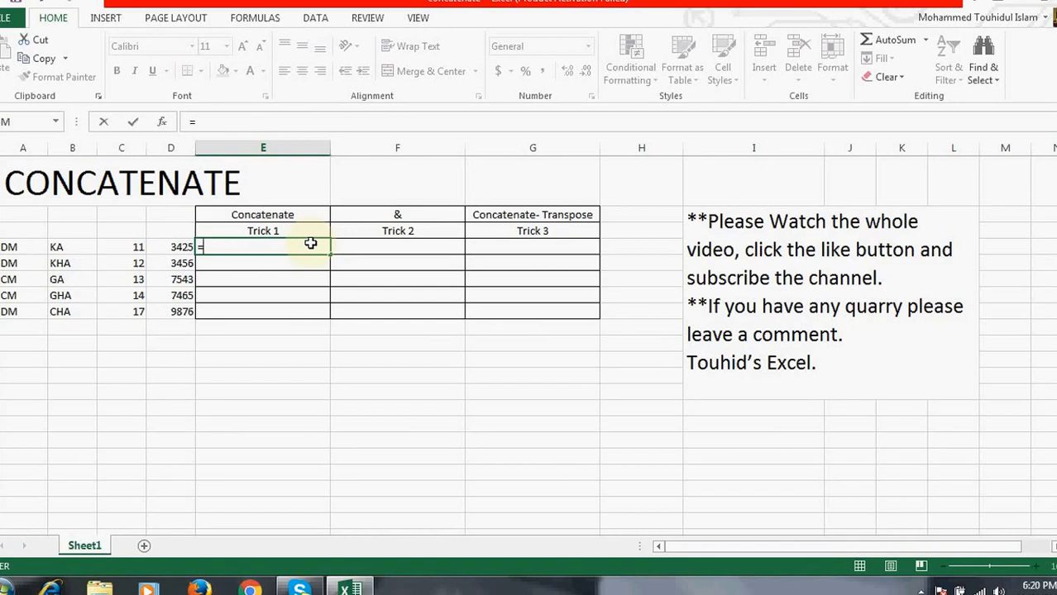
{"action": "key", "text": "BackSpace"}
{"action": "type", "text": "="}
{"action": "key", "text": "BackSpace"}
{"action": "type", "text": "=concatenate"}
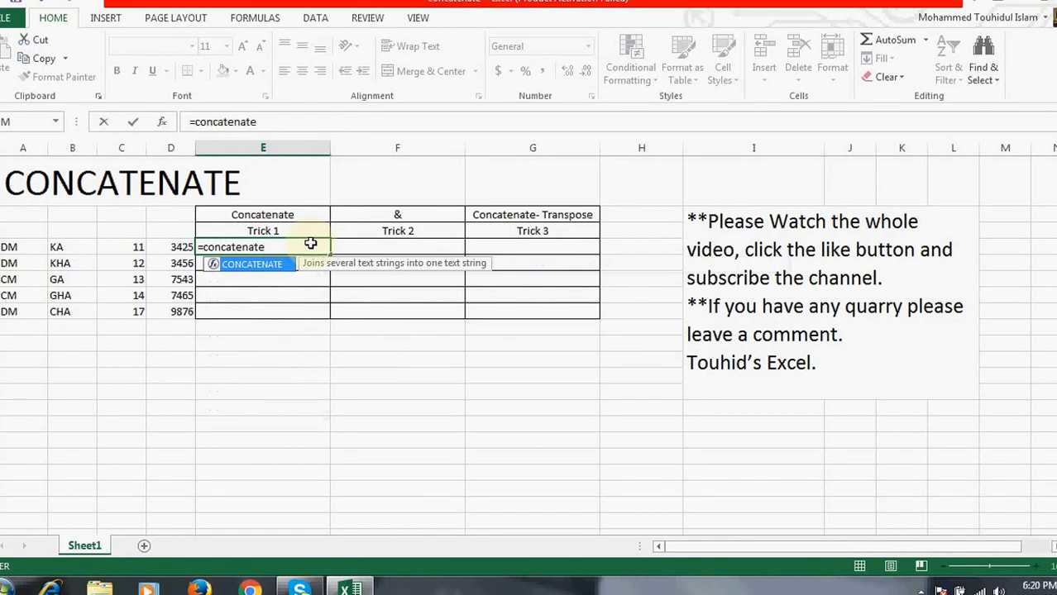
{"action": "type", "text": "("}
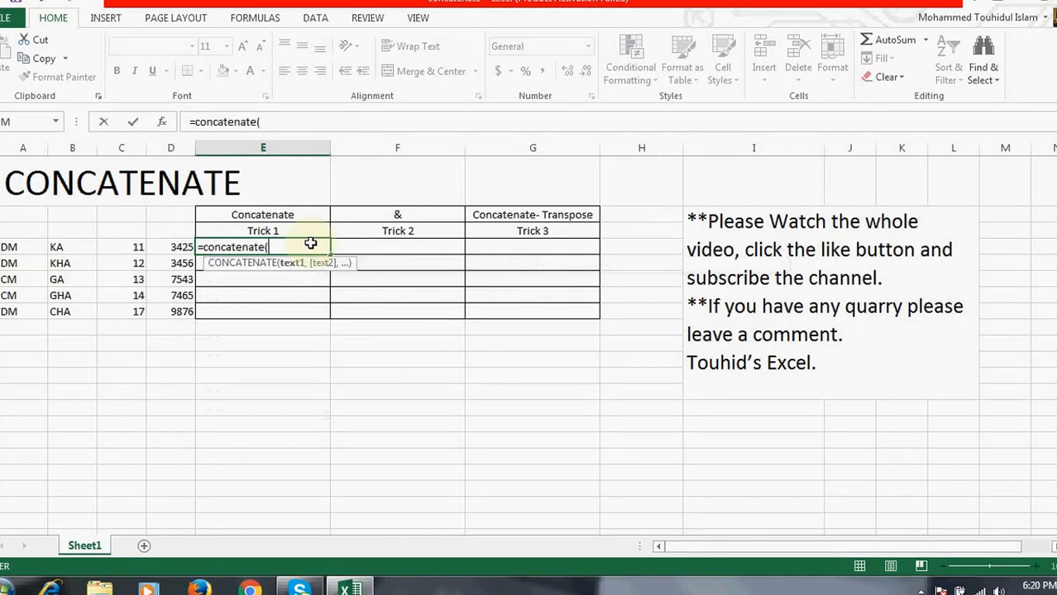
{"action": "key", "text": "Left"}
{"action": "key", "text": "Left"}
{"action": "key", "text": "Left"}
{"action": "key", "text": "Left"}
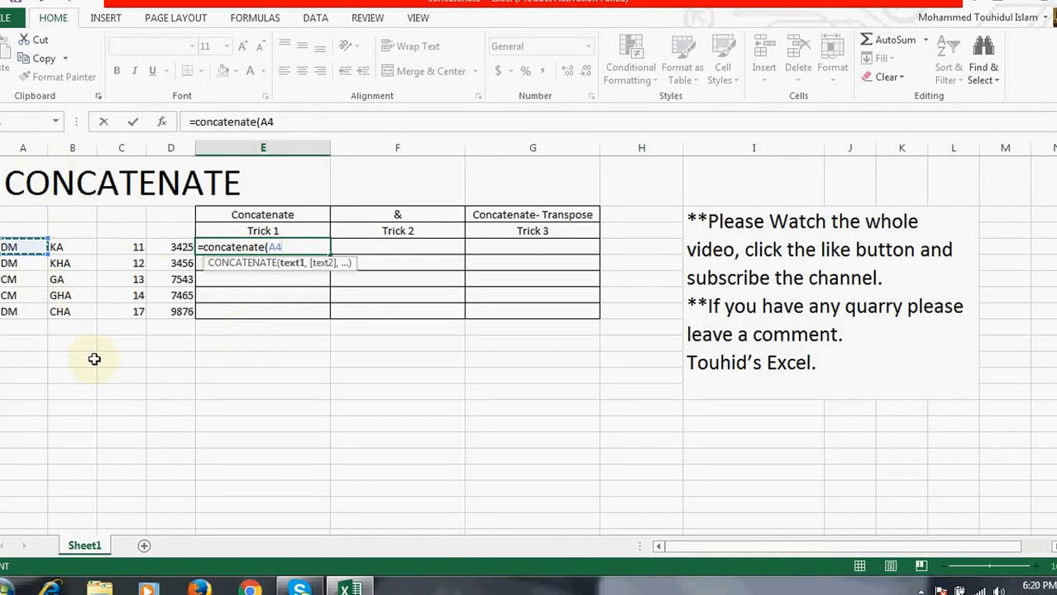
Step: Complete the E4 formula with B4, C4 and D4 as further arguments, giving =CONCATENATE(A4,B4,C4,D4)
{"action": "type", "text": ","}
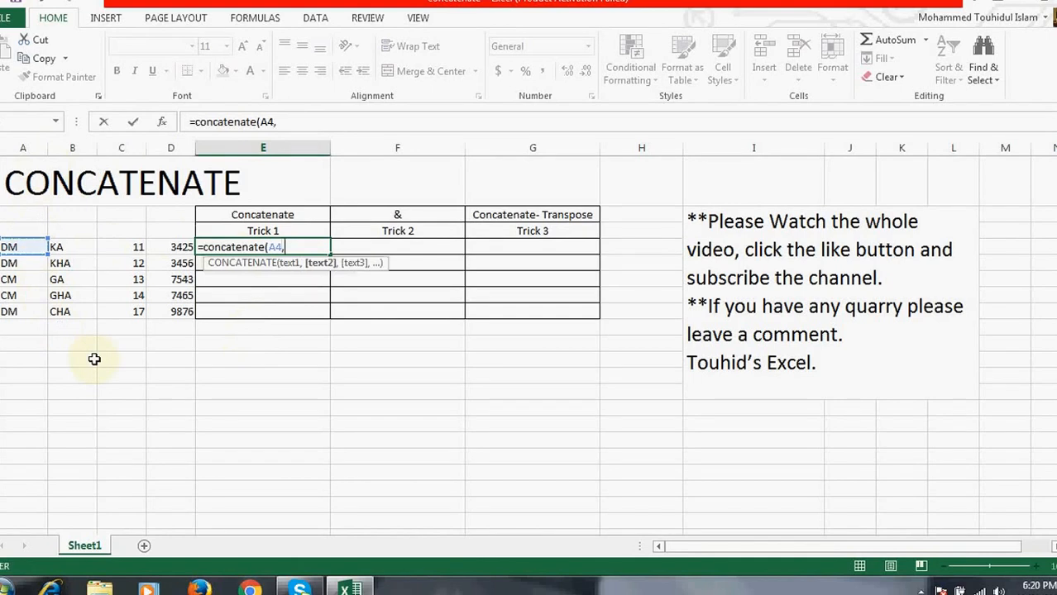
{"action": "left_click", "coordinate": [66, 244]}
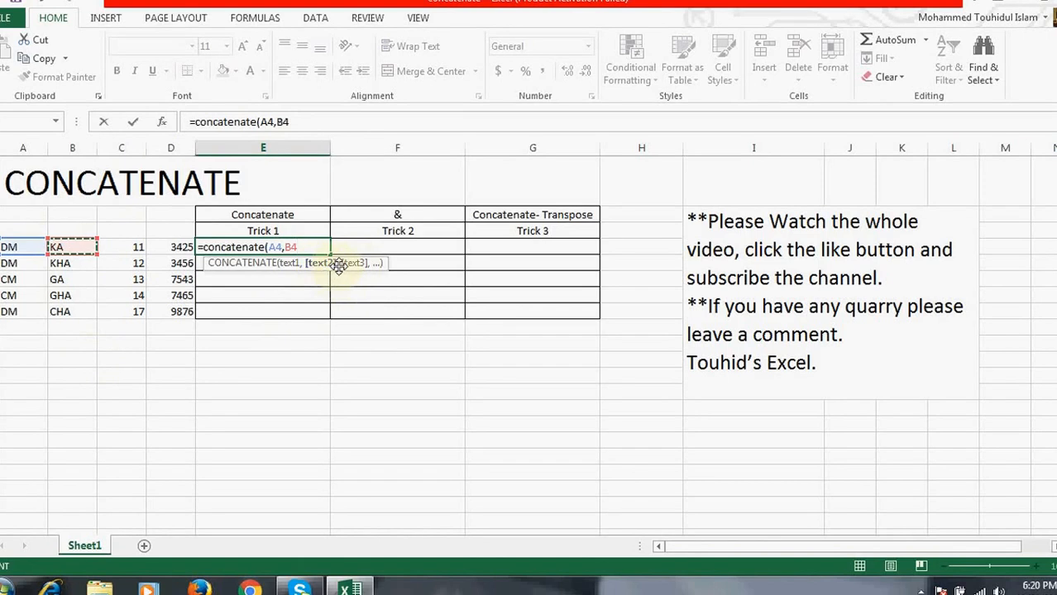
{"action": "type", "text": ","}
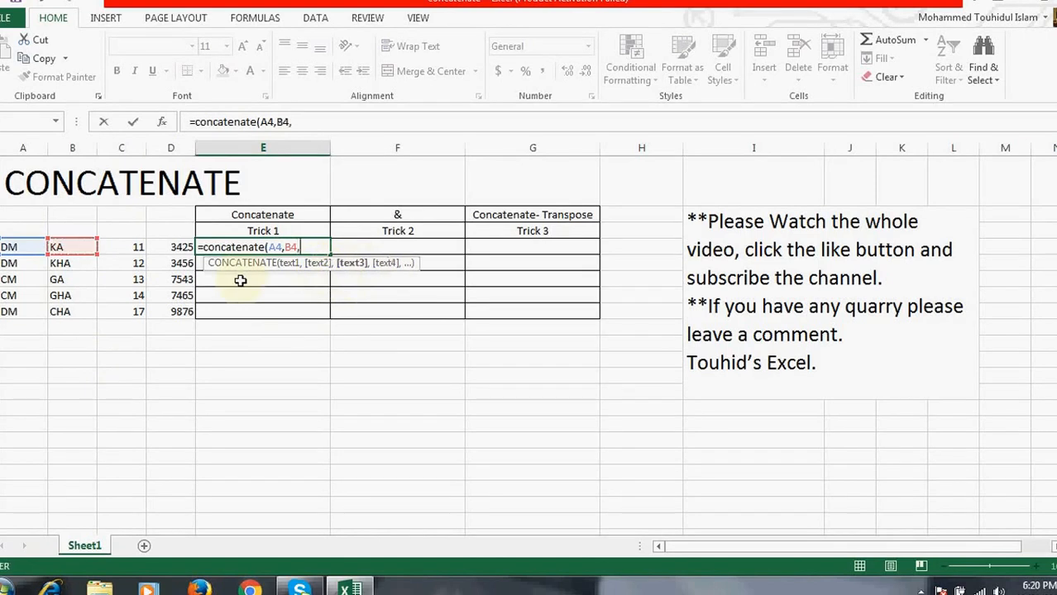
{"action": "left_click", "coordinate": [137, 250]}
{"action": "type", "text": ","}
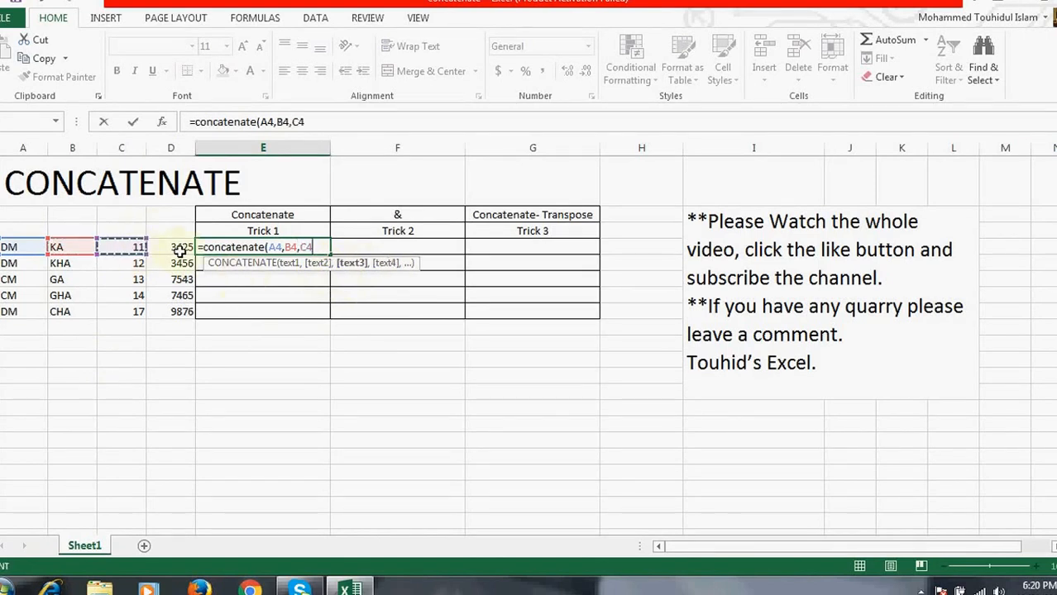
{"action": "left_click", "coordinate": [180, 251]}
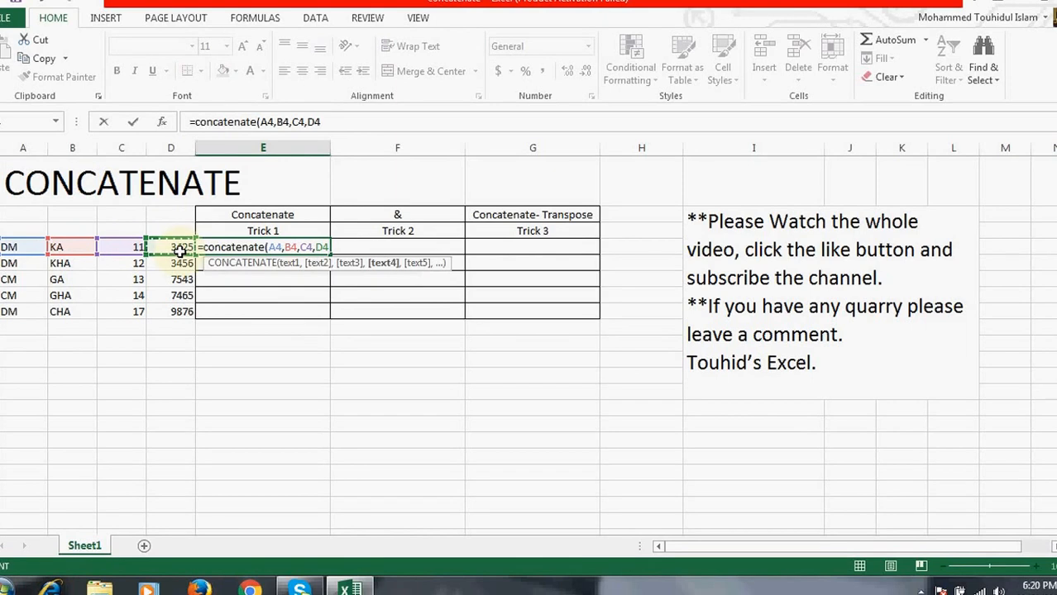
{"action": "type", "text": ")"}
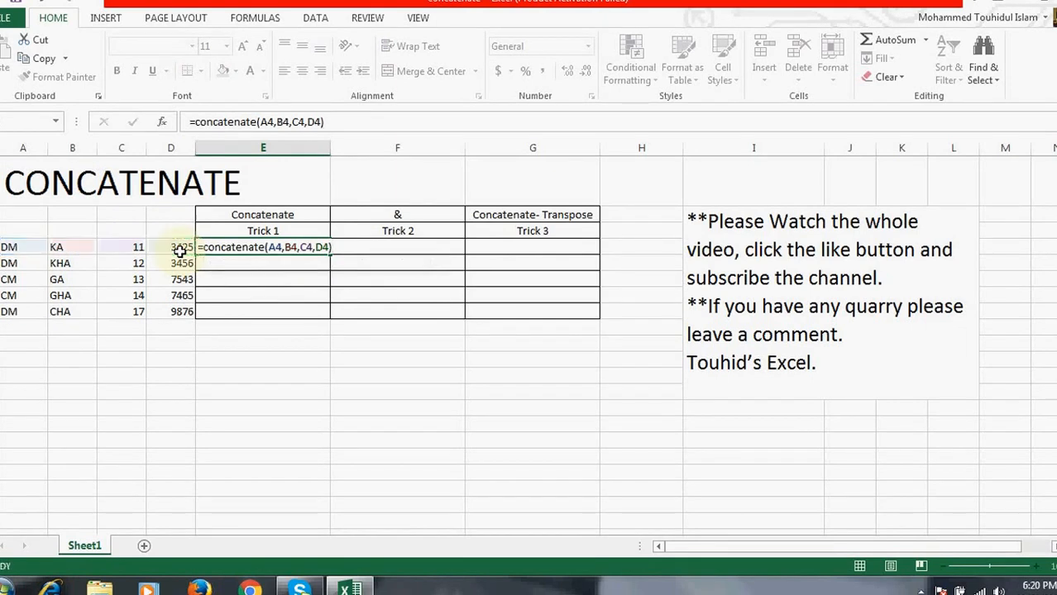
{"action": "key", "text": "Return"}
Step: Fill the E4 formula down through E8 and compare the joined text with its source cells A4 and B4
{"action": "left_click", "coordinate": [235, 247]}
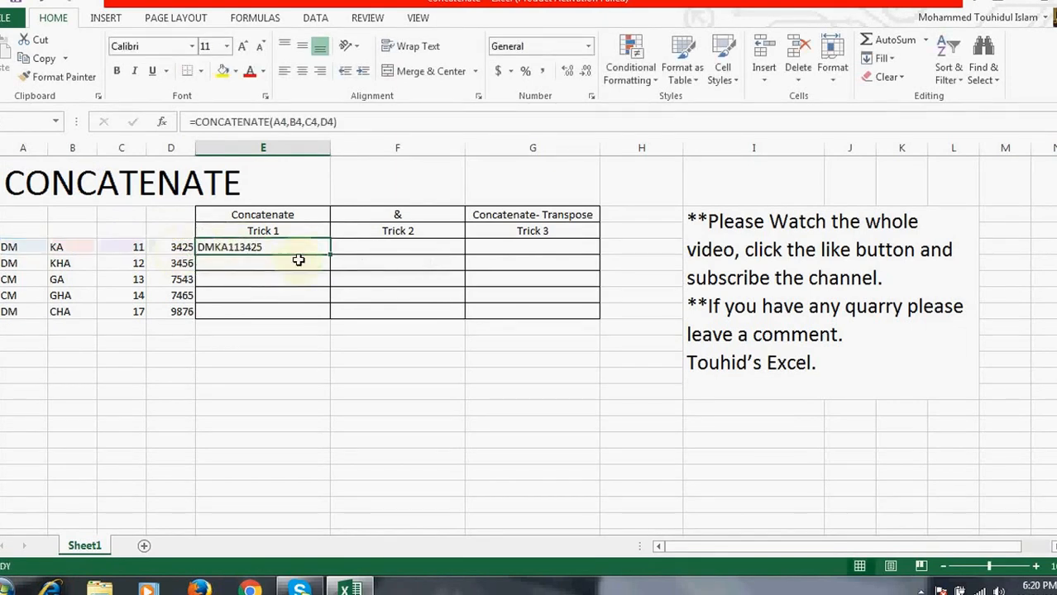
{"action": "double_click", "coordinate": [329, 254]}
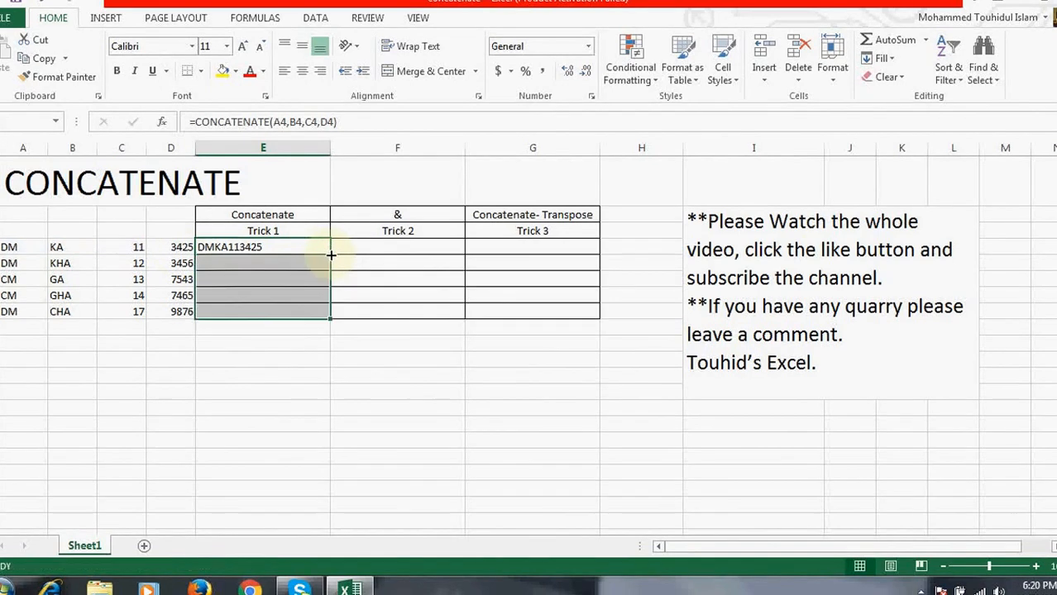
{"action": "left_click", "coordinate": [302, 252]}
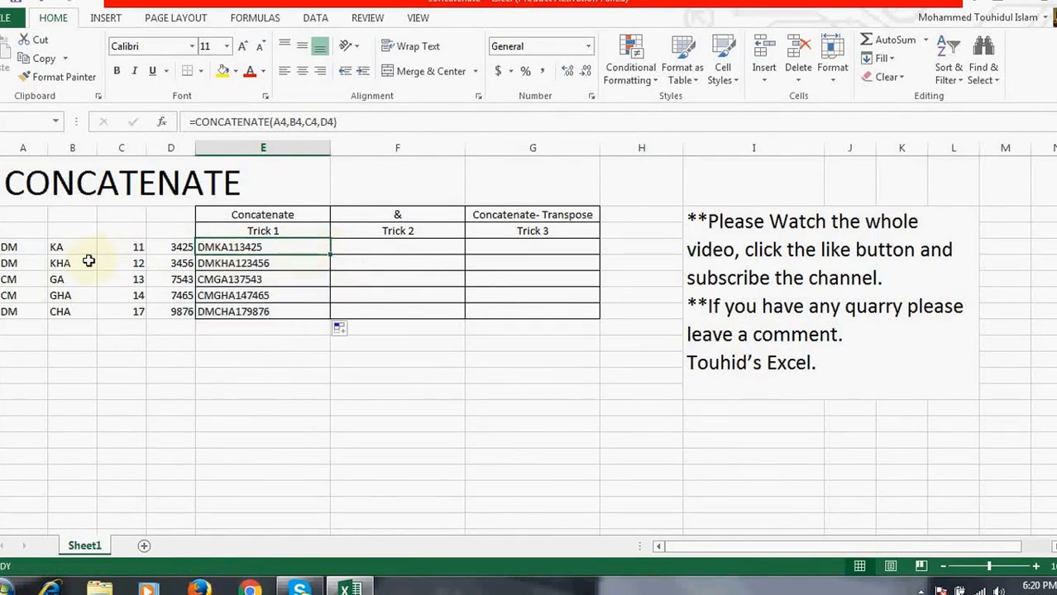
{"action": "left_click", "coordinate": [33, 248]}
{"action": "left_click", "coordinate": [77, 245]}
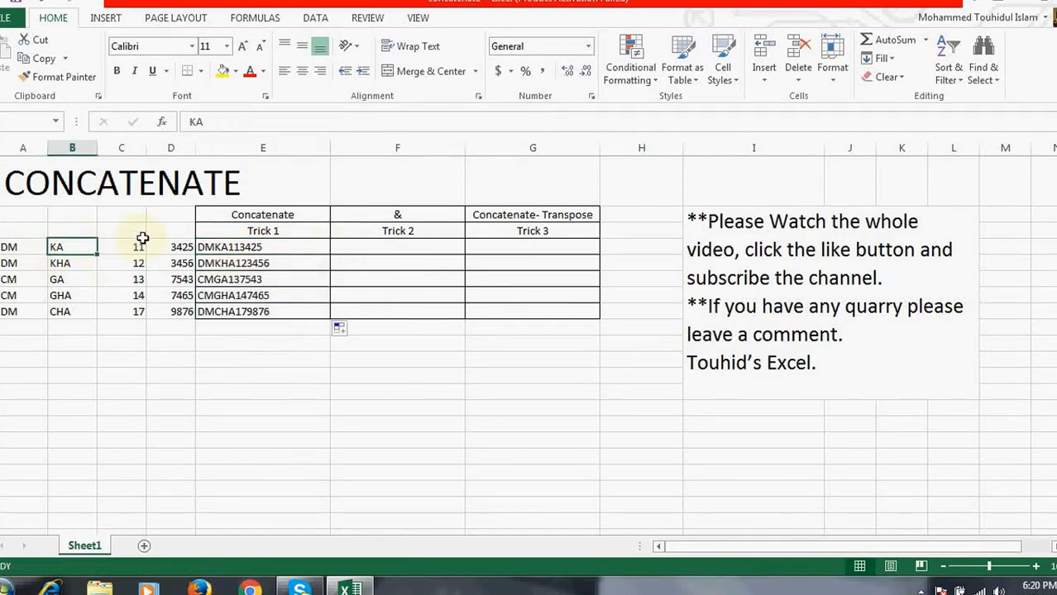
Step: Add a "-" argument between A4 and B4 in E4's formula, making it =CONCATENATE(A4,"-",B4,C4,D4)
{"action": "left_click", "coordinate": [233, 248]}
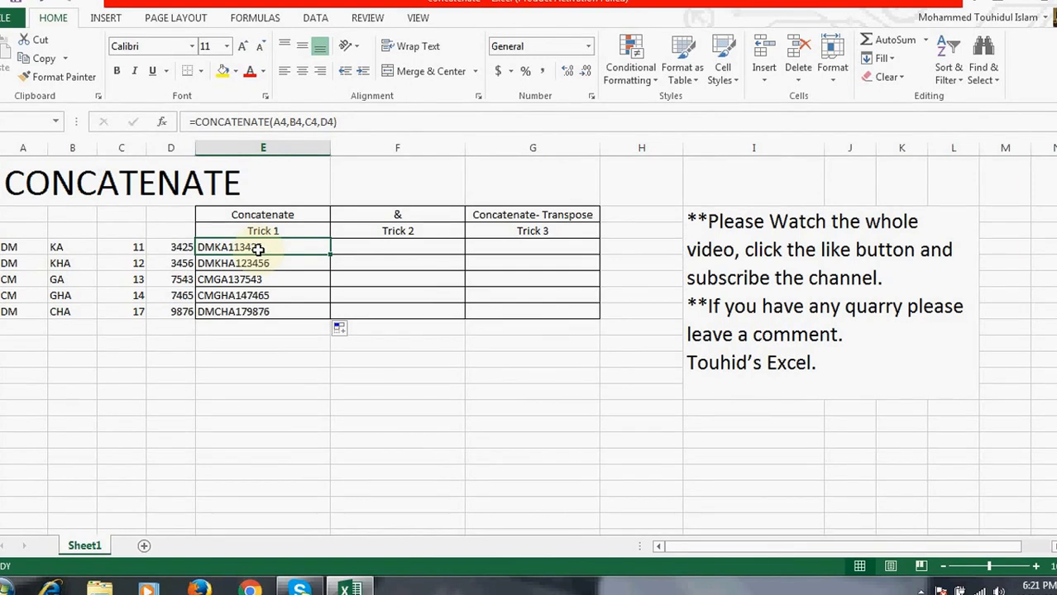
{"action": "left_click", "coordinate": [288, 121]}
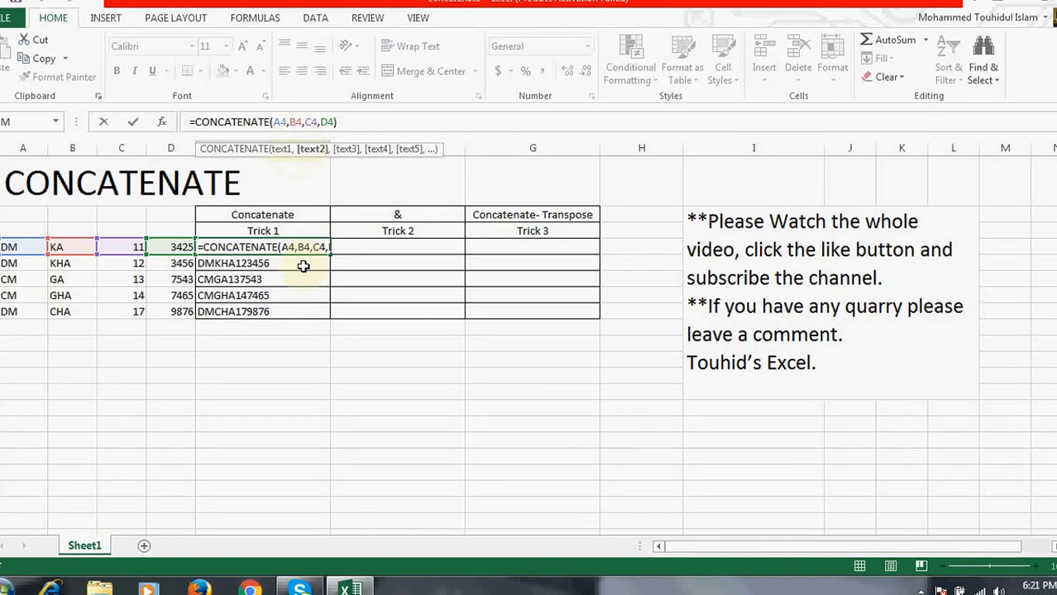
{"action": "type", "text": "\""}
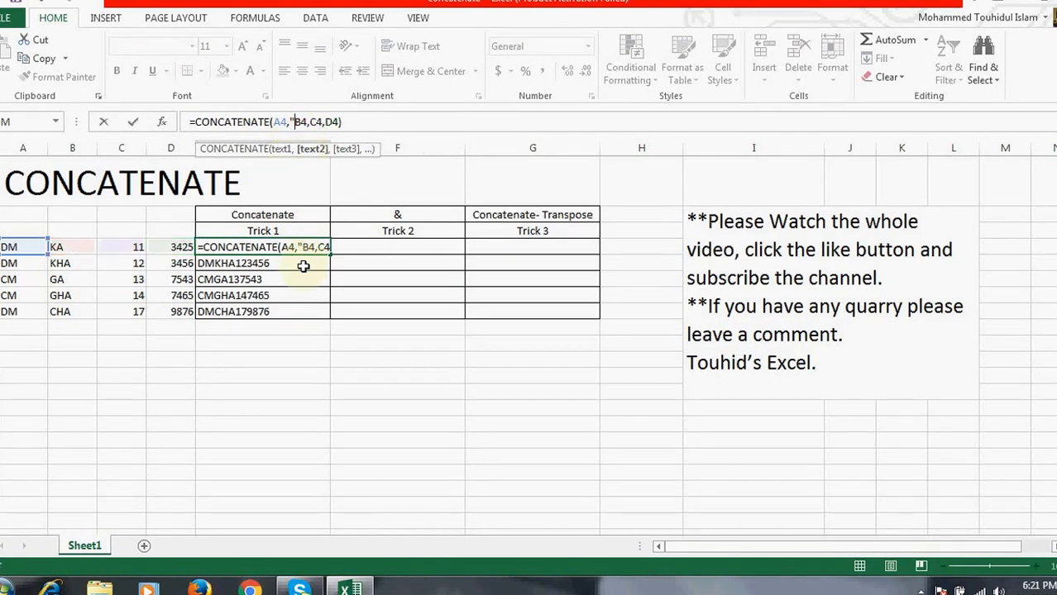
{"action": "type", "text": "-"}
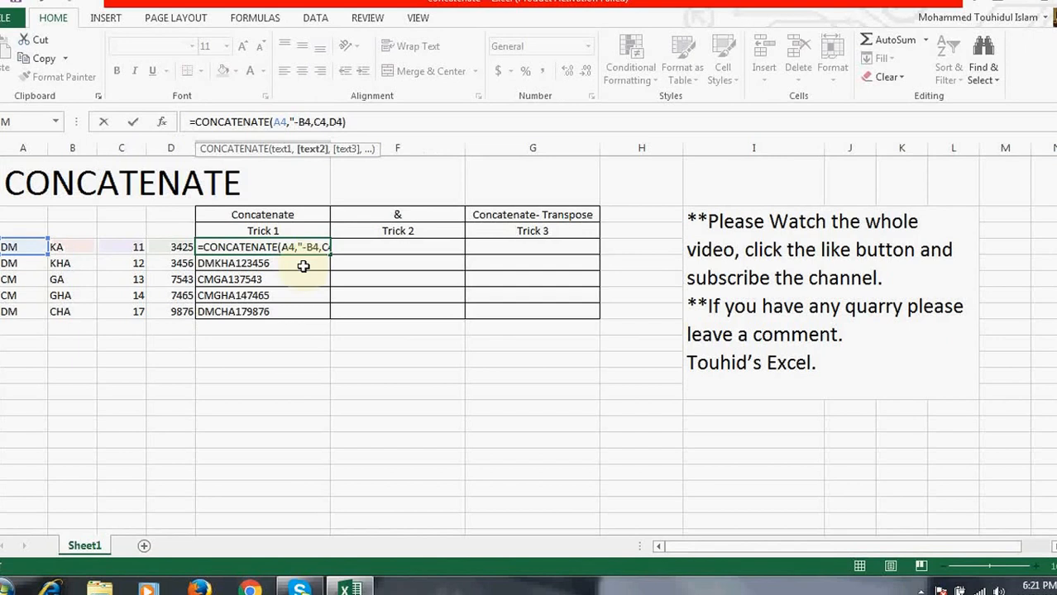
{"action": "key", "text": "BackSpace"}
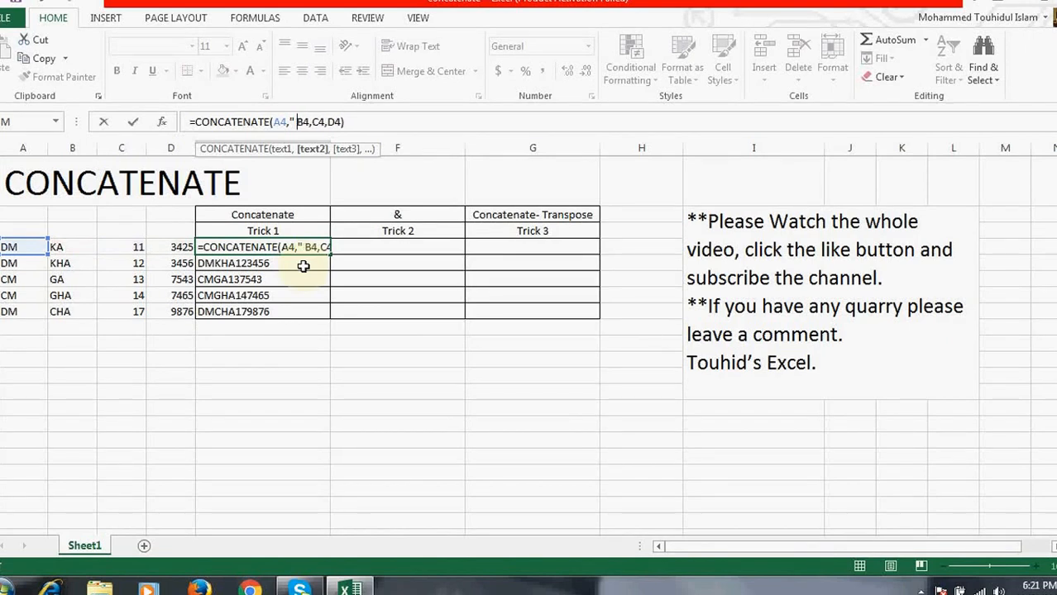
{"action": "key", "text": "BackSpace"}
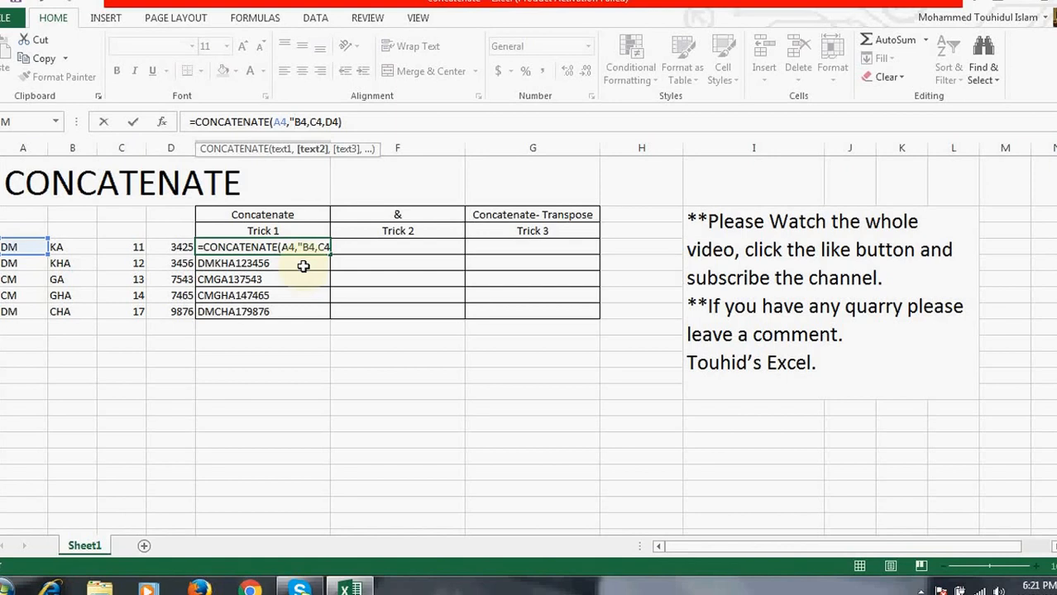
{"action": "type", "text": "-"}
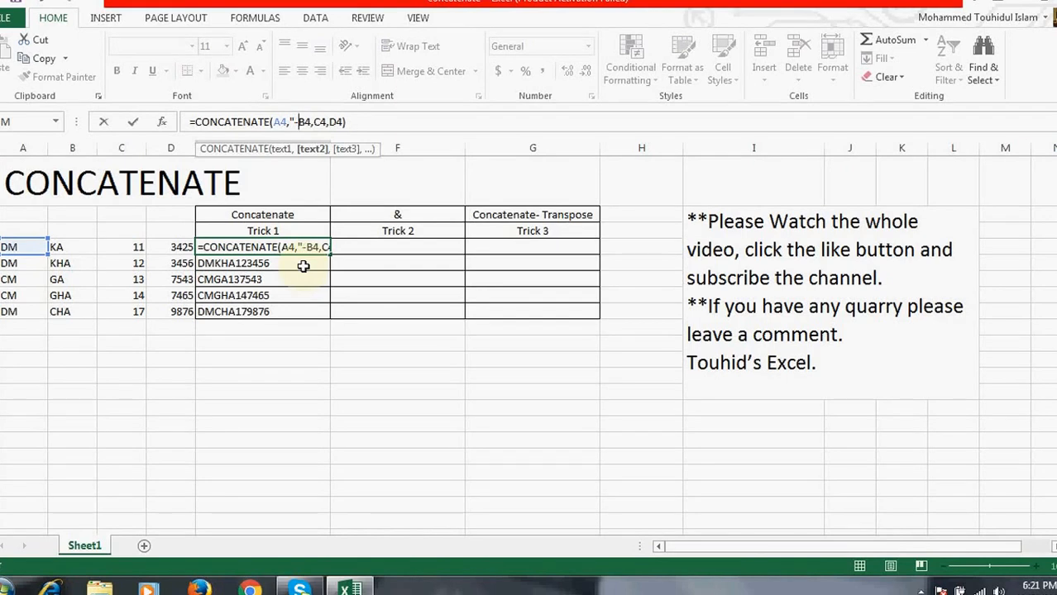
{"action": "type", "text": "\""}
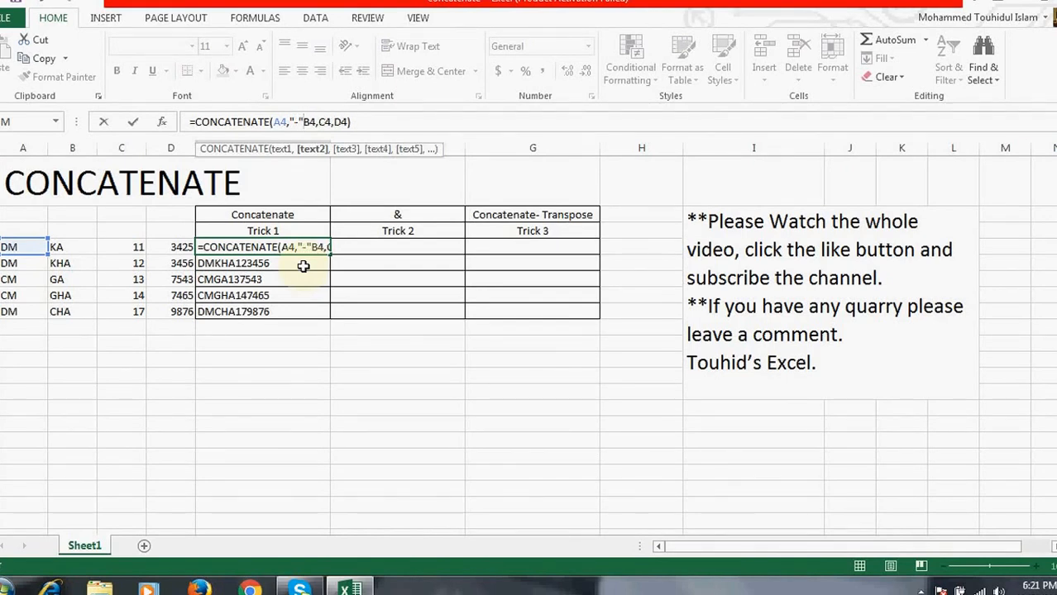
{"action": "type", "text": ","}
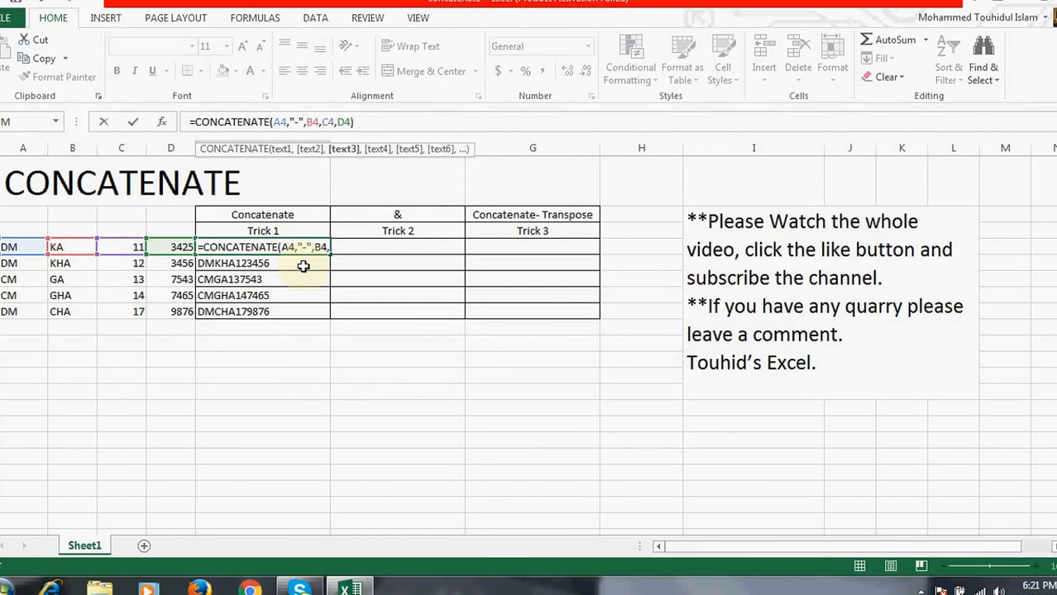
{"action": "key", "text": "Return"}
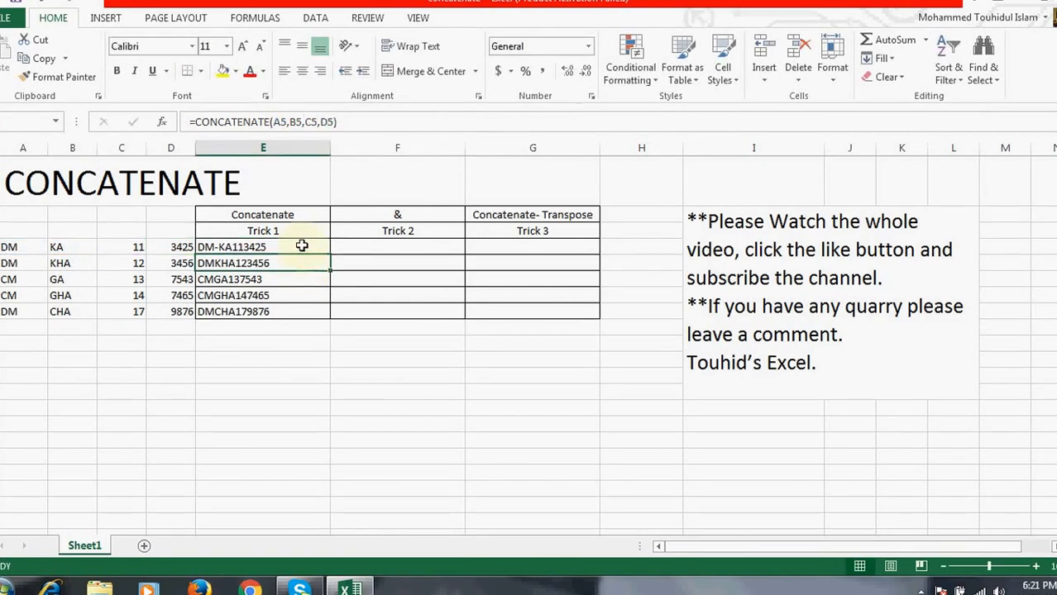
{"action": "left_click", "coordinate": [302, 246]}
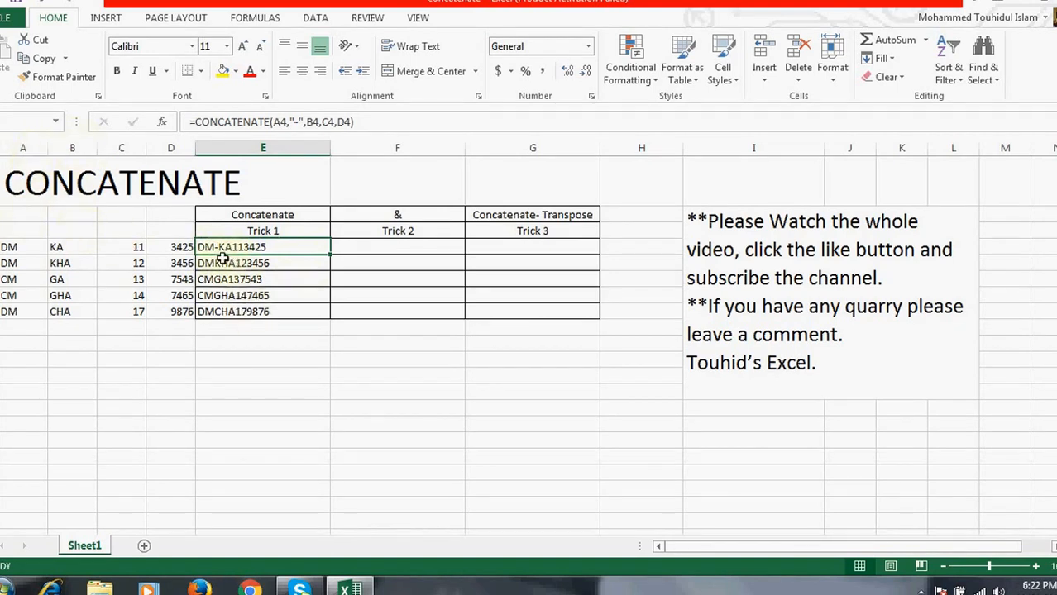
{"action": "left_click", "coordinate": [300, 122]}
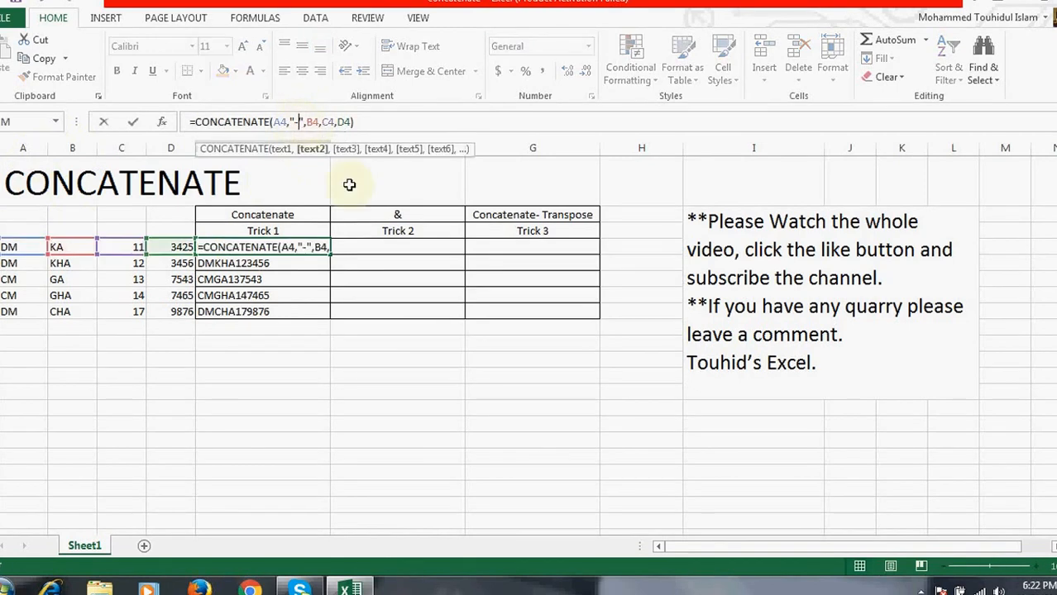
{"action": "left_click", "coordinate": [314, 247]}
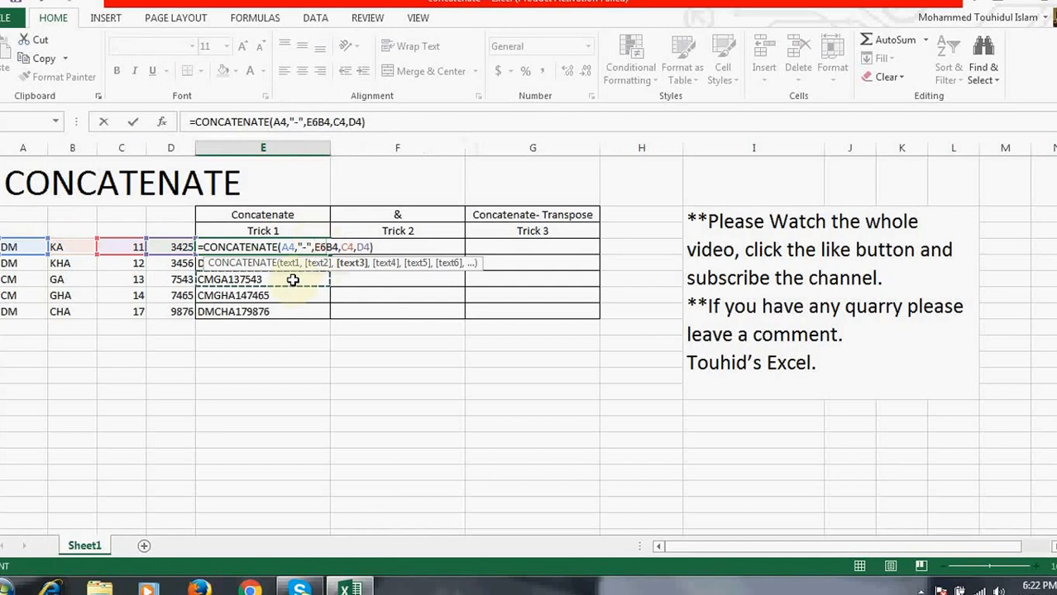
{"action": "key", "text": "ctrl+Return"}
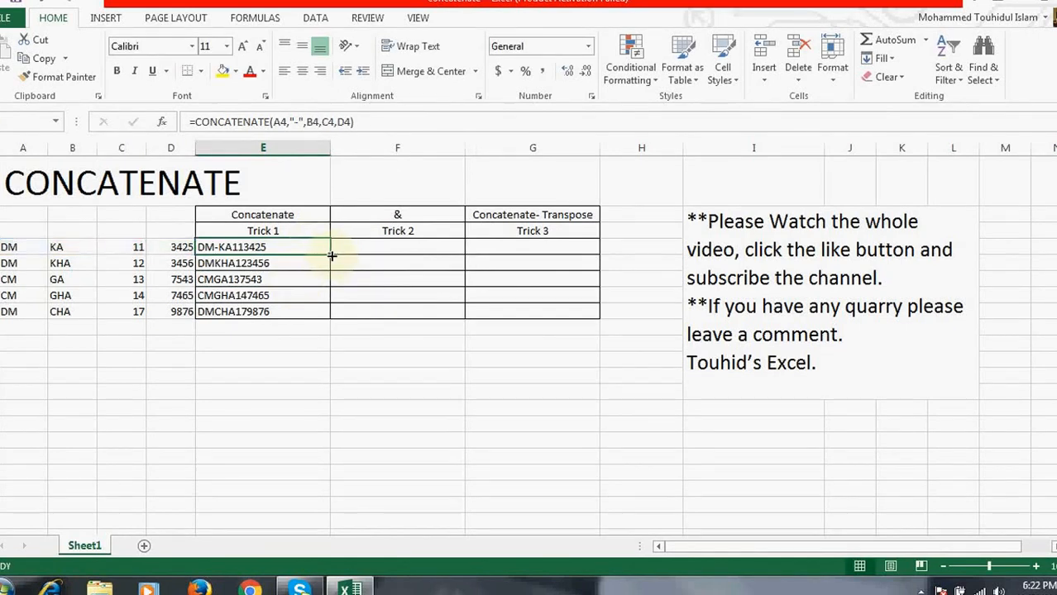
Step: Fill the formula containing the dash from E4 down through E8 and inspect the copy in E5
{"action": "left_click_drag", "start_coordinate": [331, 257], "coordinate": [335, 317]}
{"action": "left_click", "coordinate": [281, 263]}
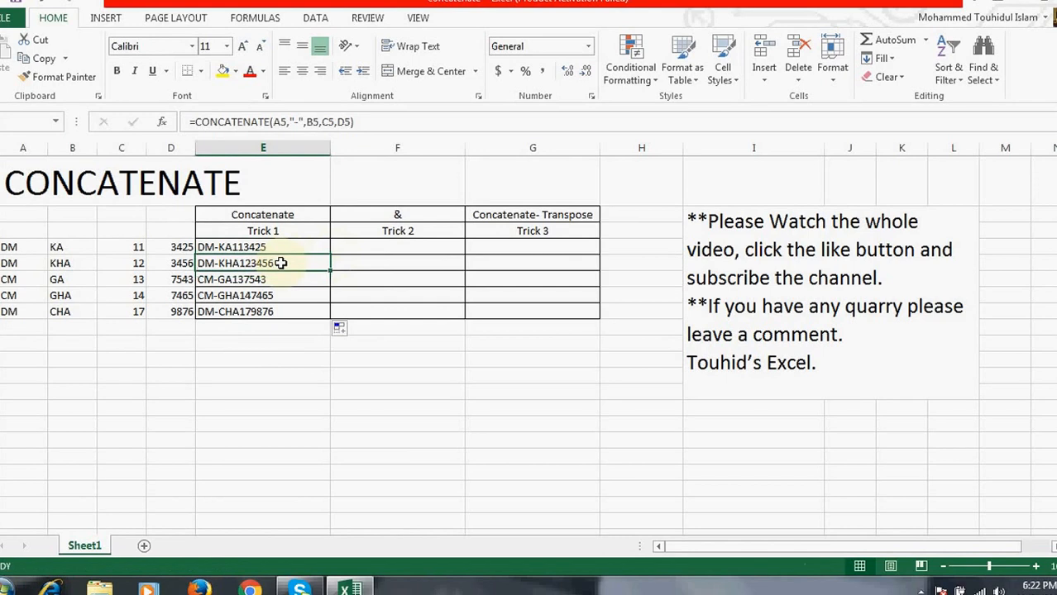
{"action": "left_click", "coordinate": [304, 121]}
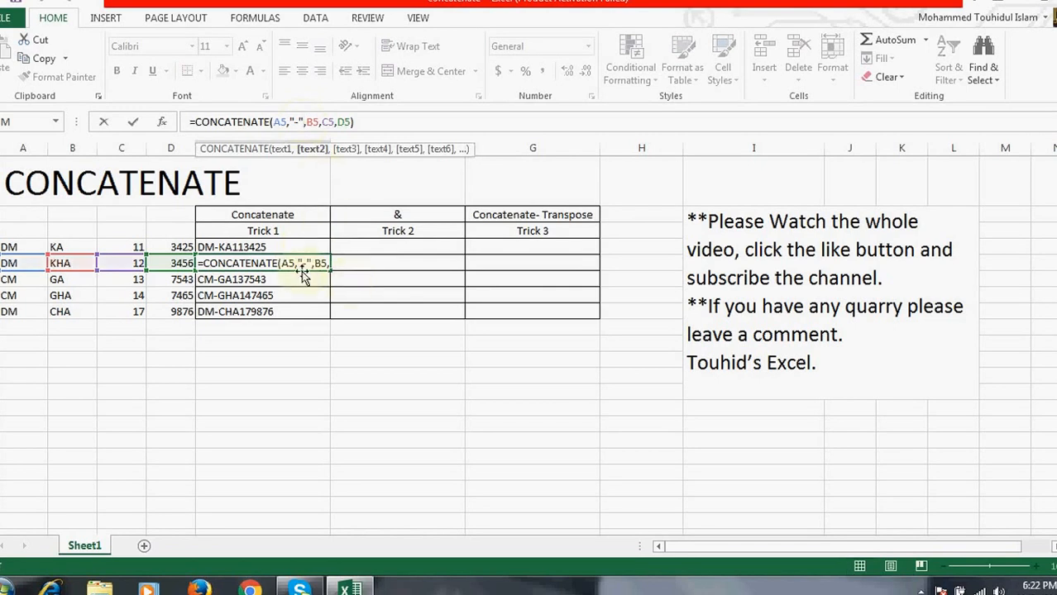
{"action": "left_click", "coordinate": [384, 278]}
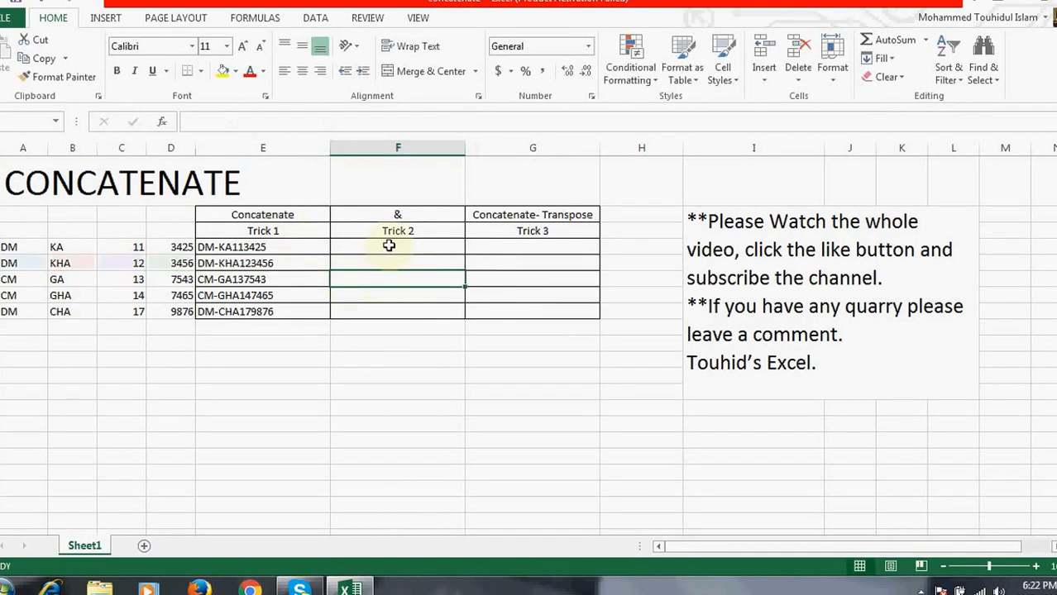
Step: Start a formula in F4 that refers to cell A4
{"action": "left_click", "coordinate": [389, 246]}
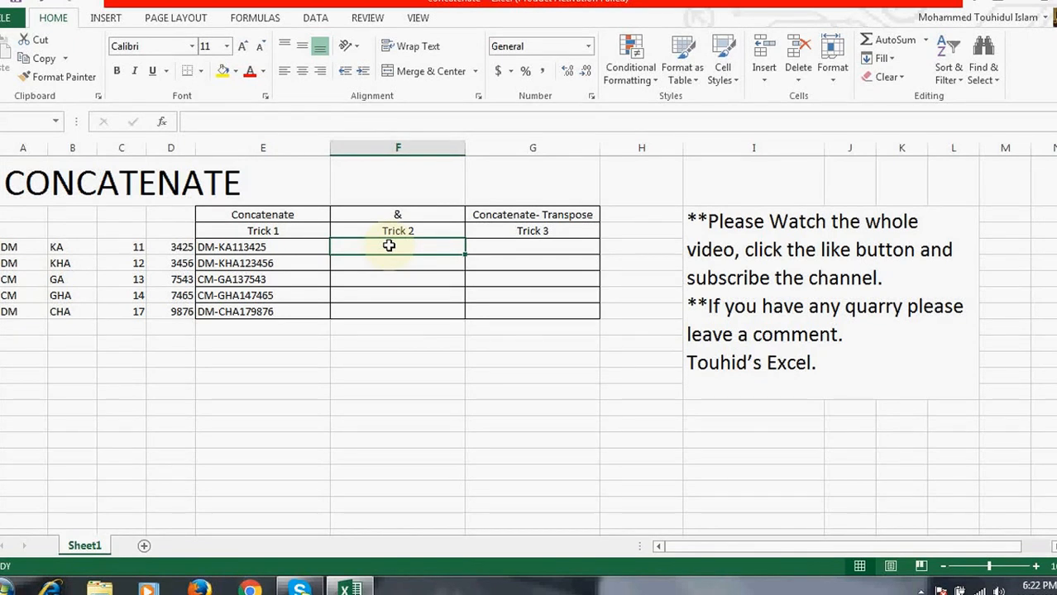
{"action": "type", "text": "="}
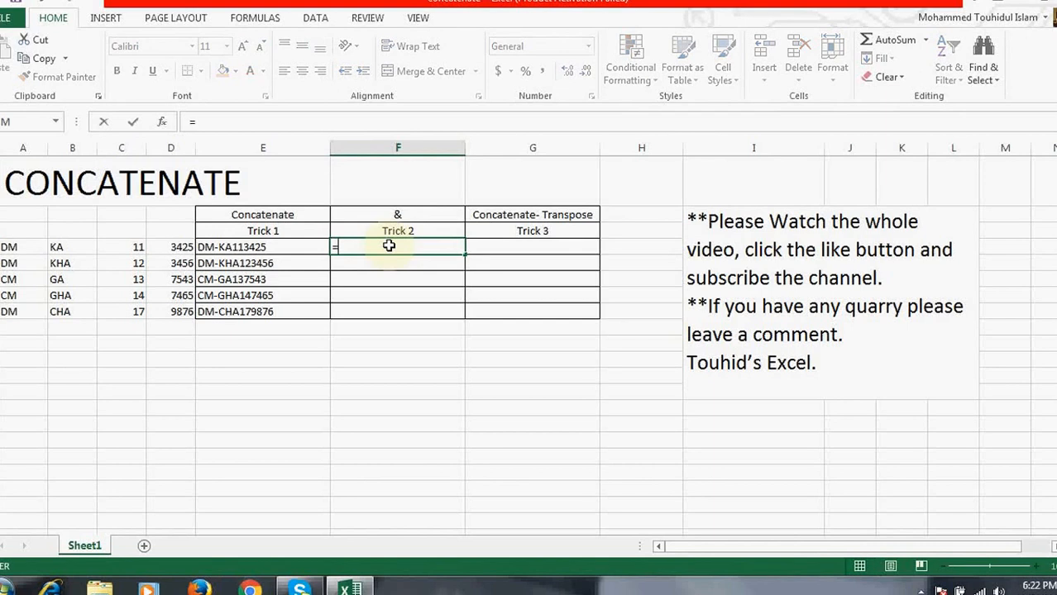
{"action": "key", "text": "Left"}
{"action": "key", "text": "Left"}
{"action": "key", "text": "Left"}
{"action": "key", "text": "Left"}
{"action": "key", "text": "Left"}
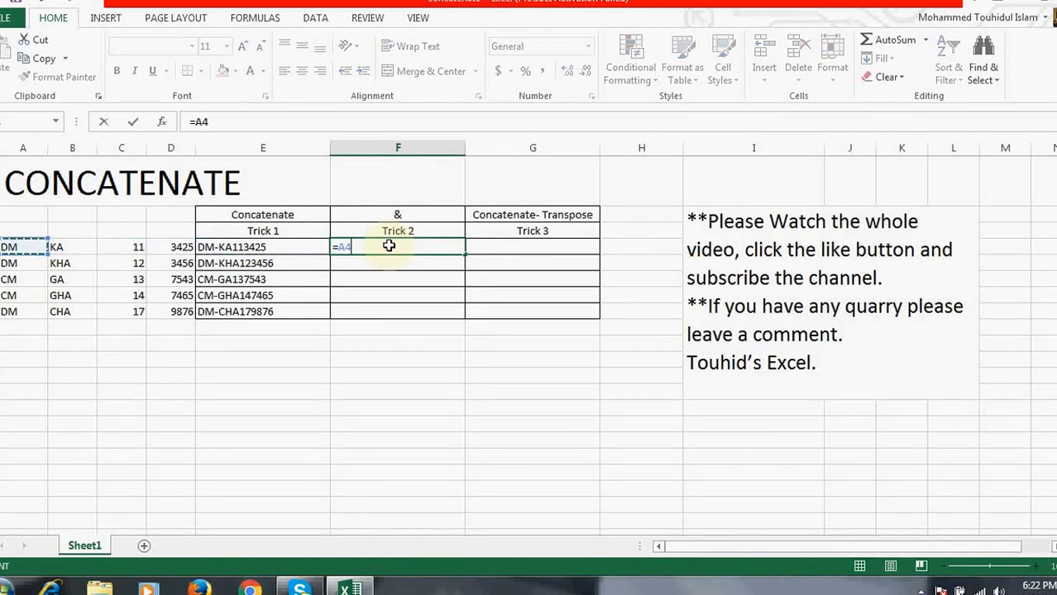
{"action": "type", "text": ","}
{"action": "key", "text": "Left"}
{"action": "key", "text": "Left"}
{"action": "key", "text": "Left"}
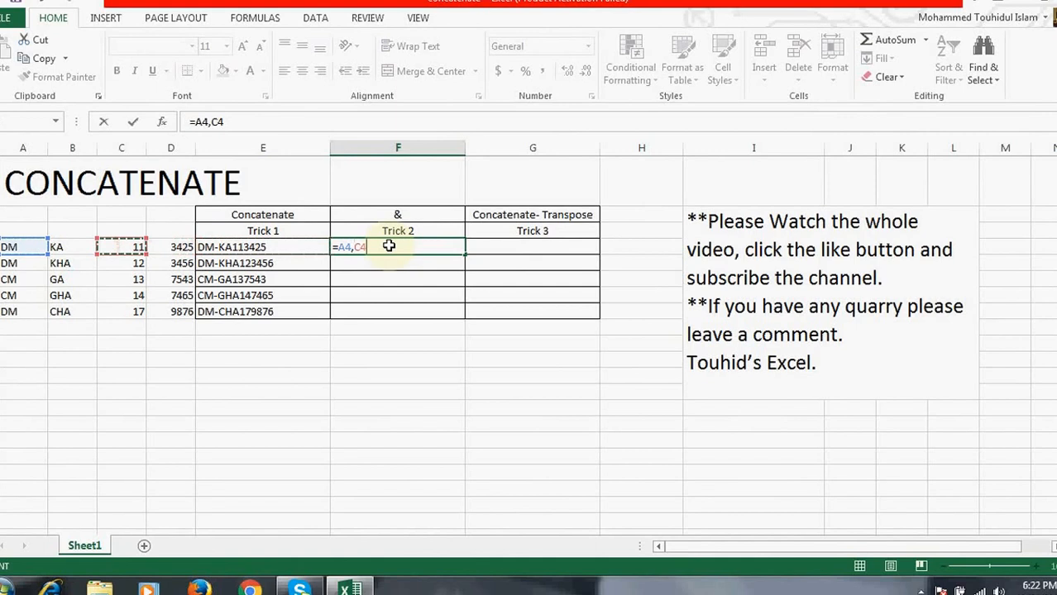
{"action": "key", "text": "BackSpace"}
{"action": "key", "text": "BackSpace"}
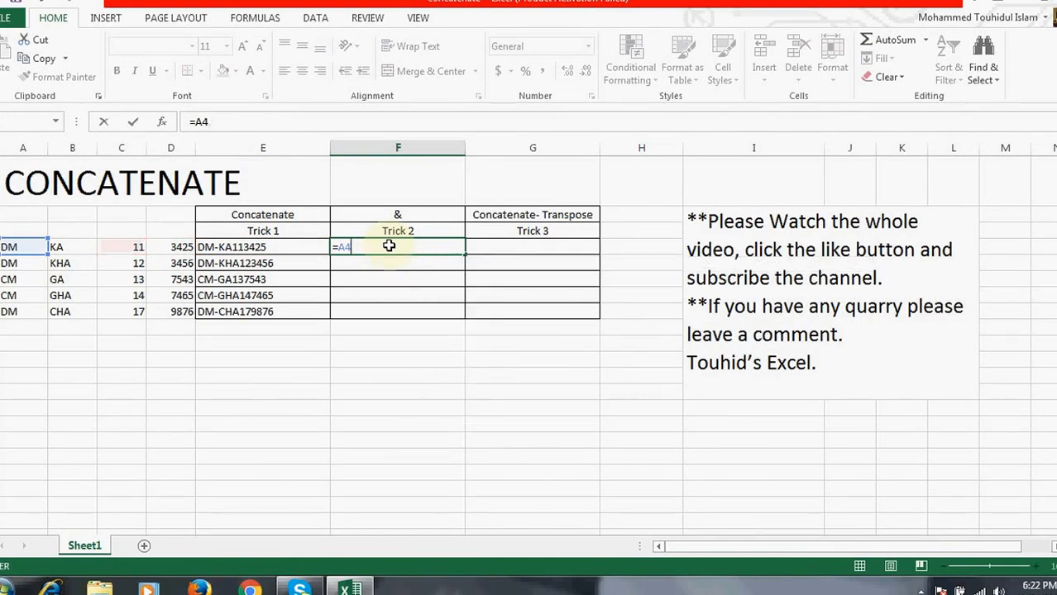
Step: Join B4, C4 and D4 onto A4 with the & operator, making the F4 formula =A4&B4&C4&D4
{"action": "type", "text": "&"}
{"action": "key", "text": "Left"}
{"action": "key", "text": "Left"}
{"action": "key", "text": "Left"}
{"action": "key", "text": "Left"}
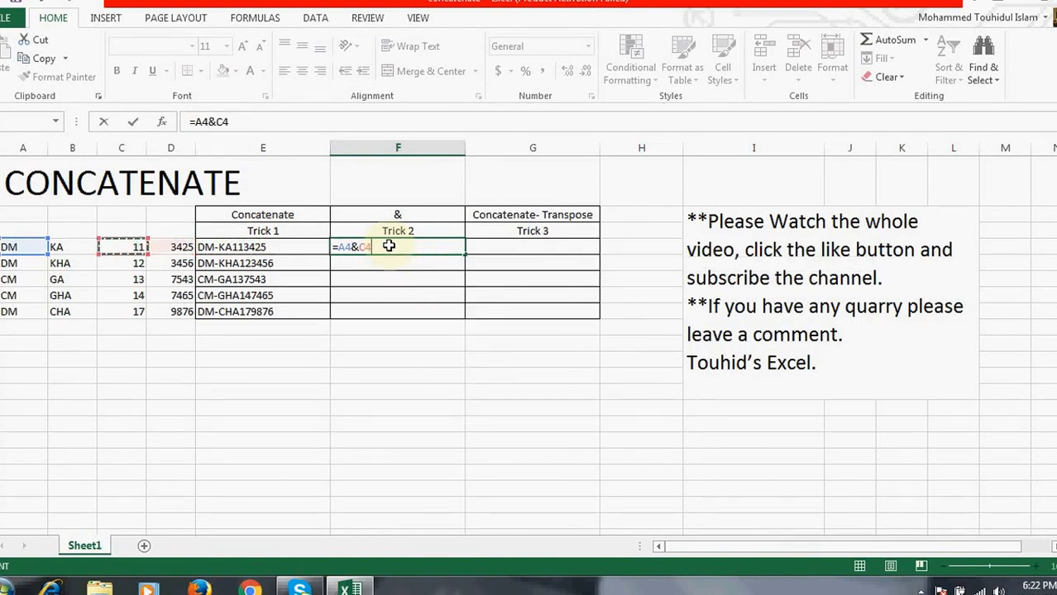
{"action": "type", "text": "&"}
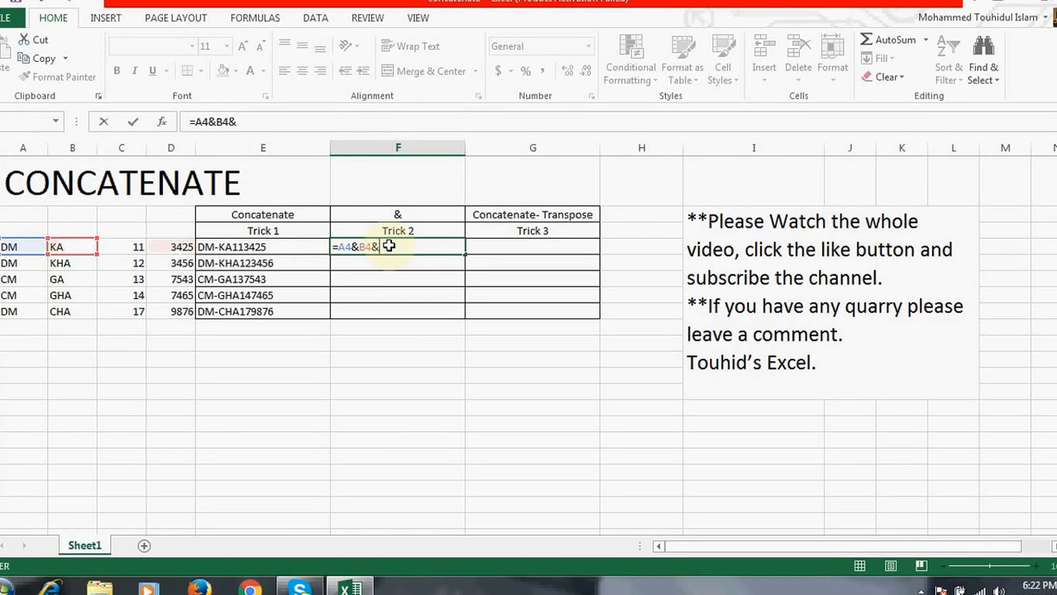
{"action": "key", "text": "Left"}
{"action": "key", "text": "Left"}
{"action": "key", "text": "Left"}
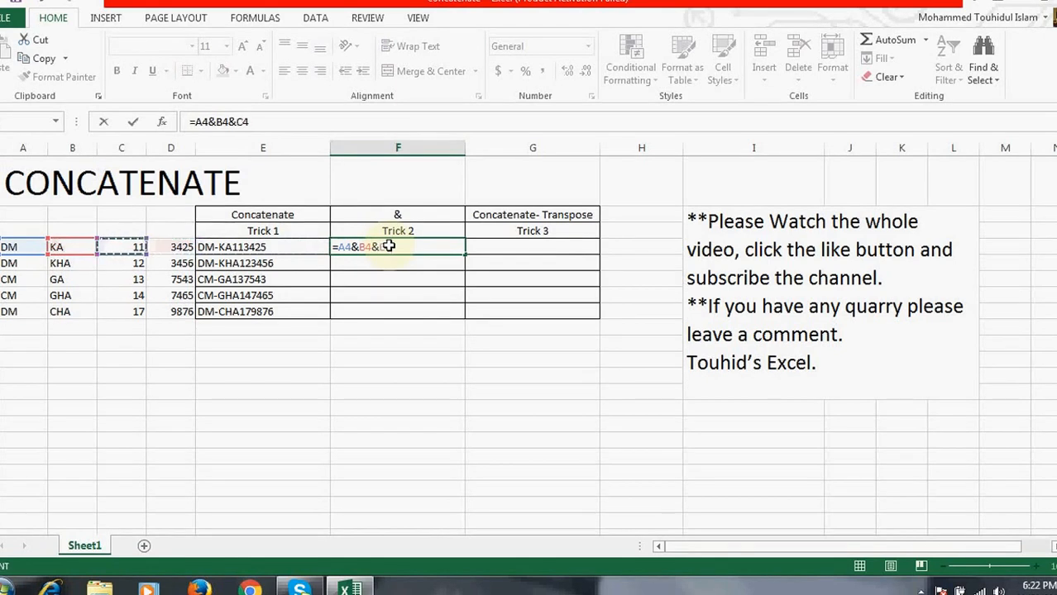
{"action": "type", "text": "&"}
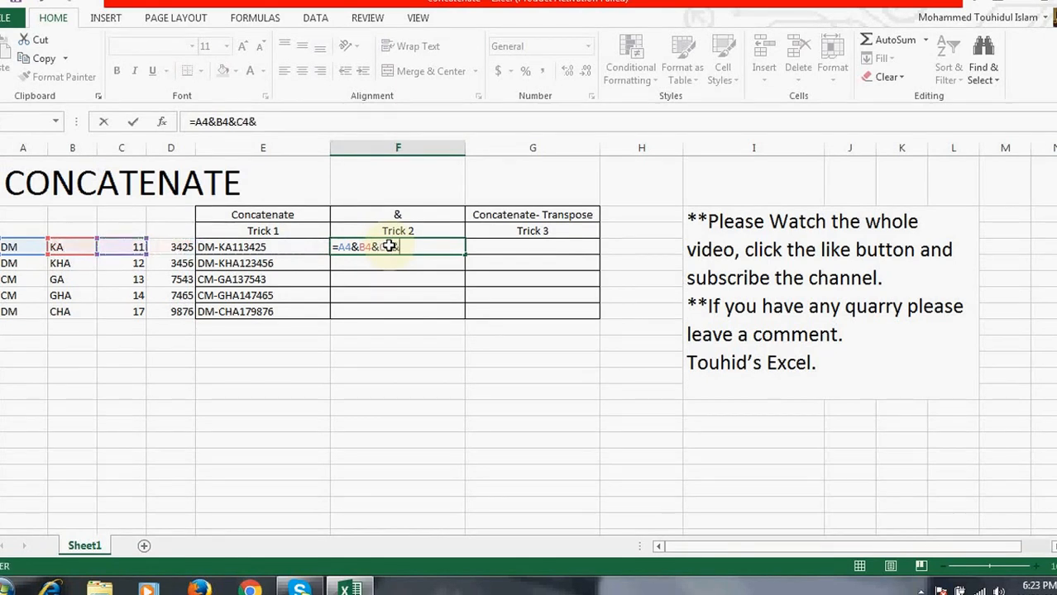
{"action": "key", "text": "Left"}
{"action": "key", "text": "Left"}
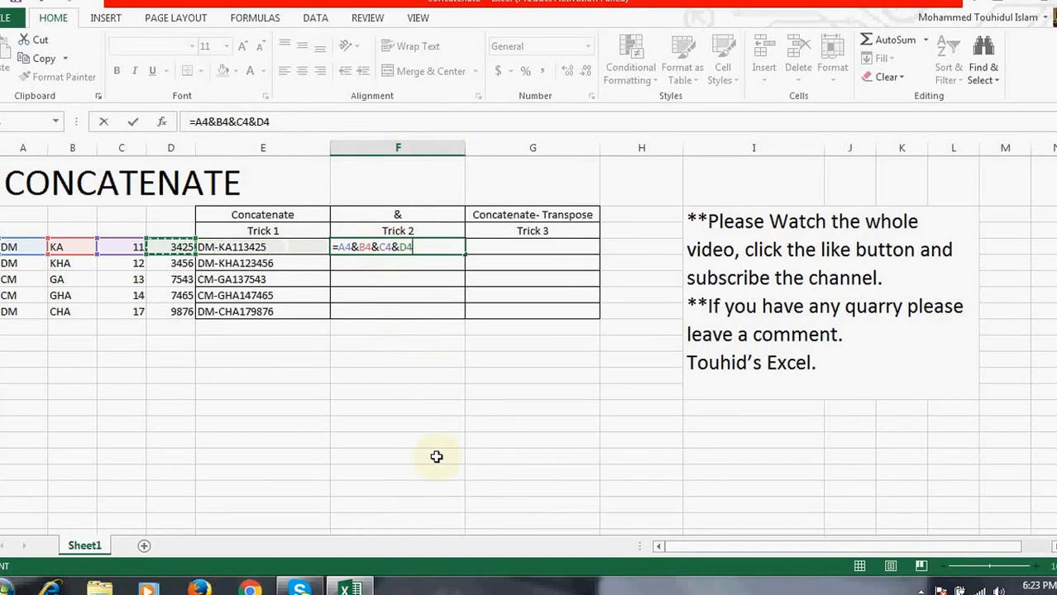
{"action": "key", "text": "Return"}
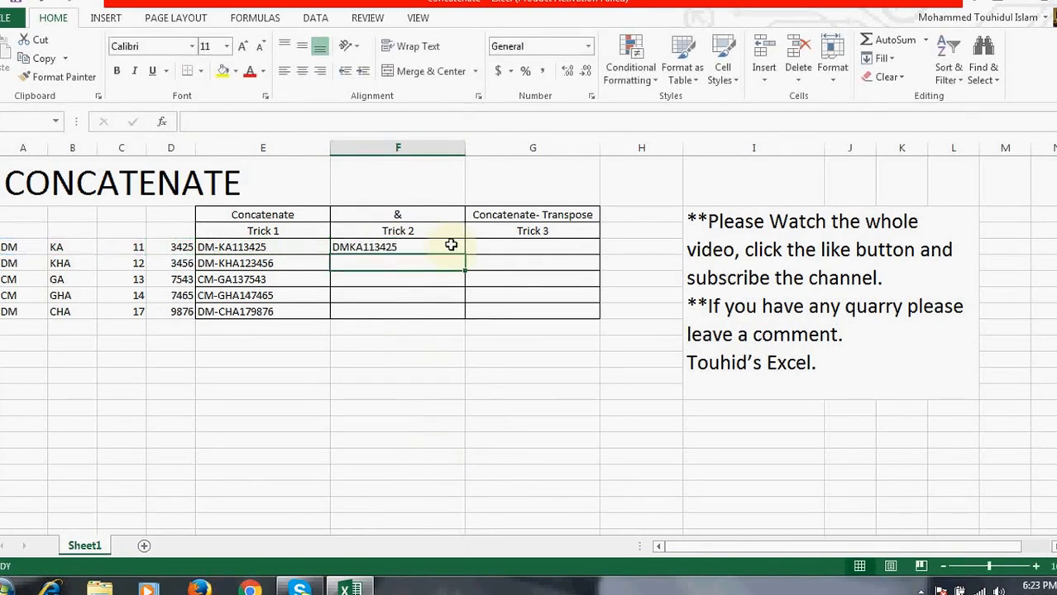
Step: Fill the F4 formula down through F8 and compare it with the CONCATENATE formula in column E
{"action": "left_click", "coordinate": [450, 245]}
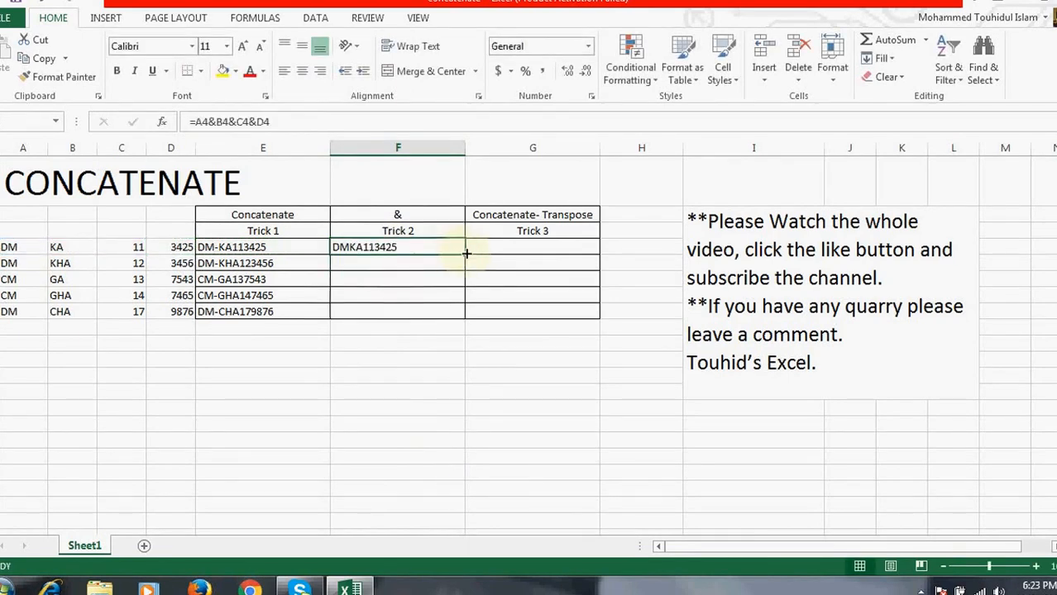
{"action": "double_click", "coordinate": [466, 254]}
{"action": "left_click", "coordinate": [429, 244]}
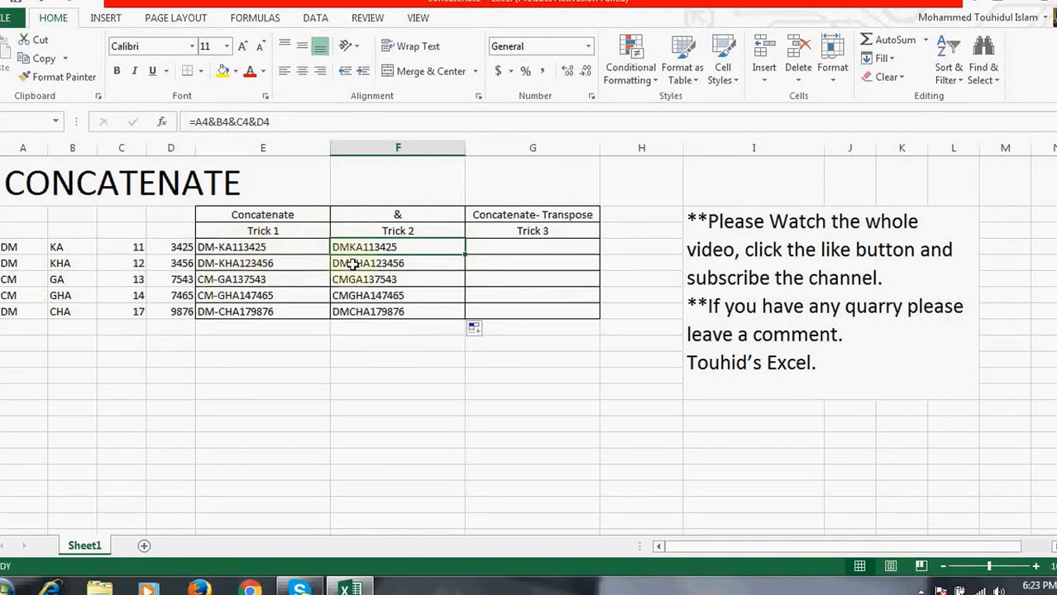
{"action": "left_click", "coordinate": [274, 251]}
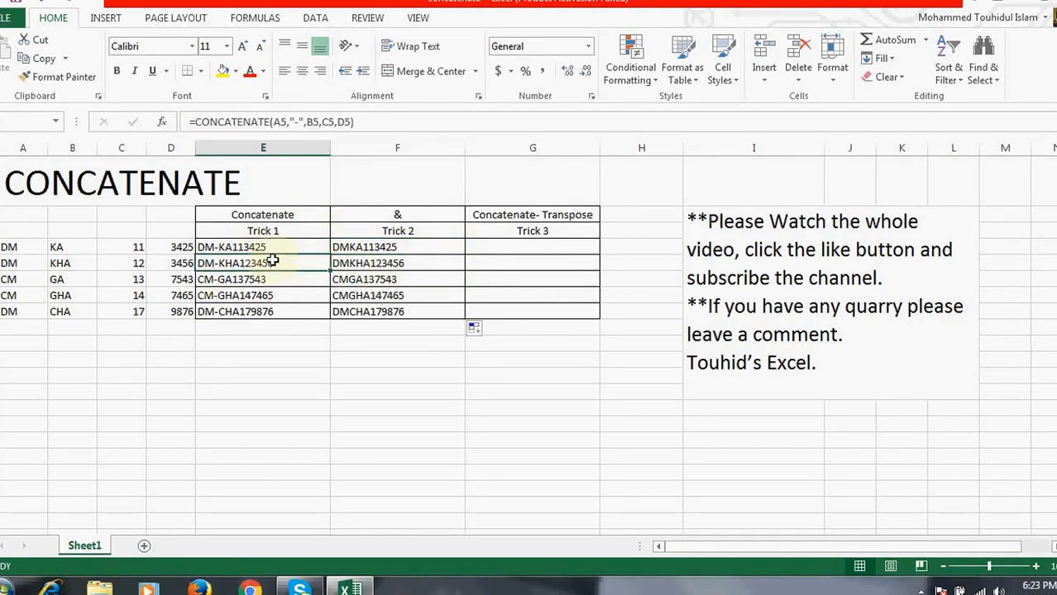
Step: Insert a quoted space between A4 and B4 in F4's formula, making it =A4&" "&B4&C4&D4
{"action": "left_click", "coordinate": [376, 245]}
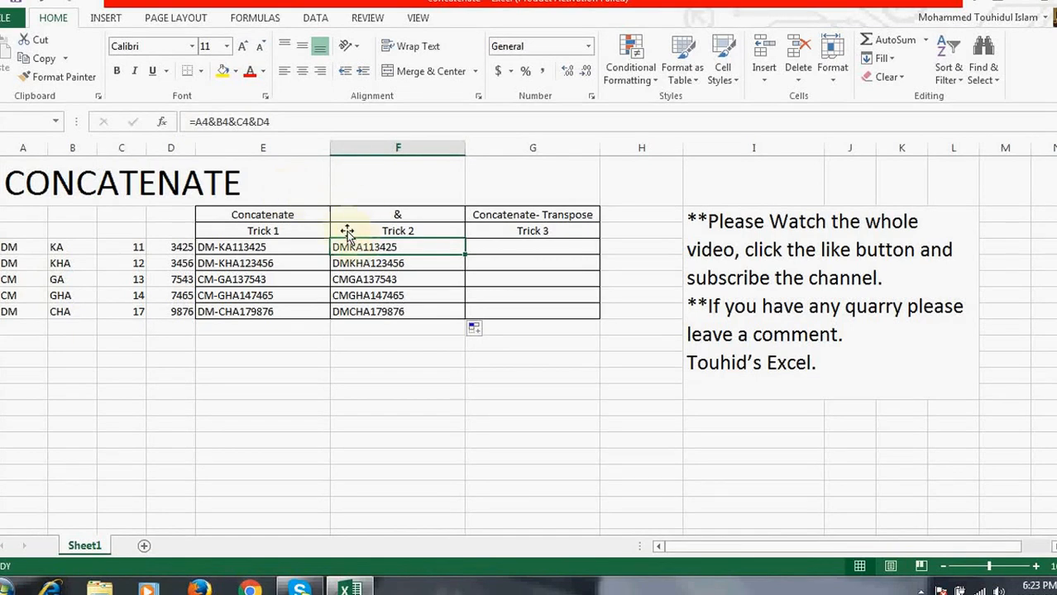
{"action": "left_click", "coordinate": [218, 121]}
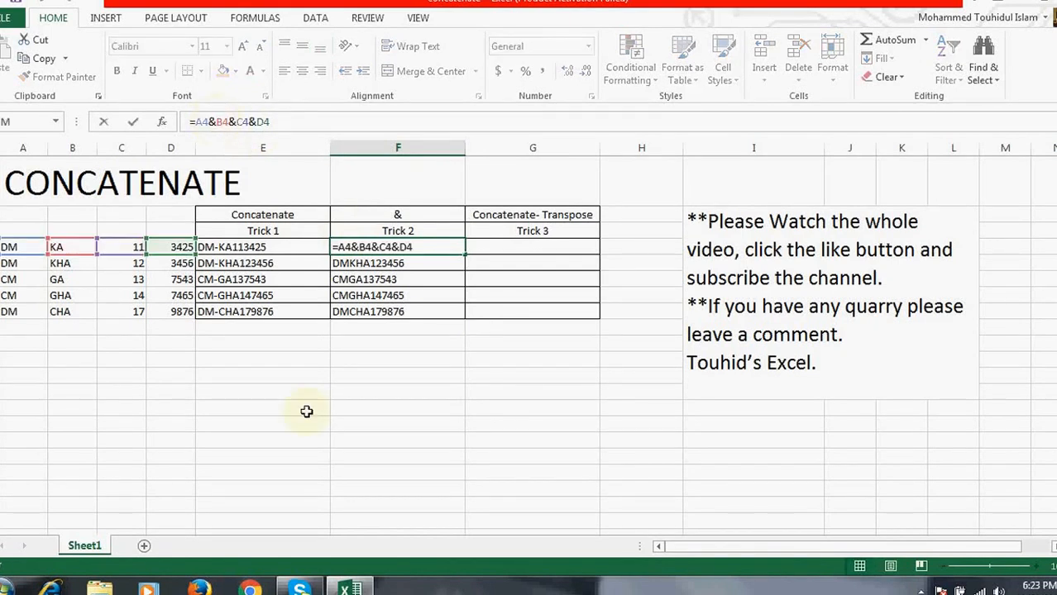
{"action": "type", "text": "\""}
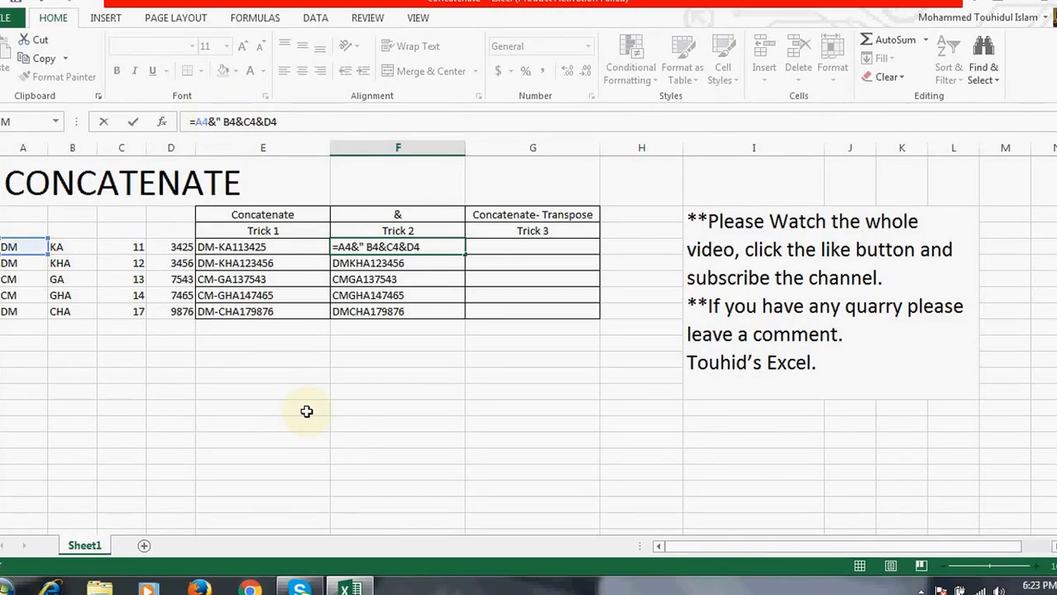
{"action": "type", "text": " \""}
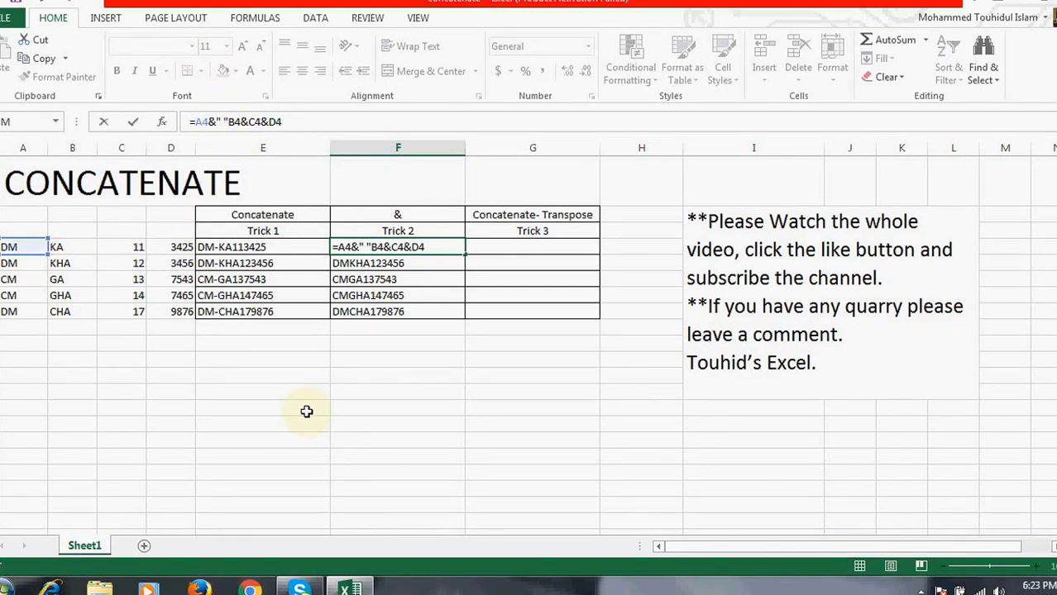
{"action": "type", "text": "&"}
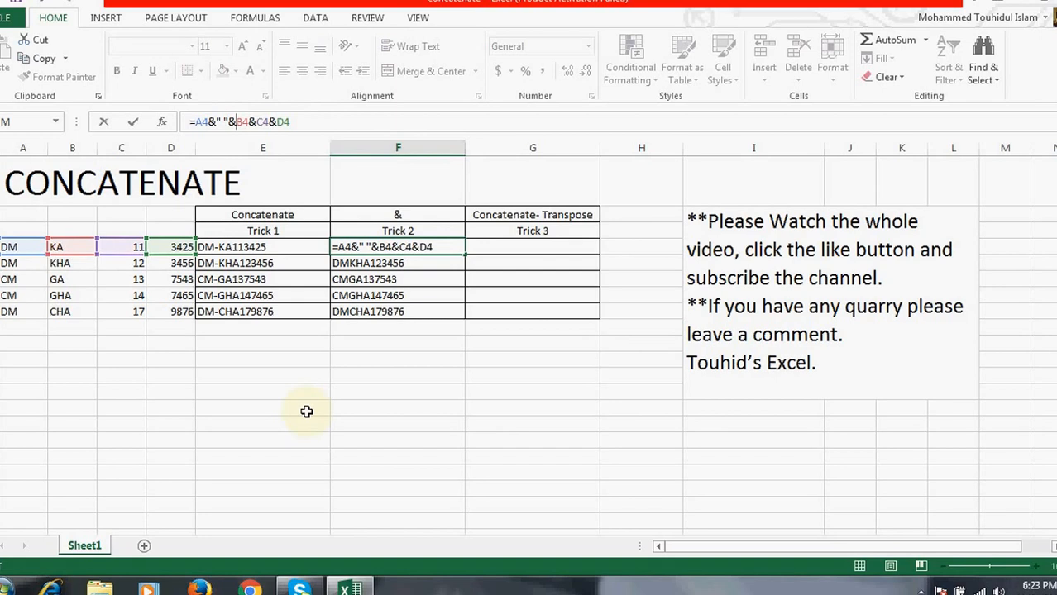
{"action": "key", "text": "Return"}
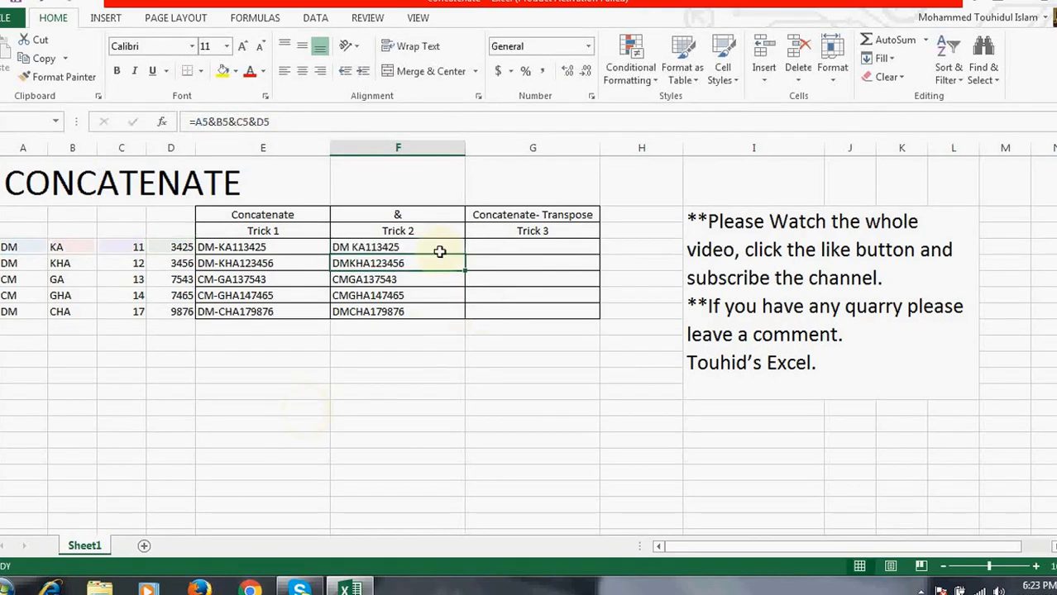
Step: Fill the formula containing the space from F4 down through F8 and inspect the formulas in F4 and F6
{"action": "left_click", "coordinate": [438, 248]}
{"action": "double_click", "coordinate": [465, 255]}
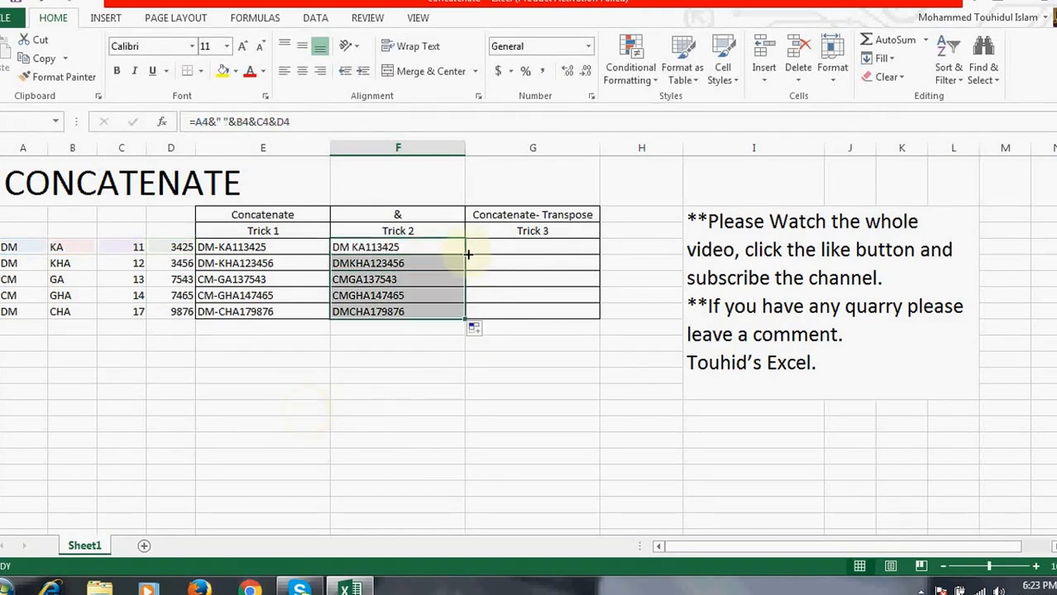
{"action": "left_click", "coordinate": [342, 245]}
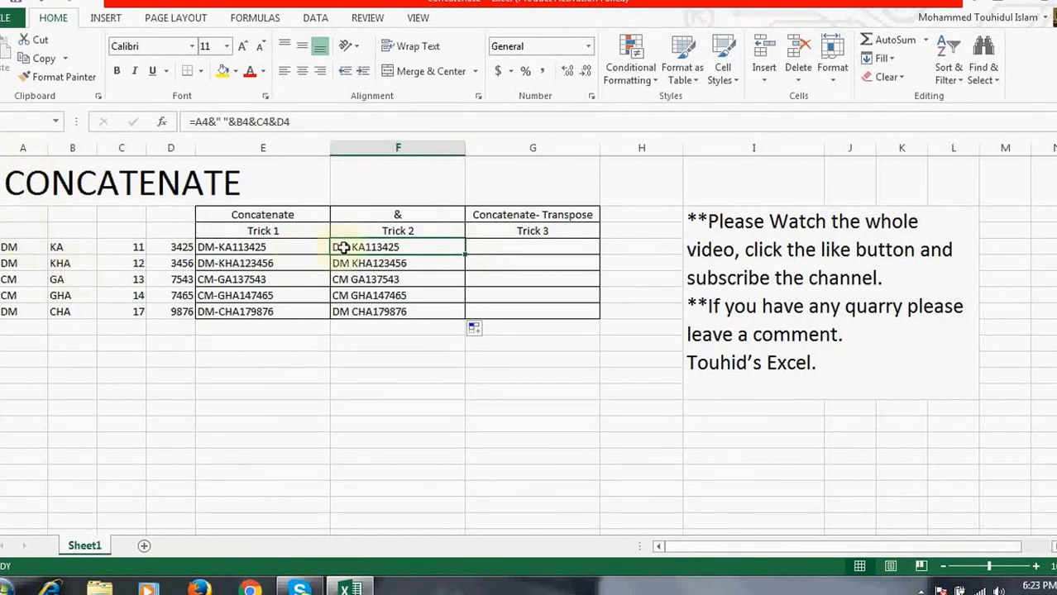
{"action": "left_click", "coordinate": [224, 121]}
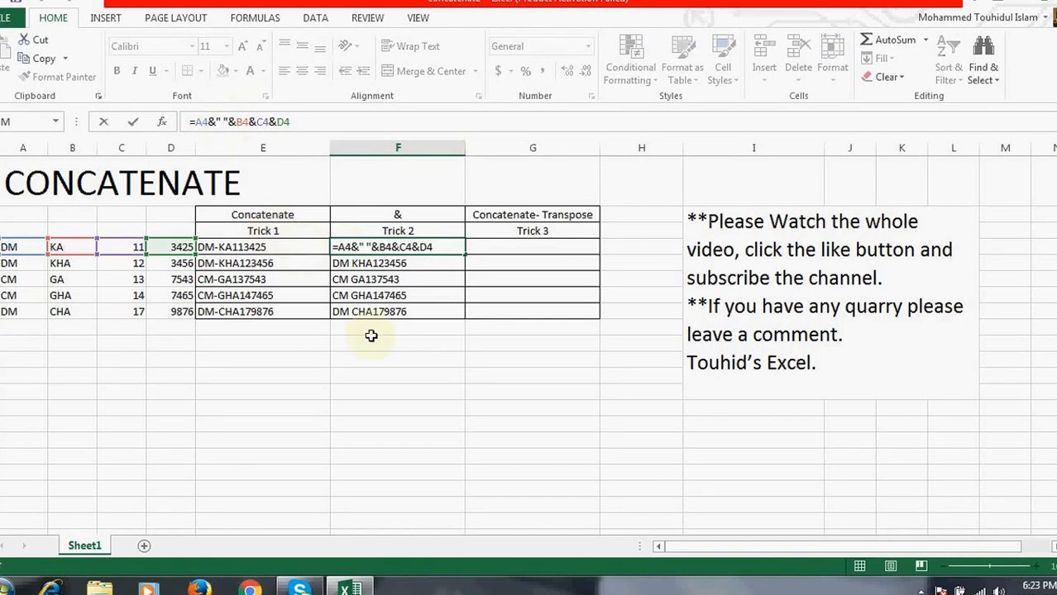
{"action": "key", "text": "Return"}
{"action": "left_click", "coordinate": [414, 282]}
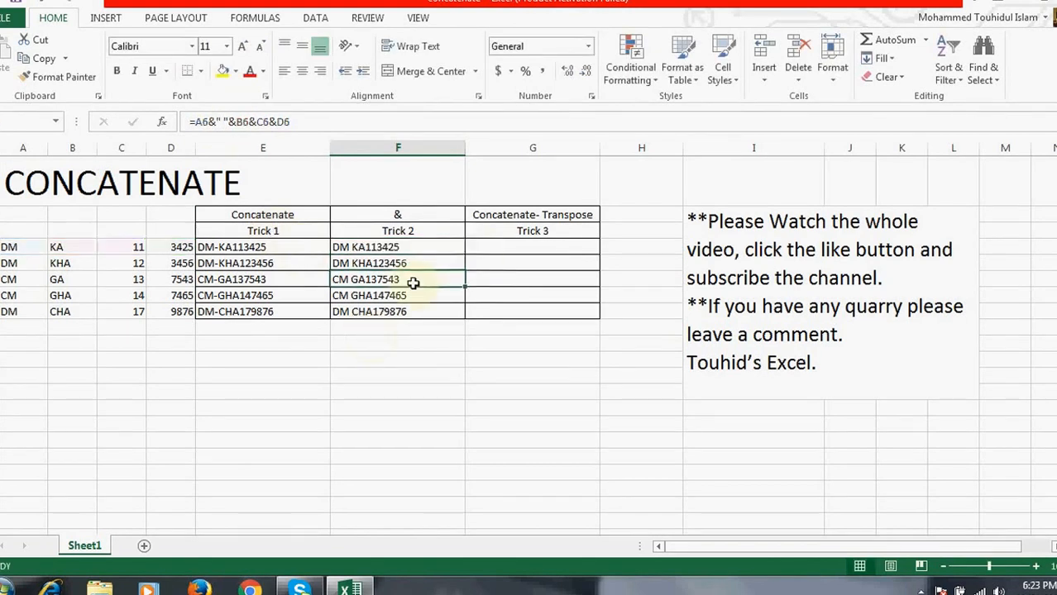
Step: Start a formula in G4 with TRANSPOSE nested inside CONCATENATE, entering =concatenate(transpose(
{"action": "left_click", "coordinate": [534, 245]}
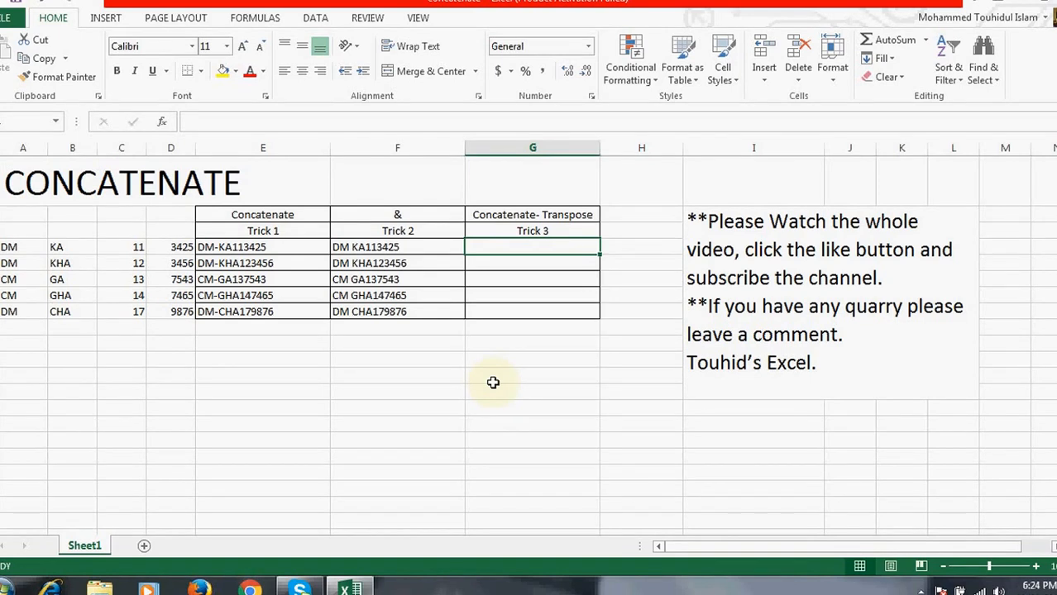
{"action": "type", "text": "=conca"}
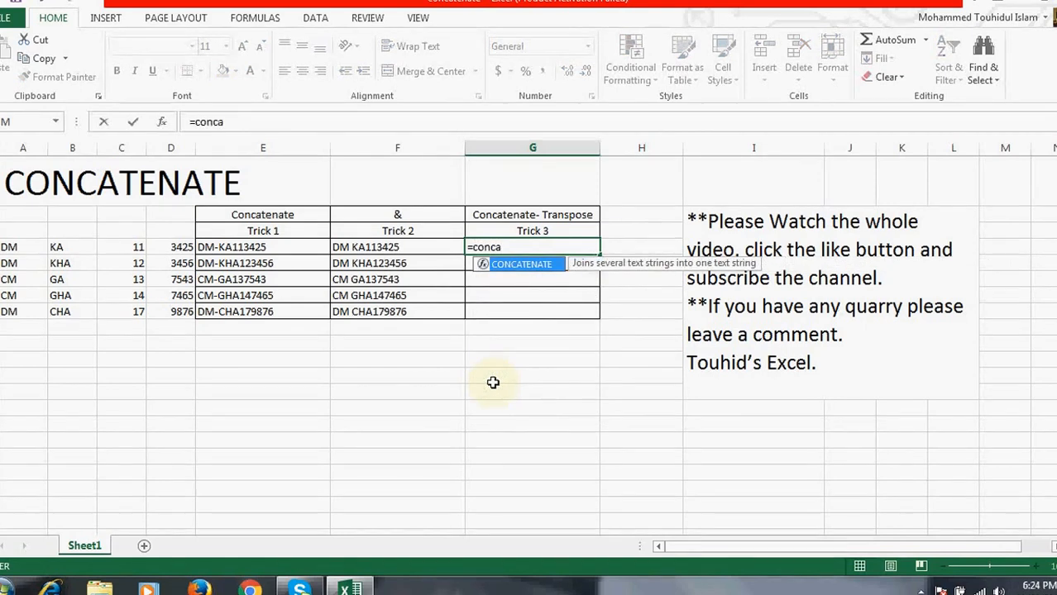
{"action": "type", "text": "tenate"}
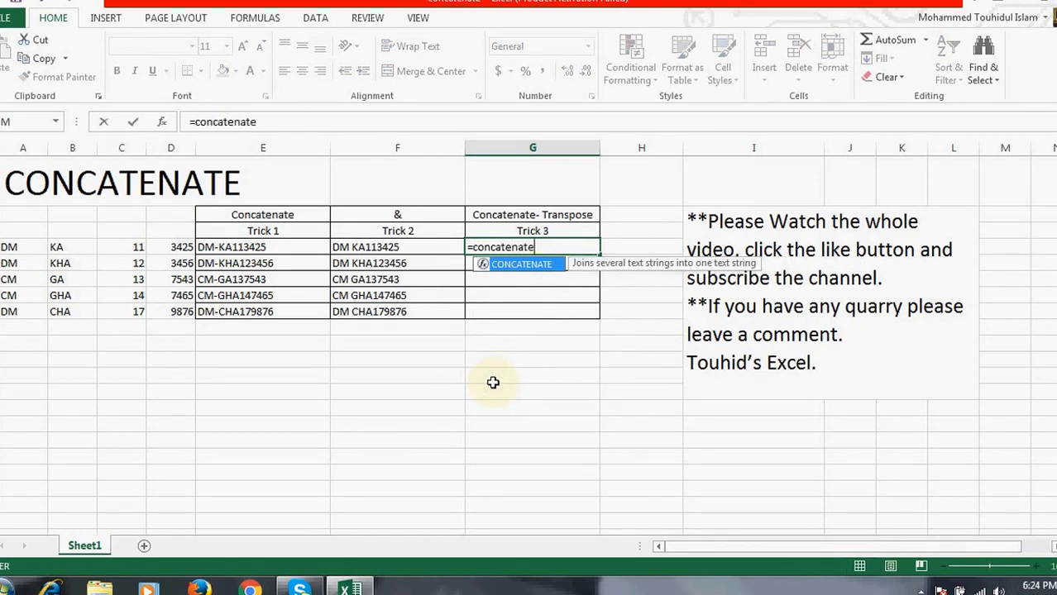
{"action": "type", "text": "("}
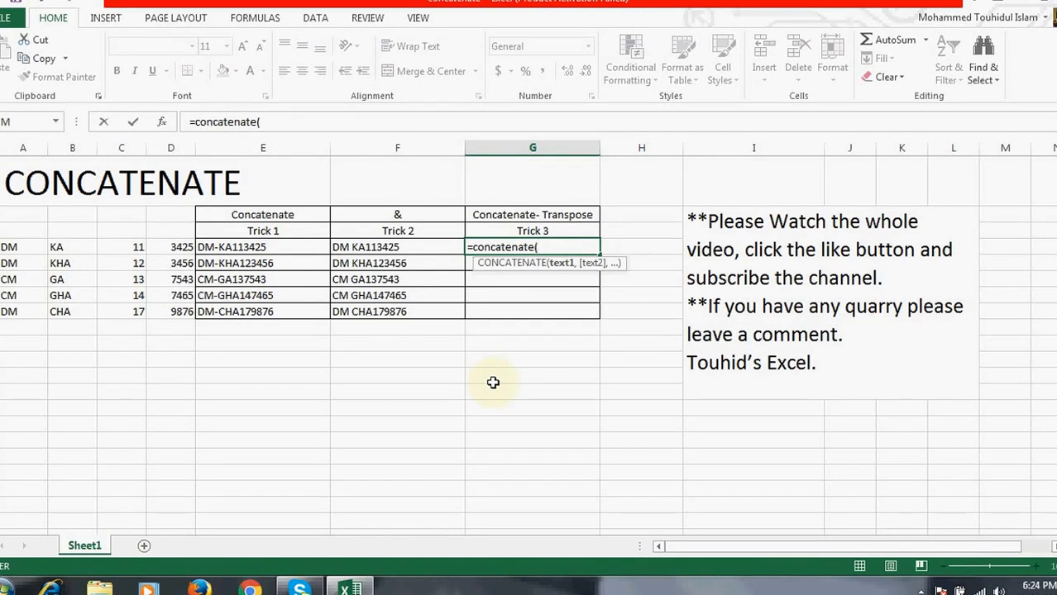
{"action": "type", "text": "transpose"}
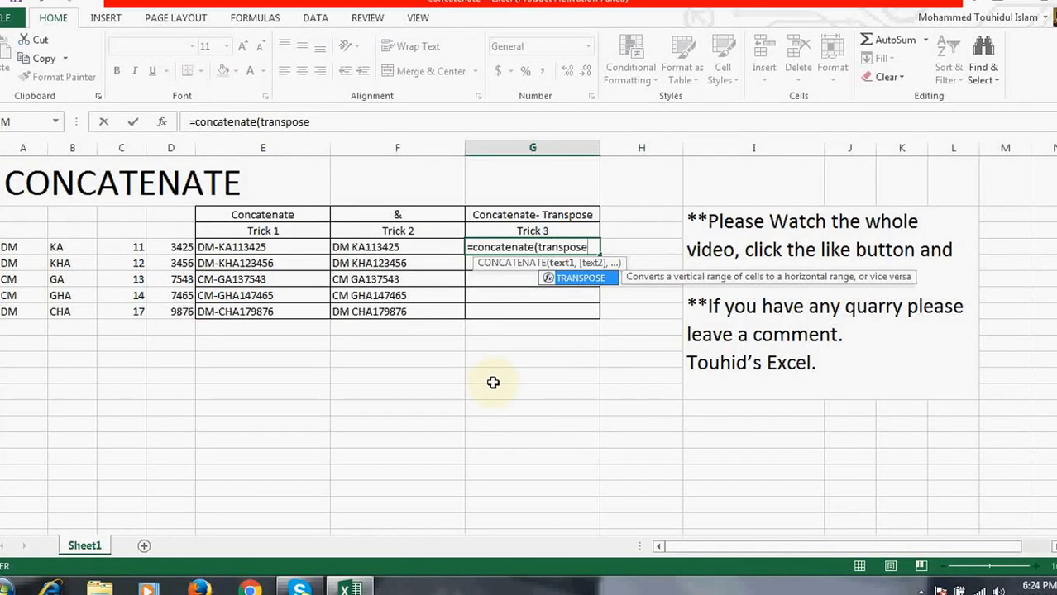
{"action": "type", "text": "("}
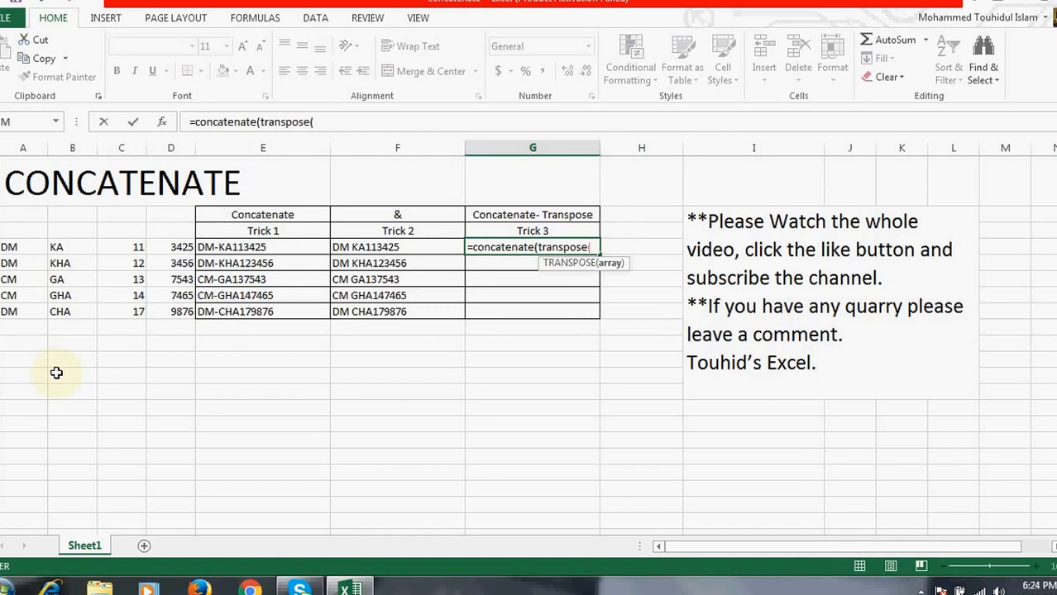
Step: Give TRANSPOSE the range A4:D4 and close both functions, making G4's formula =concatenate(transpose(A4:D4))
{"action": "left_click", "coordinate": [14, 245]}
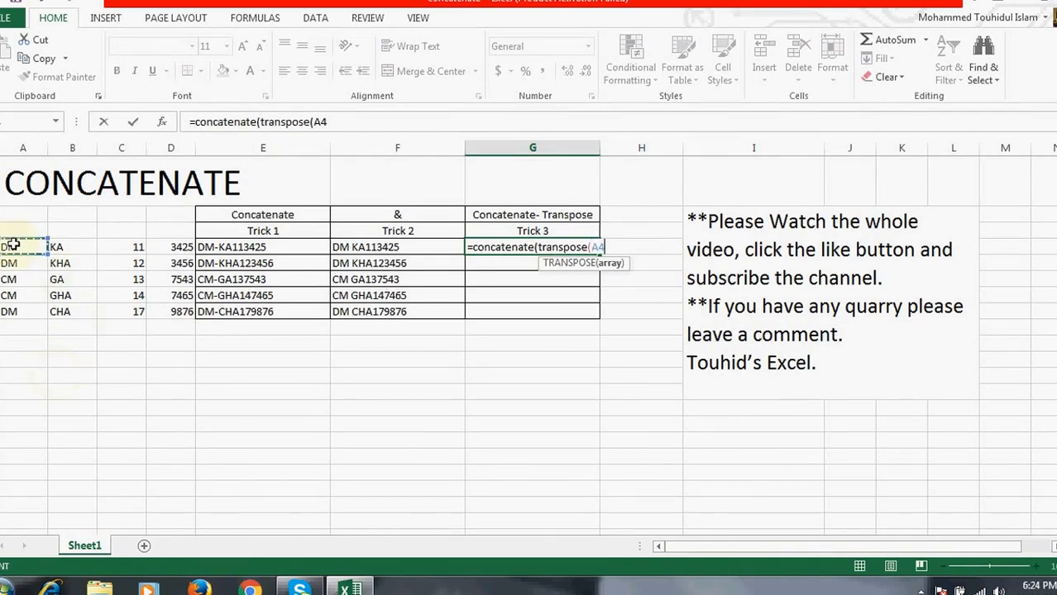
{"action": "key", "text": "shift+Right"}
{"action": "key", "text": "shift+Right"}
{"action": "key", "text": "shift+Right"}
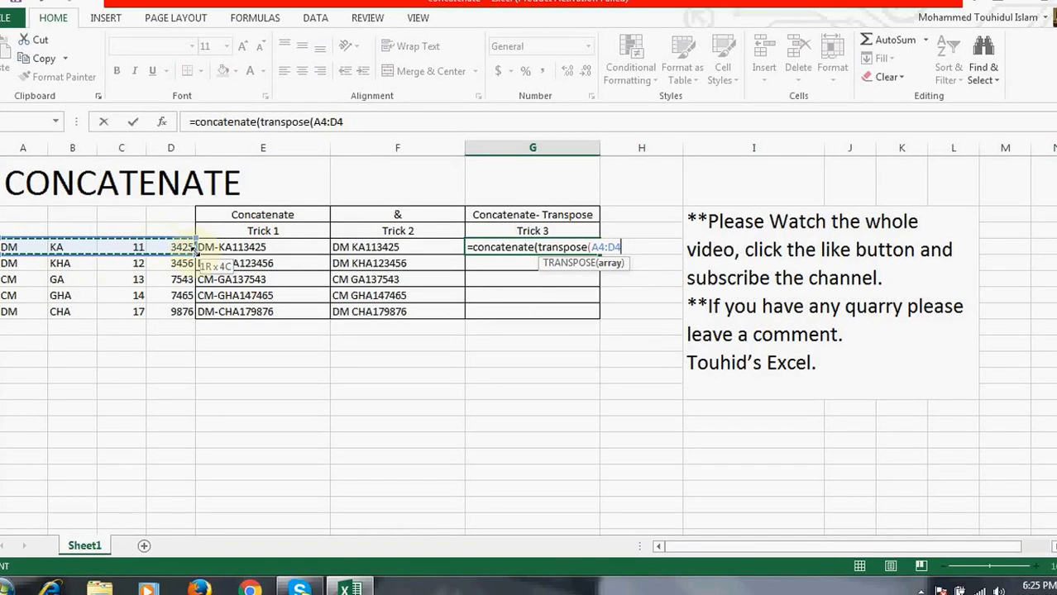
{"action": "type", "text": ")"}
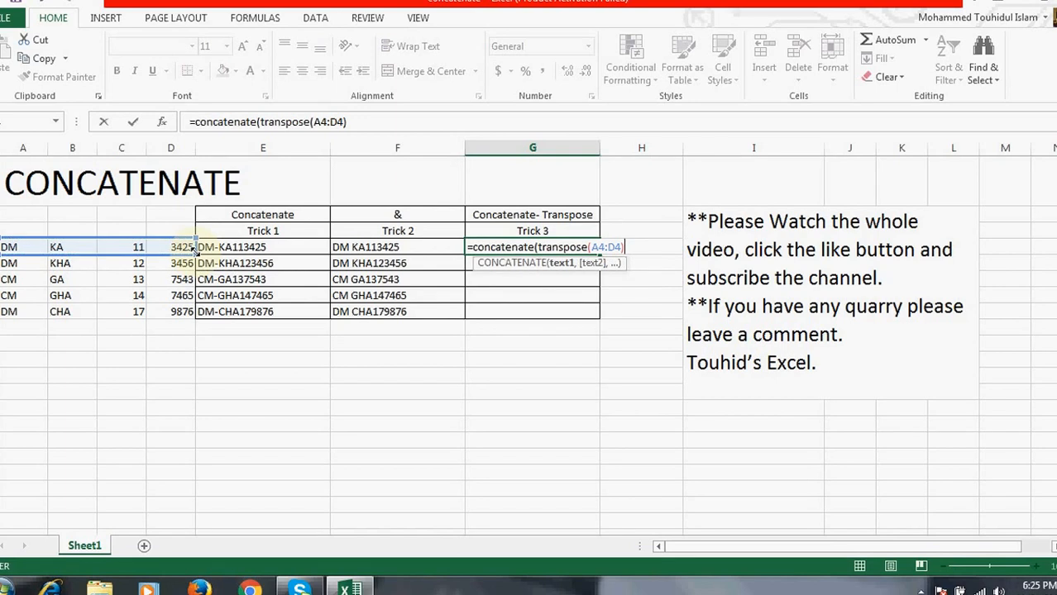
{"action": "type", "text": ")"}
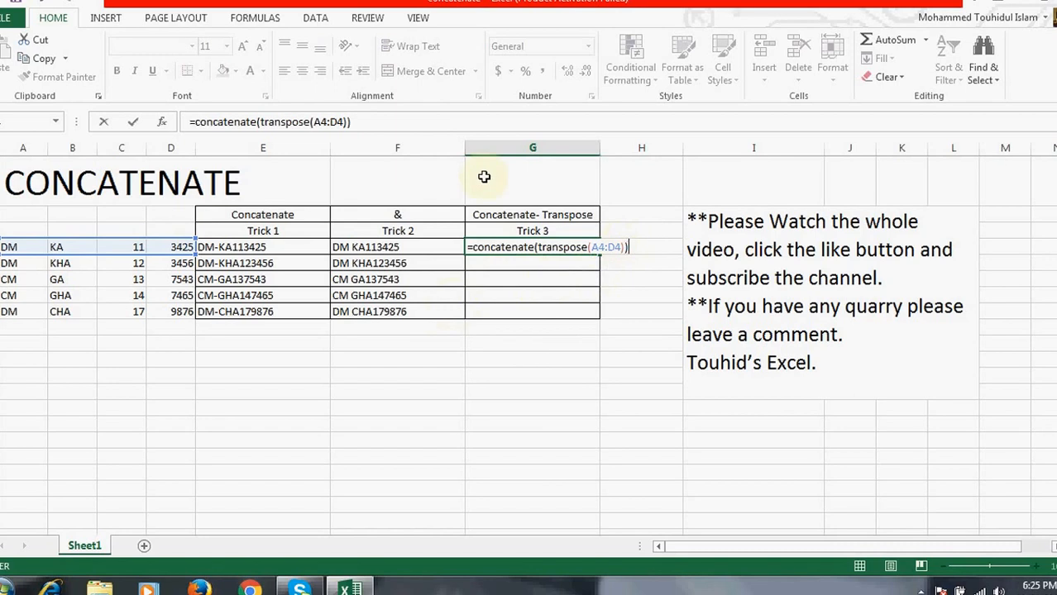
Step: Evaluate the transpose(A4:D4) part of G4's formula in place, converting it to its array of constant values
{"action": "left_click", "coordinate": [347, 122]}
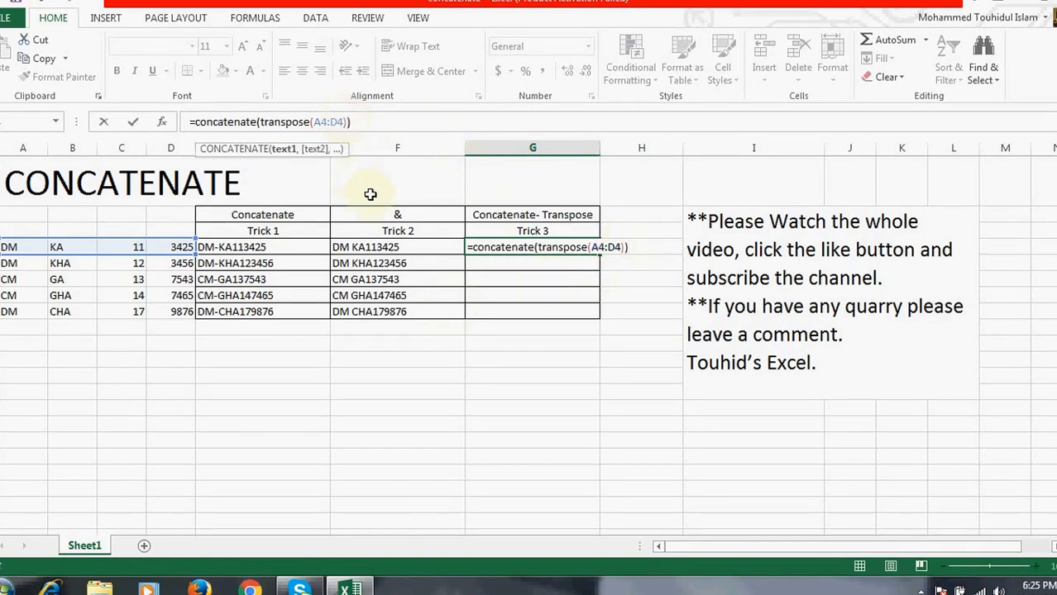
{"action": "left_click", "coordinate": [261, 120]}
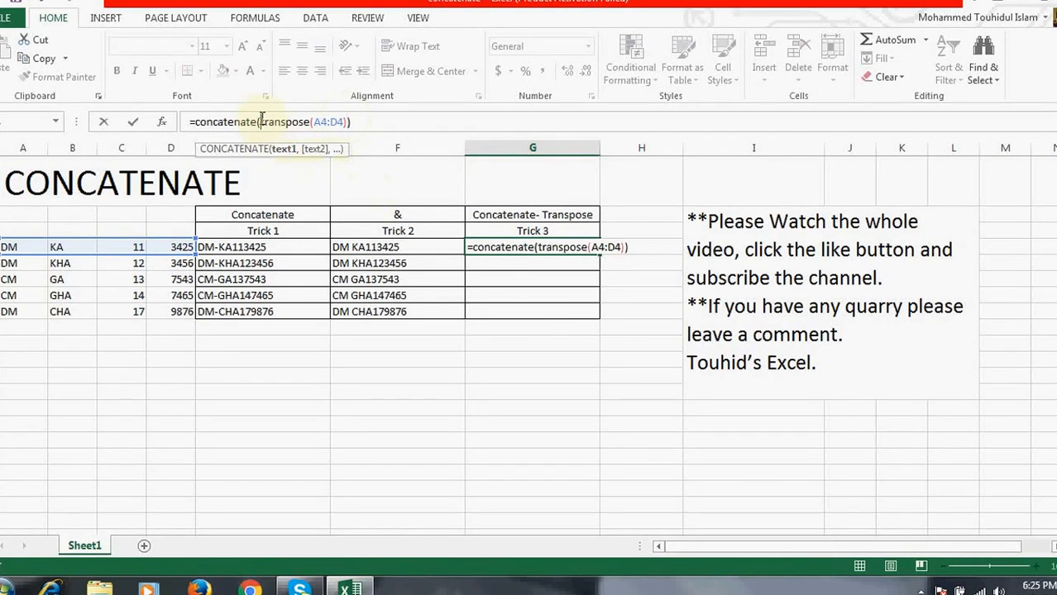
{"action": "key", "text": "shift+Right"}
{"action": "key", "text": "shift+Right"}
{"action": "key", "text": "shift+Right"}
{"action": "key", "text": "shift+Right"}
{"action": "key", "text": "shift+Right"}
{"action": "key", "text": "shift+Right"}
{"action": "key", "text": "shift+Right"}
{"action": "key", "text": "shift+Right"}
{"action": "key", "text": "shift+Right"}
{"action": "key", "text": "shift+Right"}
{"action": "key", "text": "shift+Right"}
{"action": "key", "text": "shift+Right"}
{"action": "key", "text": "shift+Right"}
{"action": "key", "text": "shift+Right"}
{"action": "key", "text": "shift+Right"}
{"action": "key", "text": "shift+Right"}
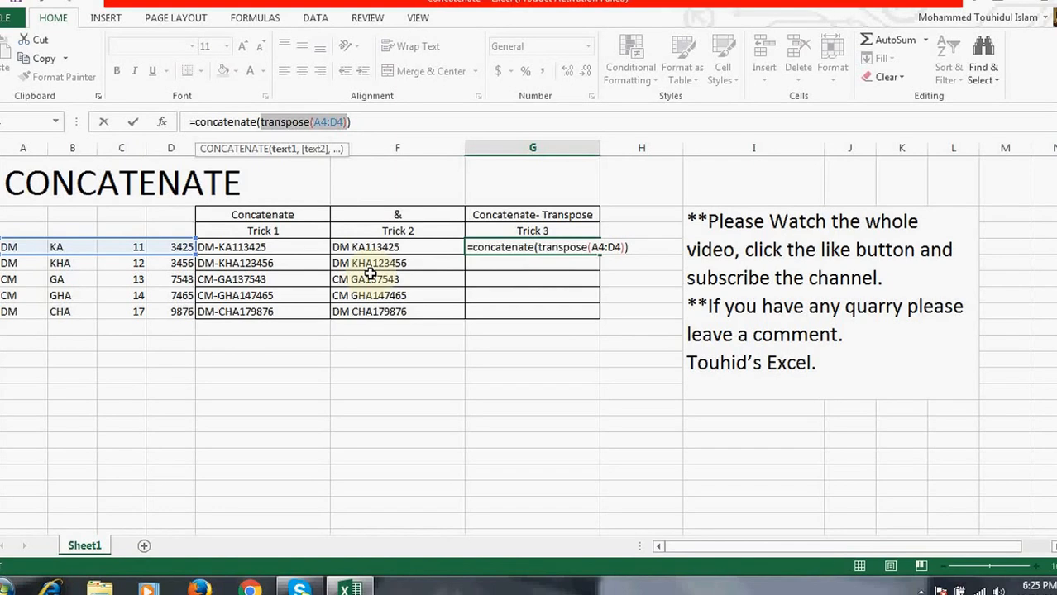
{"action": "key", "text": "F9"}
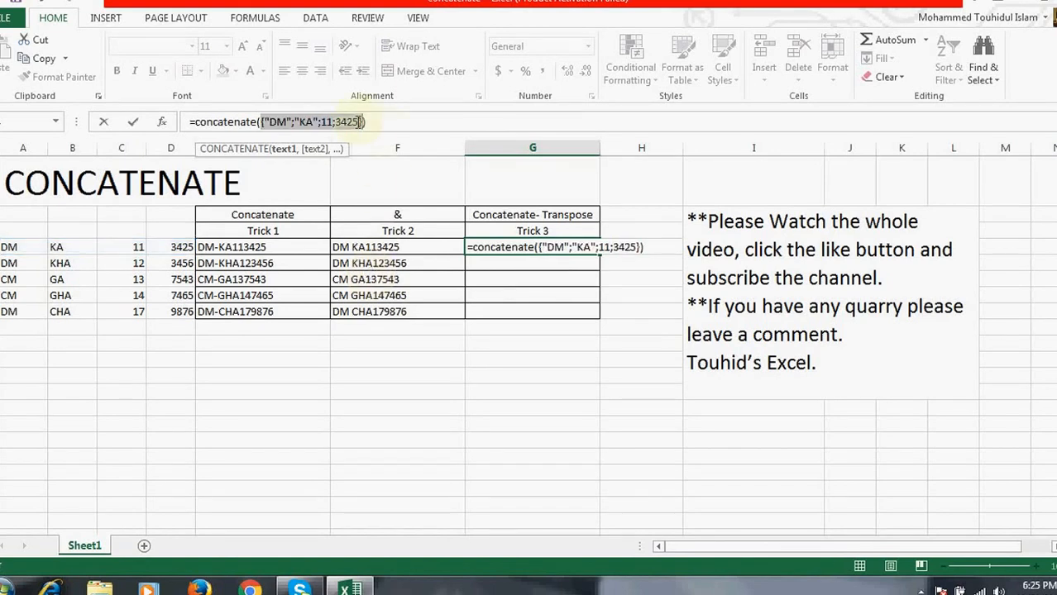
Step: Remove the opening and closing curly braces around the array values in G4's formula
{"action": "left_click", "coordinate": [354, 122]}
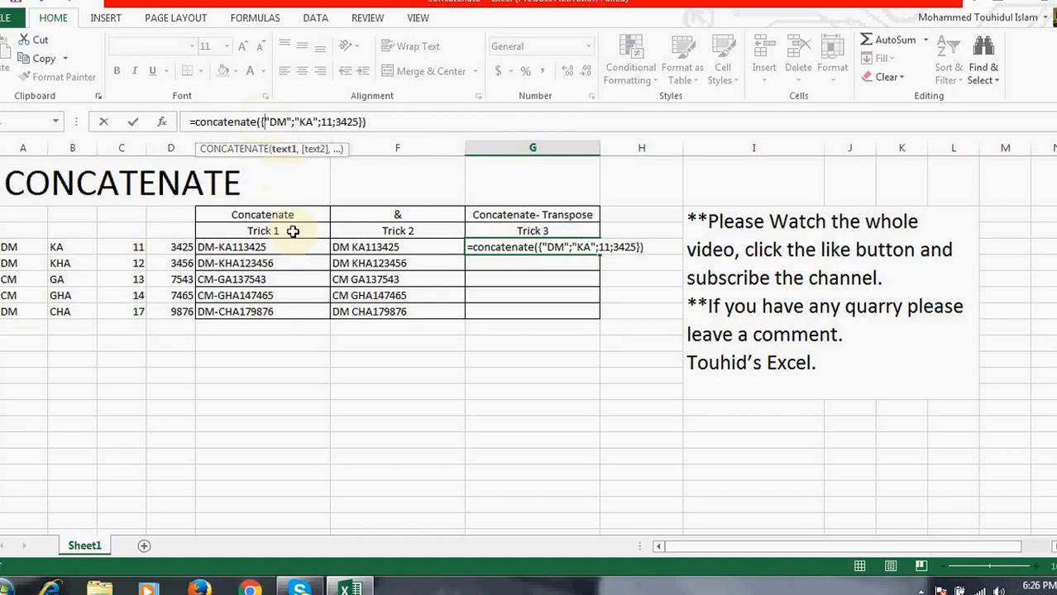
{"action": "key", "text": "BackSpace"}
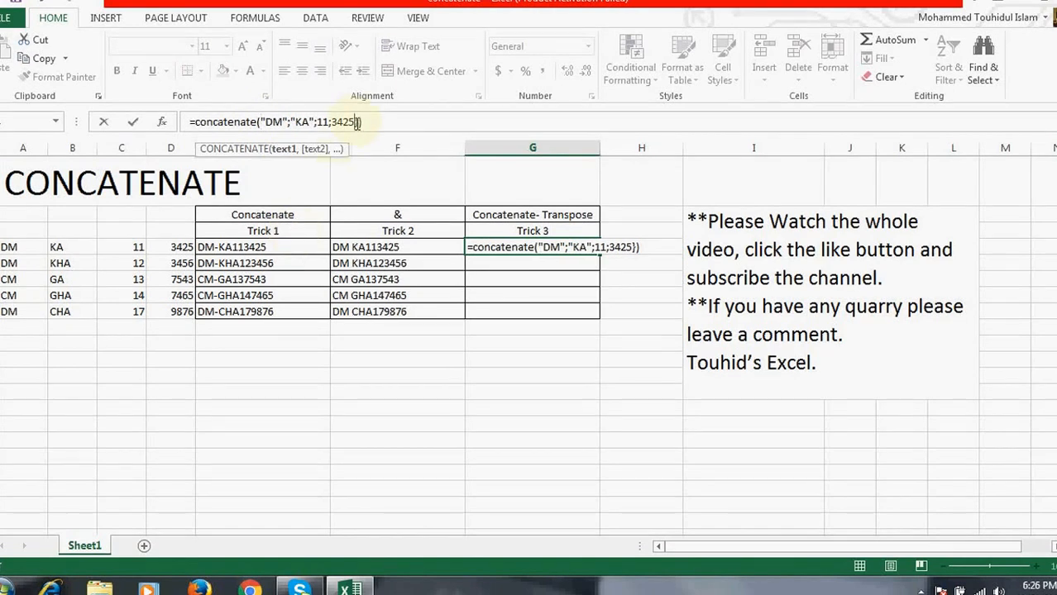
{"action": "key", "text": "Delete"}
Step: Replace the semicolons between the values in G4's formula with commas, making it =concatenate("DM","KA",11,3425)
{"action": "left_click", "coordinate": [289, 122]}
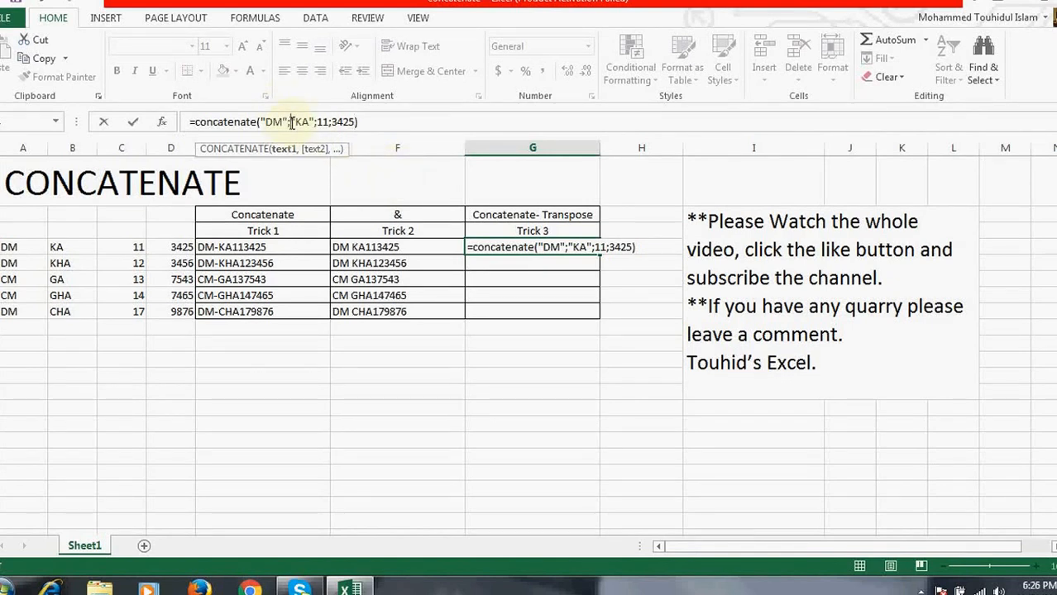
{"action": "left_click", "coordinate": [322, 123]}
{"action": "left_click", "coordinate": [319, 123]}
{"action": "left_click", "coordinate": [289, 121]}
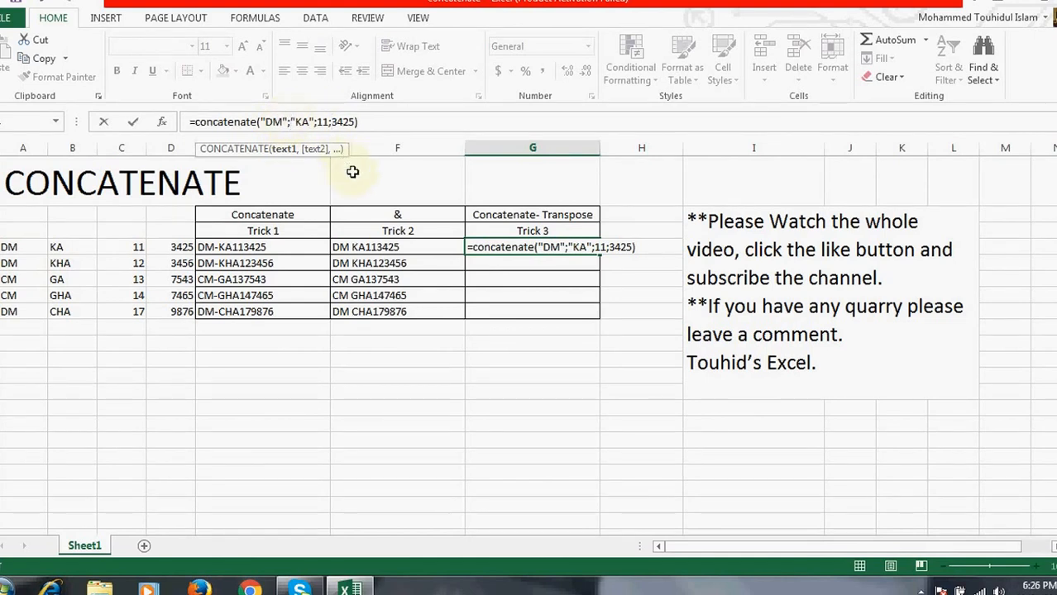
{"action": "key", "text": "BackSpace"}
{"action": "type", "text": ","}
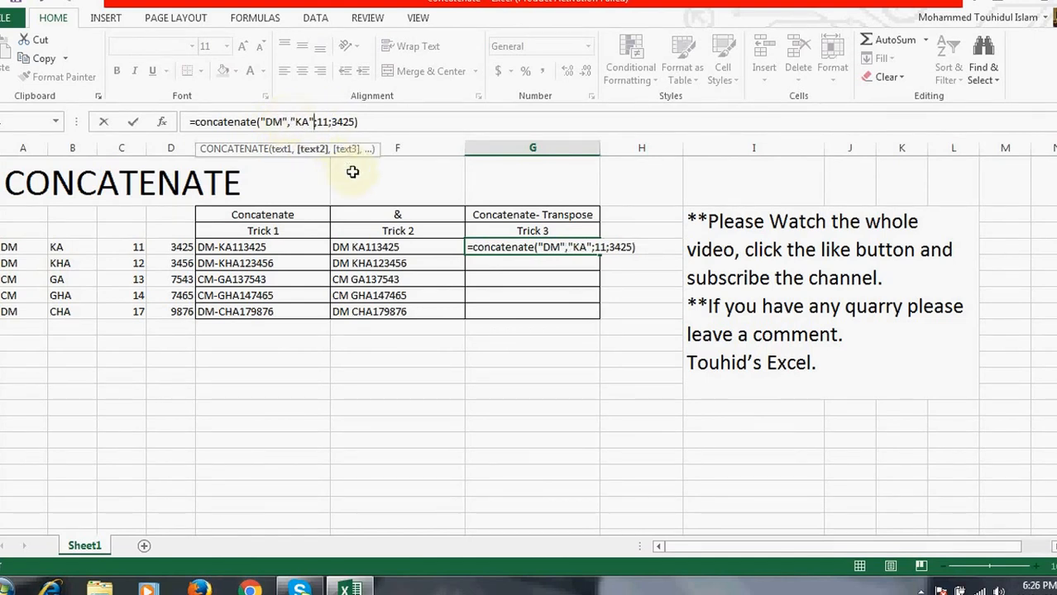
{"action": "key", "text": "BackSpace"}
{"action": "key", "text": "Right"}
{"action": "key", "text": "Right"}
{"action": "key", "text": "Right"}
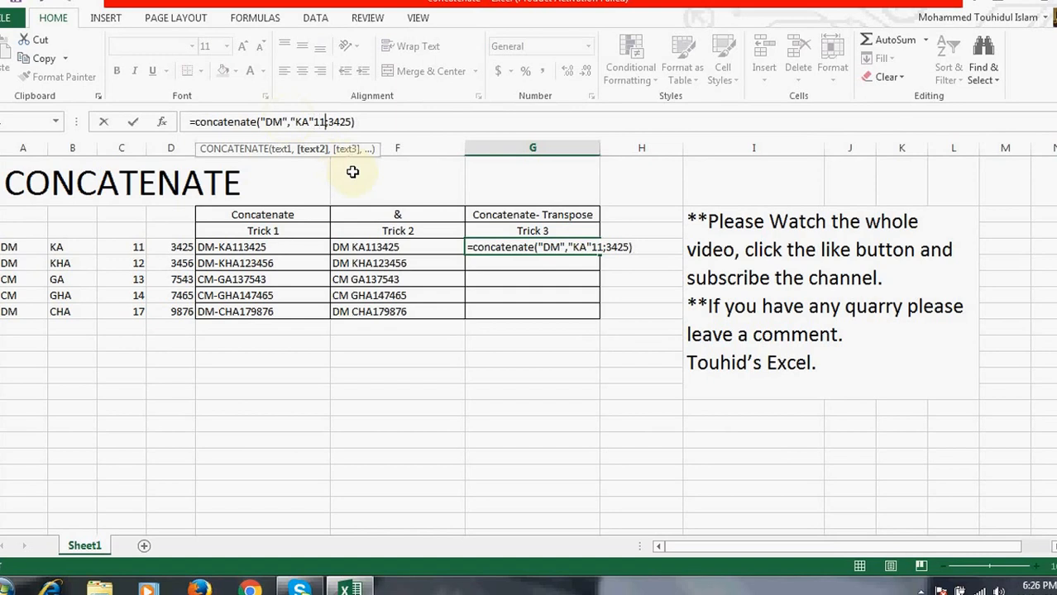
{"action": "key", "text": "BackSpace"}
{"action": "type", "text": ",11"}
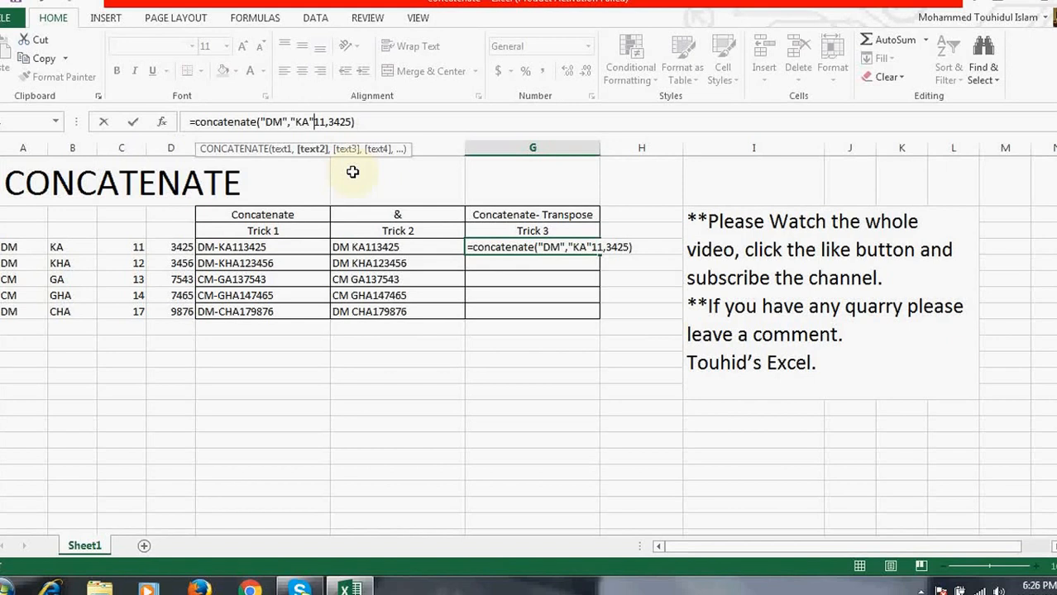
{"action": "type", "text": ","}
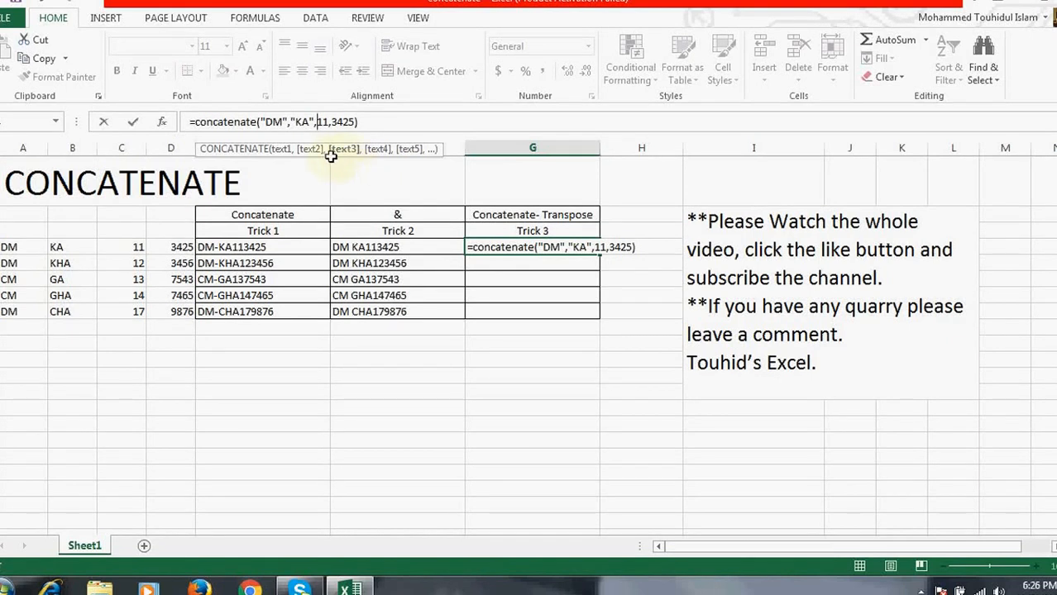
Step: Commit the edited CONCATENATE formula in G4 and fill it down through G8
{"action": "left_click", "coordinate": [282, 122]}
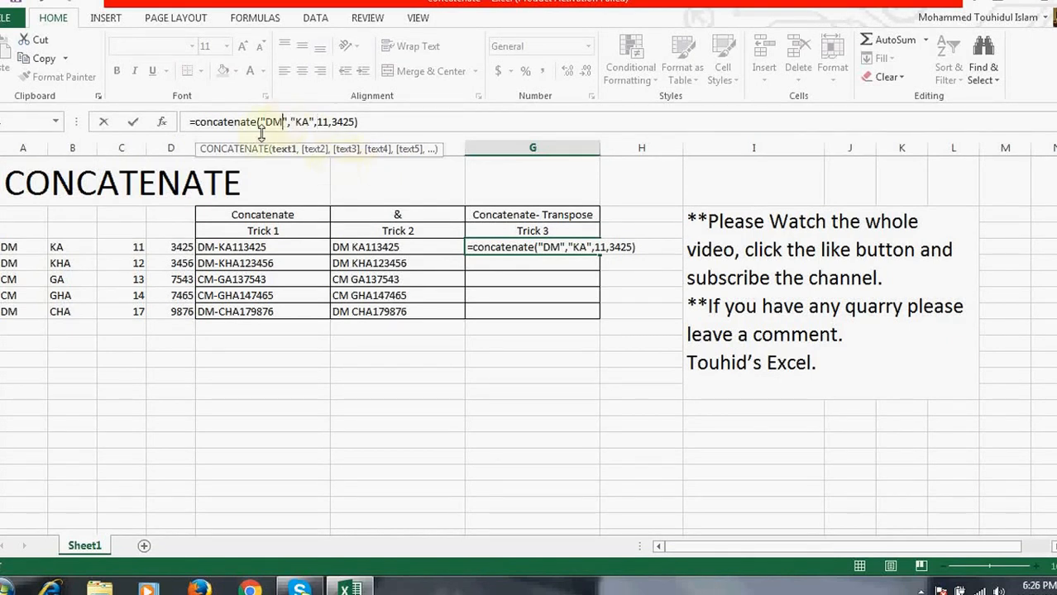
{"action": "left_click", "coordinate": [288, 121]}
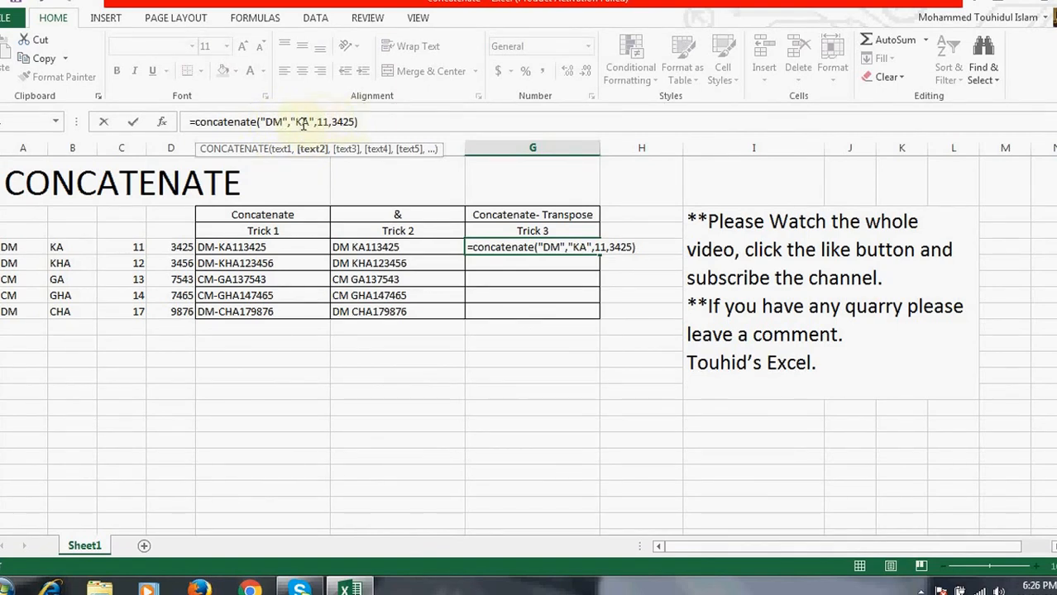
{"action": "left_click", "coordinate": [303, 123]}
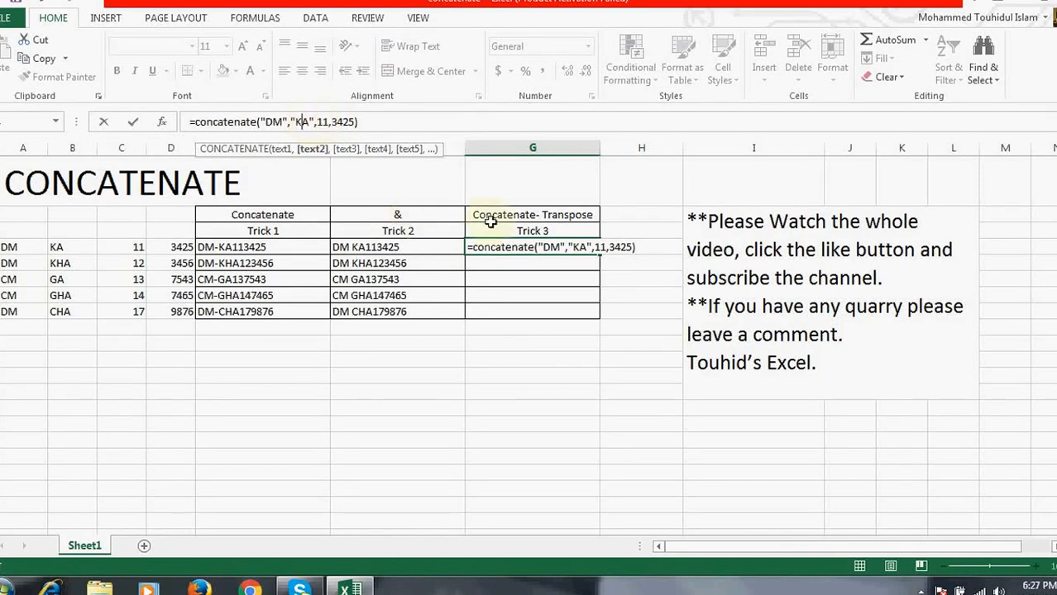
{"action": "key", "text": "ctrl+Return"}
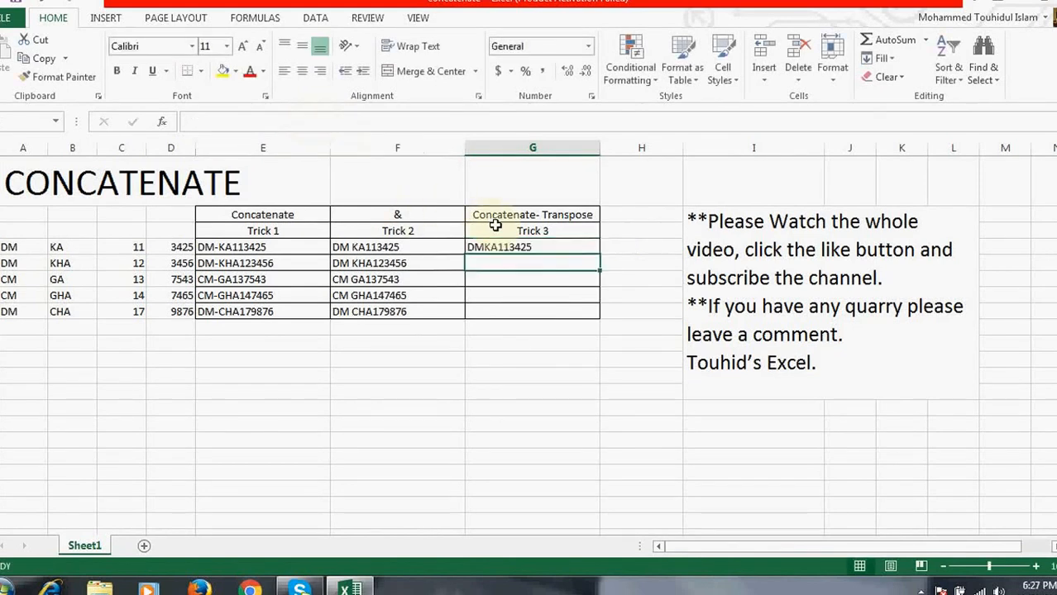
{"action": "left_click", "coordinate": [600, 254]}
{"action": "double_click", "coordinate": [600, 254]}
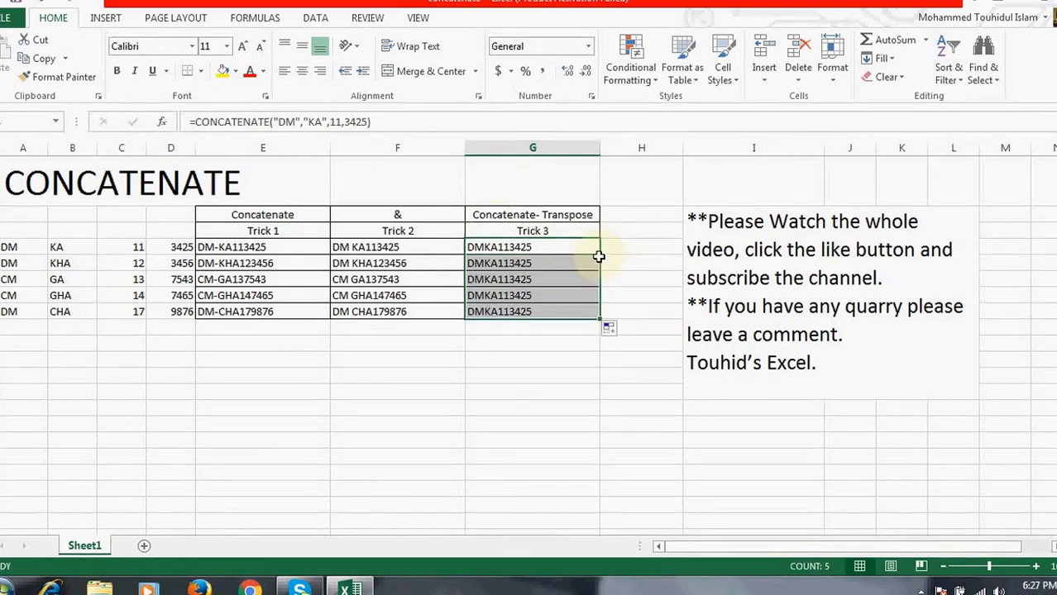
Step: Inspect the filled formulas in G5 and G4 and compare them with the formulas in E4 and F4
{"action": "left_click", "coordinate": [536, 263]}
{"action": "left_click", "coordinate": [517, 245]}
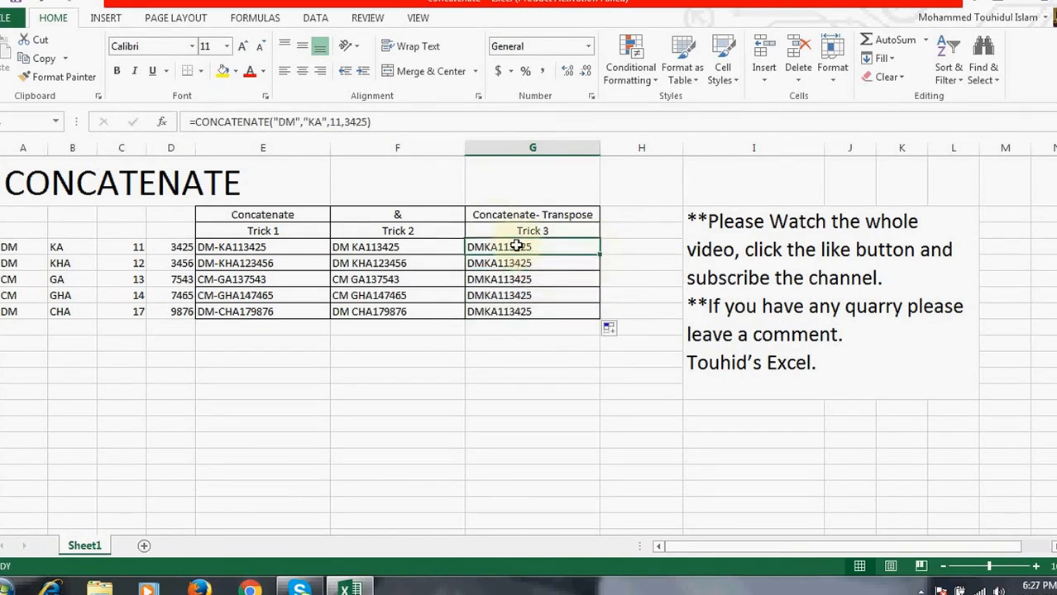
{"action": "left_click", "coordinate": [288, 241]}
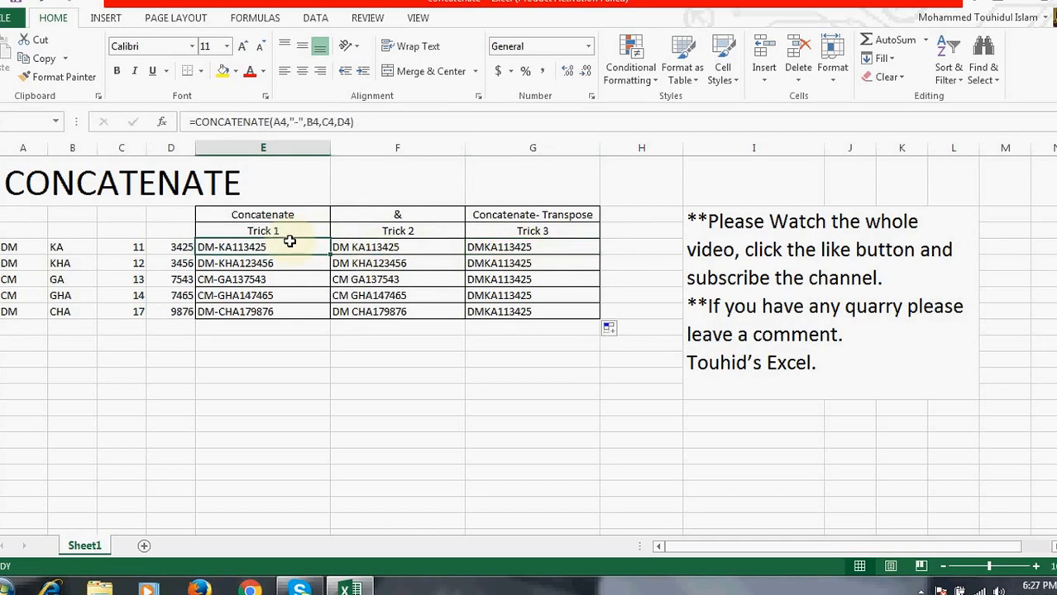
{"action": "left_click", "coordinate": [384, 247]}
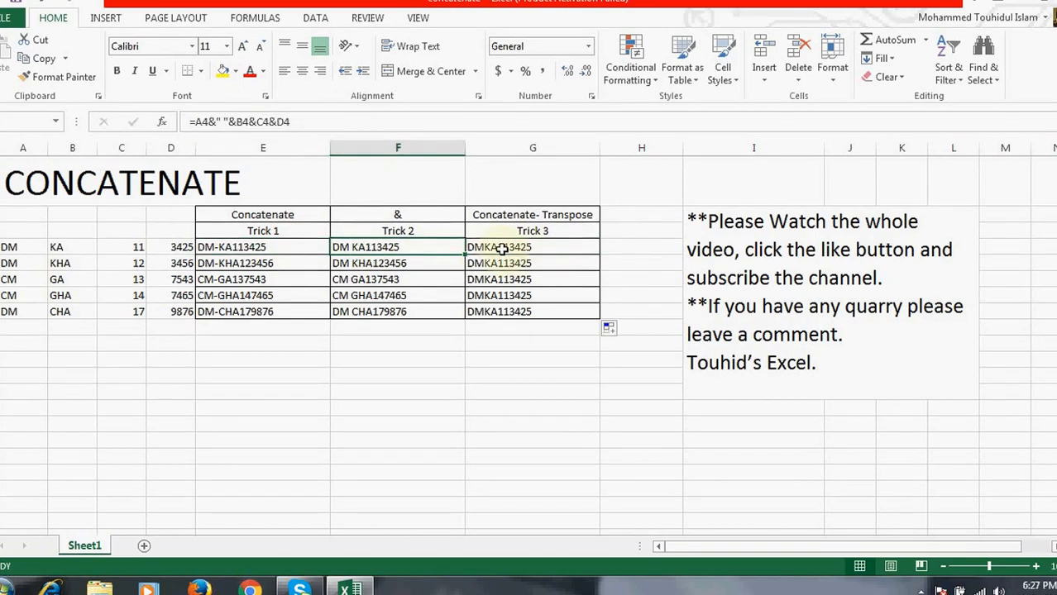
{"action": "left_click", "coordinate": [501, 247]}
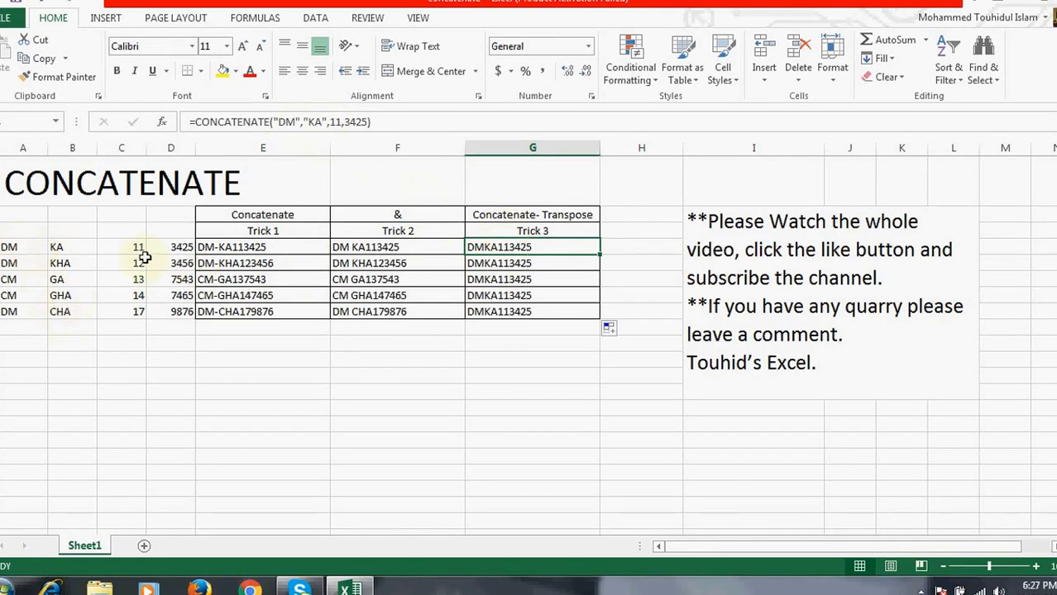
Step: Start a formula in H4 with TRANSPOSE nested inside CONCATENATE, entering =concatenate(transpose(
{"action": "left_click", "coordinate": [624, 245]}
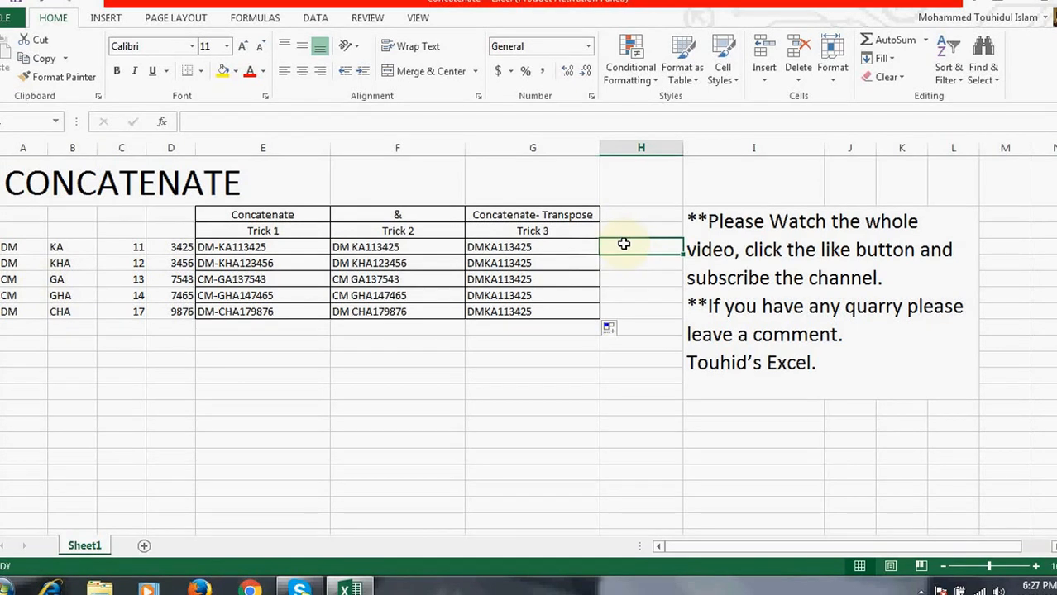
{"action": "type", "text": "="}
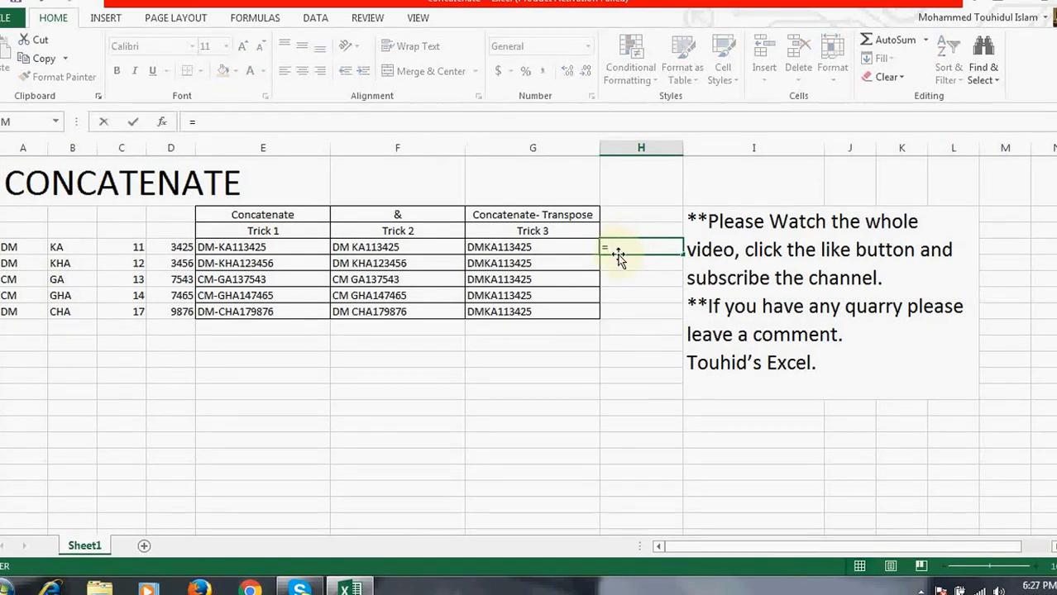
{"action": "type", "text": "cp0"}
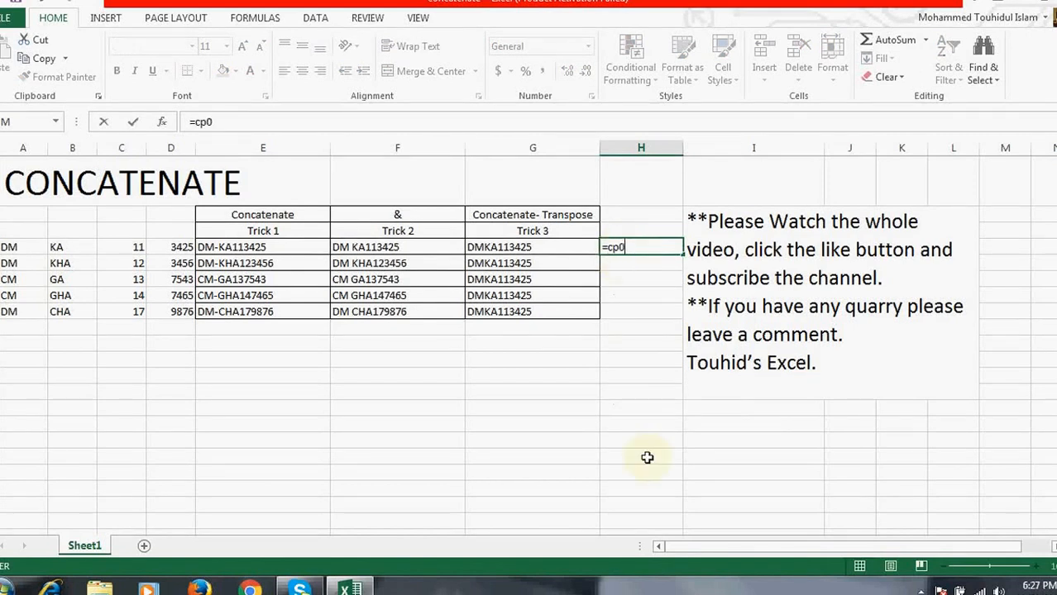
{"action": "key", "text": "BackSpace"}
{"action": "key", "text": "BackSpace"}
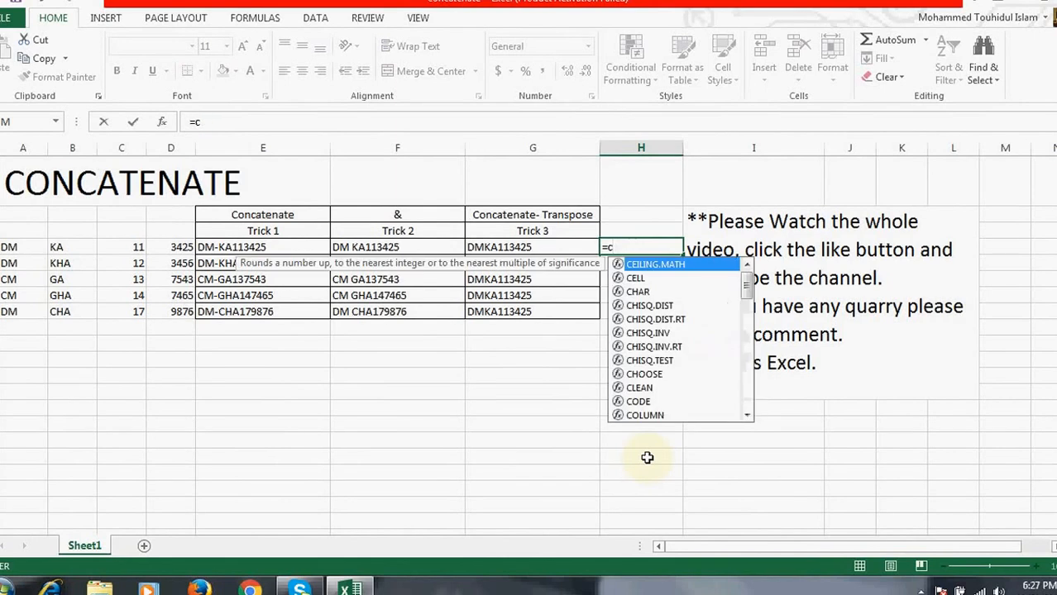
{"action": "type", "text": "on"}
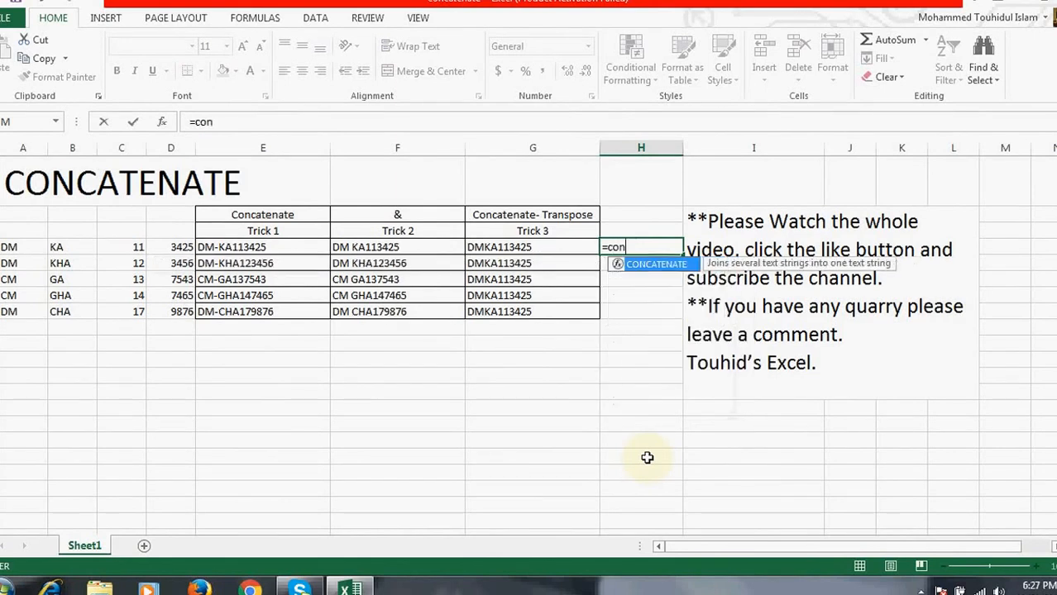
{"action": "type", "text": "catenate"}
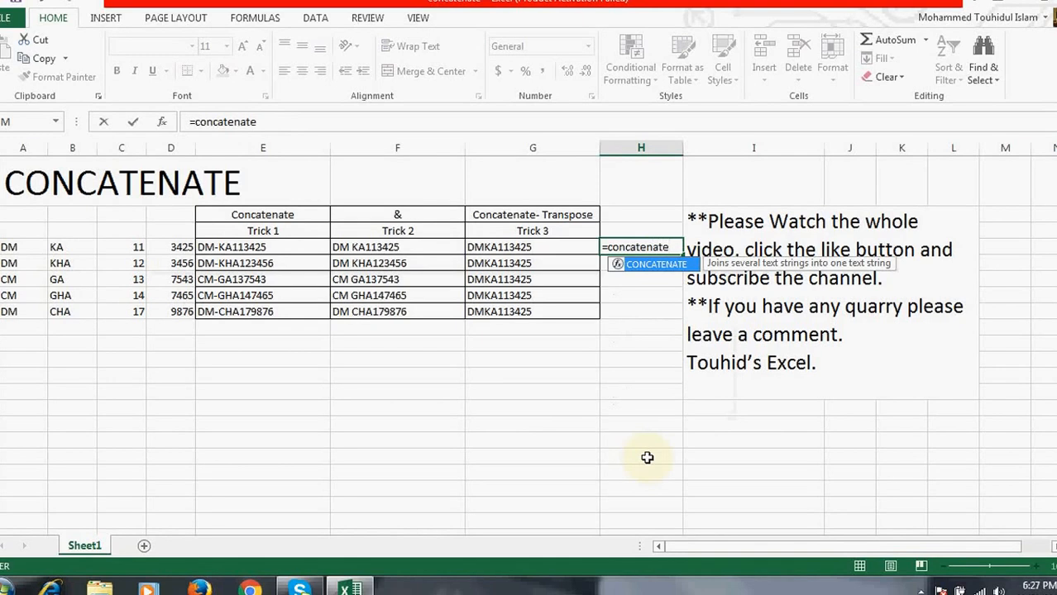
{"action": "type", "text": "(transpose"}
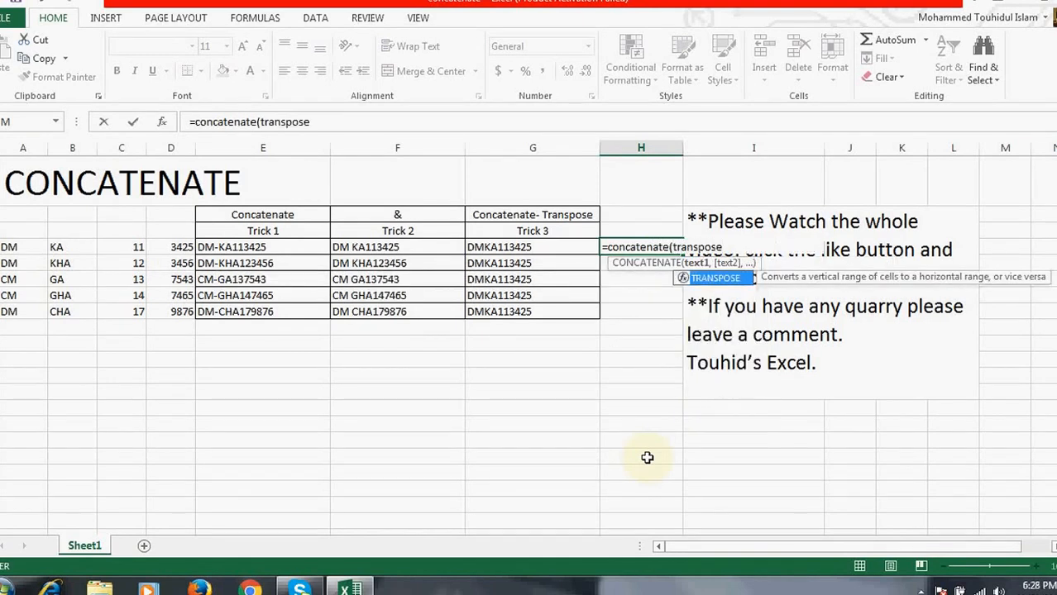
{"action": "type", "text": "("}
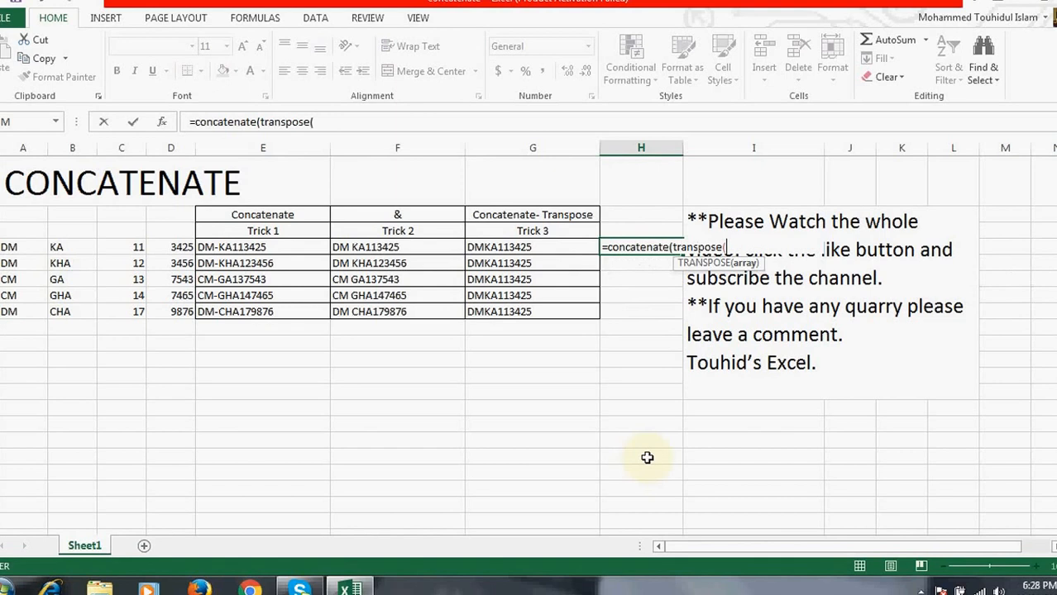
Step: Complete H4's formula with the range A4:D4 and a quoted space, making it =concatenate(transpose(A4:D4)" ")
{"action": "left_click", "coordinate": [27, 252]}
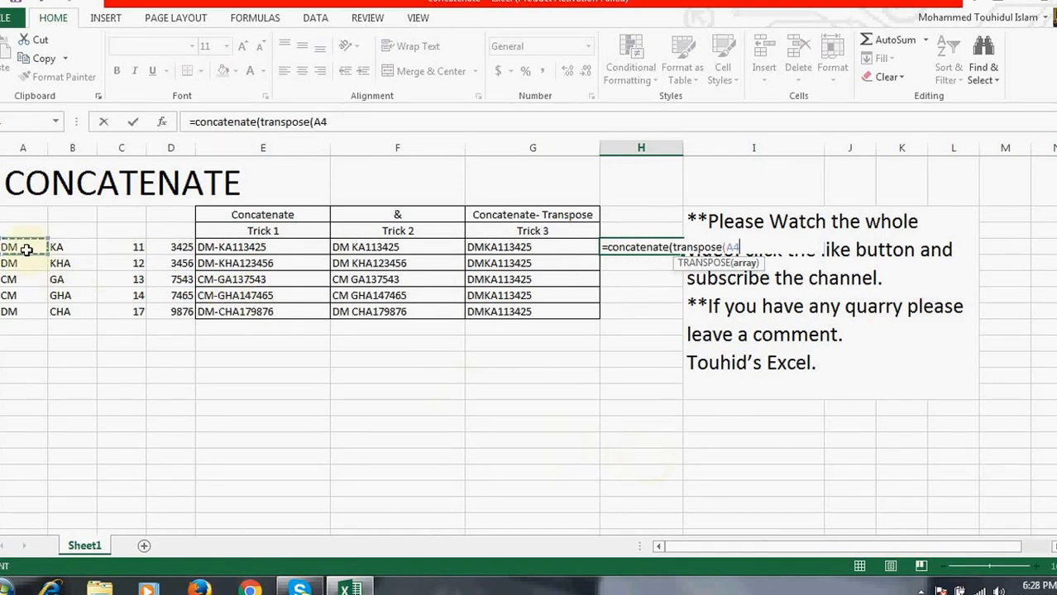
{"action": "key", "text": "shift+Right"}
{"action": "key", "text": "shift+Right"}
{"action": "key", "text": "shift+Right"}
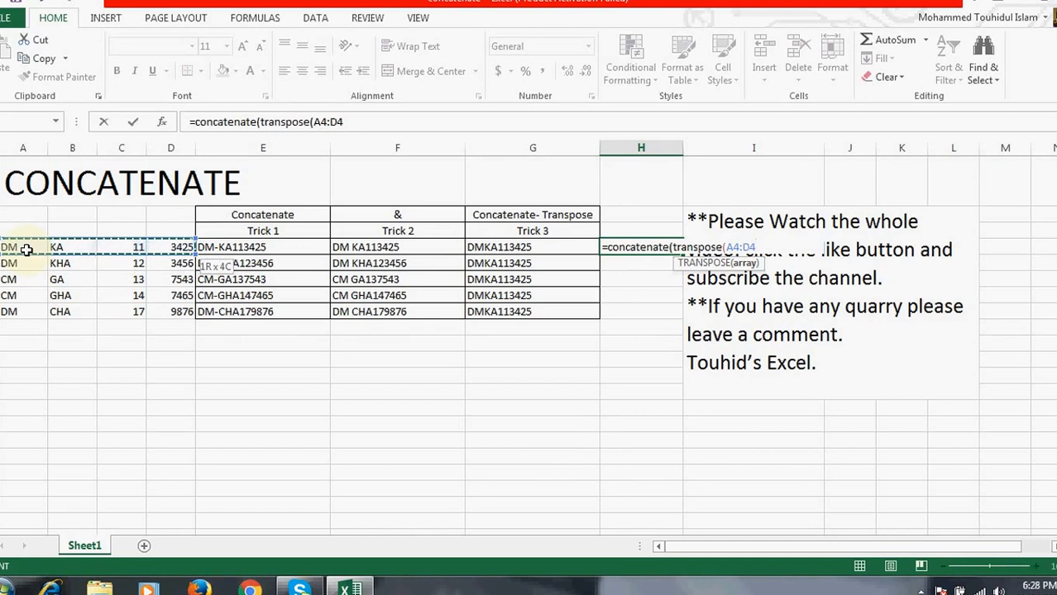
{"action": "type", "text": ")"}
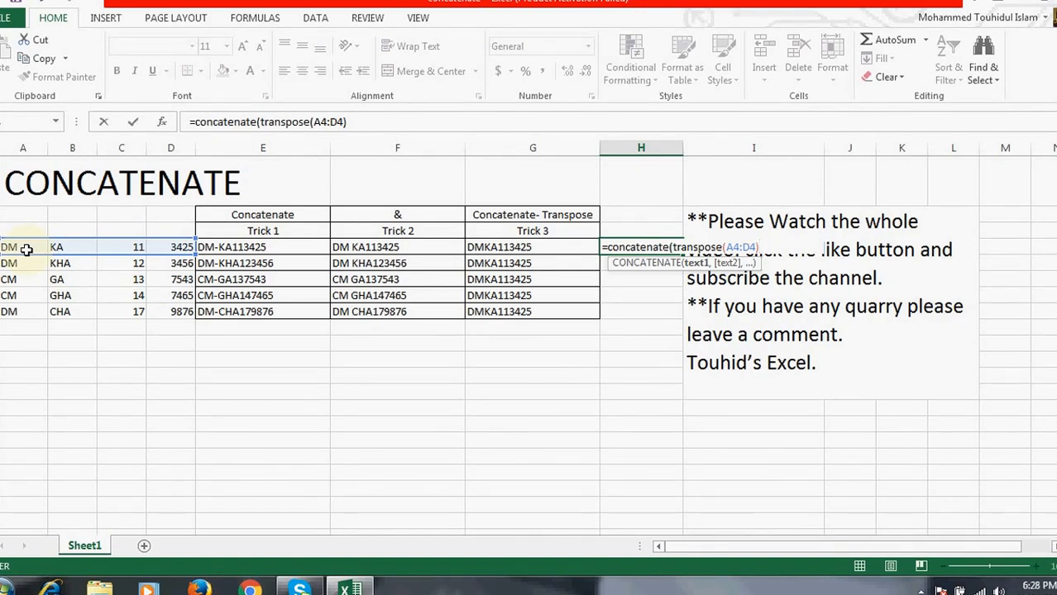
{"action": "type", "text": "\" \")"}
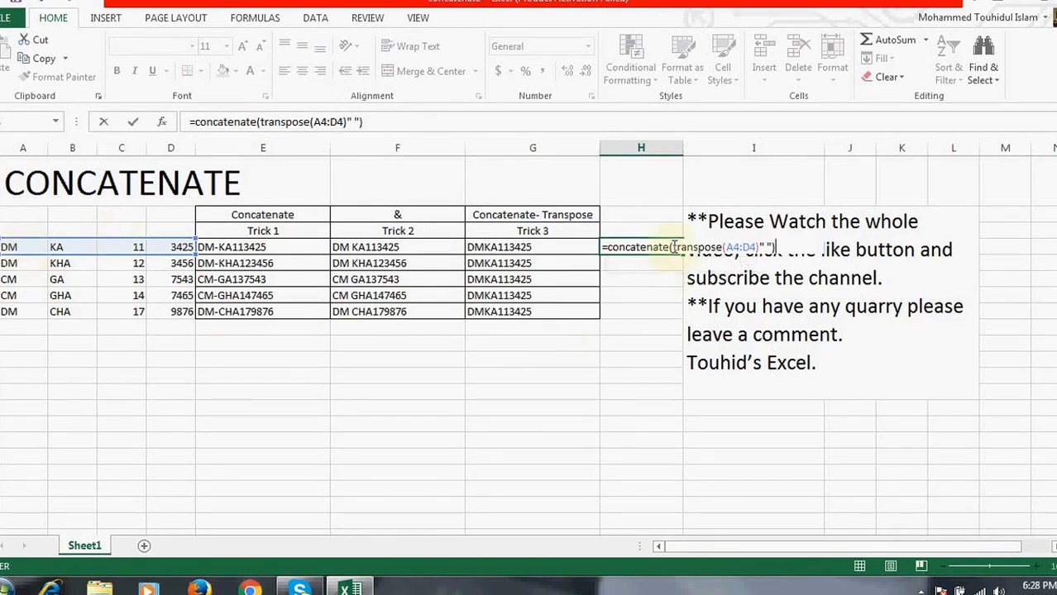
Step: Try to evaluate the transpose(A4:D4)" " argument of H4's formula in place
{"action": "left_click_drag", "start_coordinate": [671, 248], "coordinate": [773, 251]}
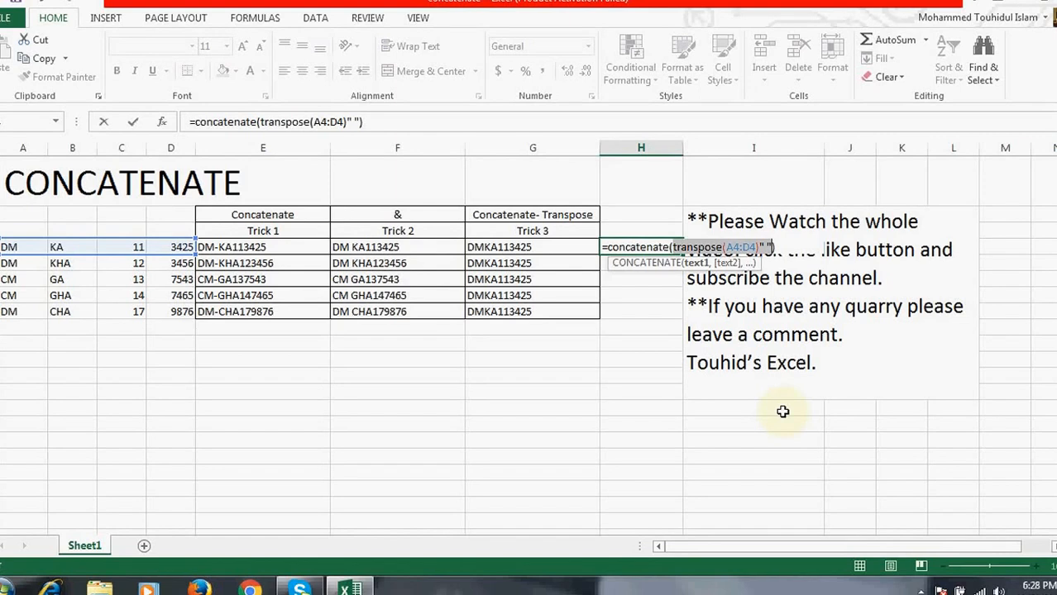
{"action": "key", "text": "F9"}
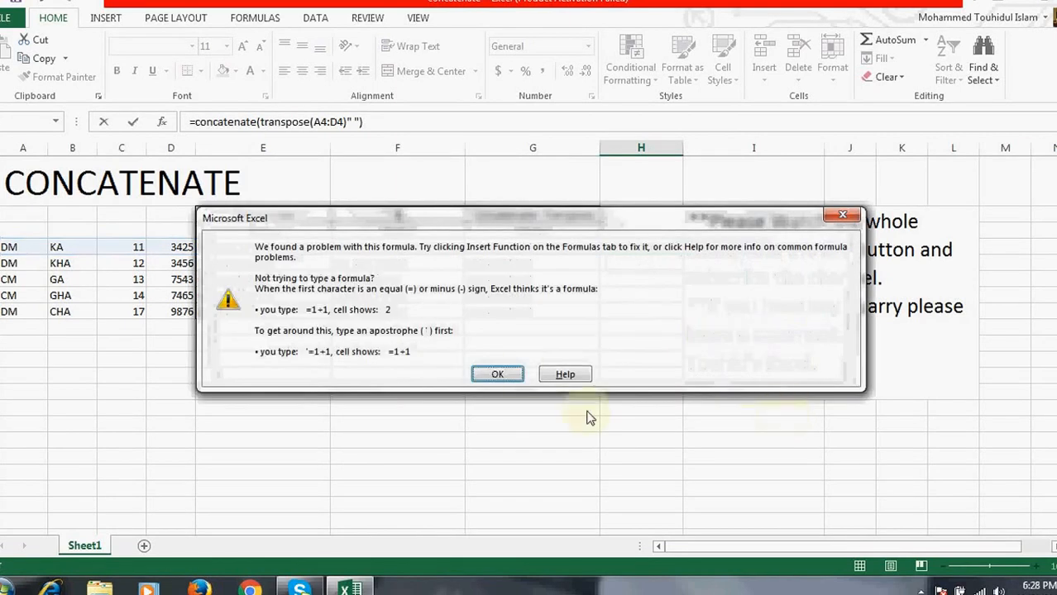
{"action": "left_click", "coordinate": [498, 375]}
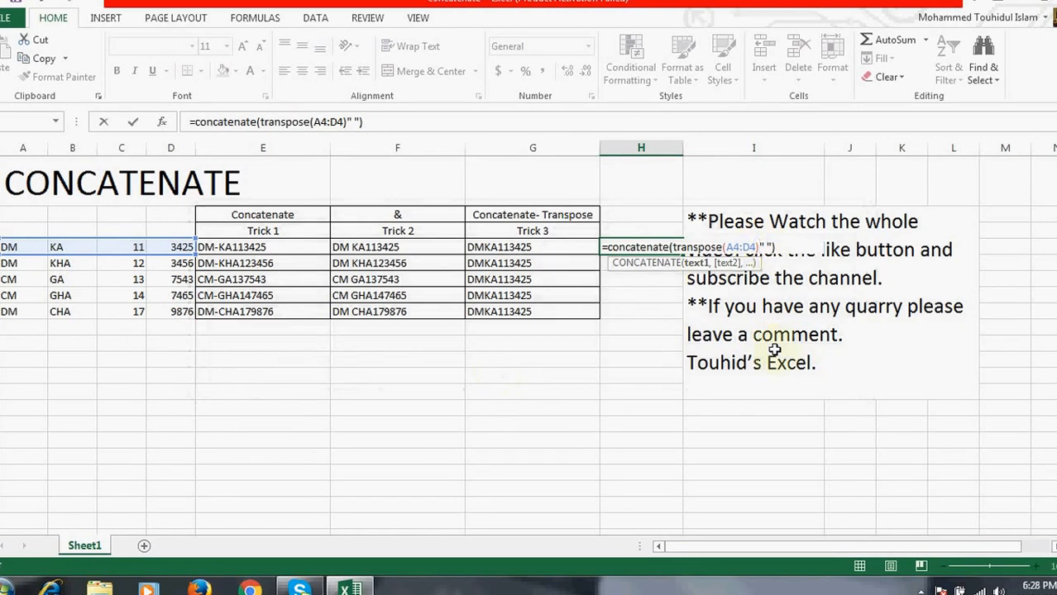
Step: Insert & before the quoted space in H4's formula and evaluate the transpose(A4:D4)&" " argument into its array of values
{"action": "type", "text": "&"}
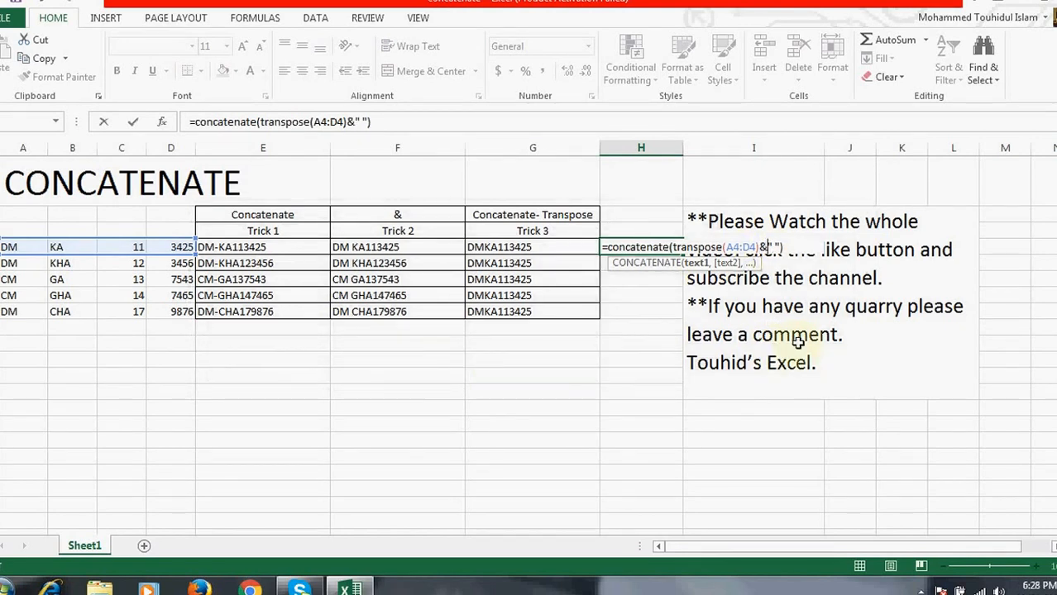
{"action": "key", "text": "Right"}
{"action": "key", "text": "shift+Left"}
{"action": "key", "text": "shift+Left"}
{"action": "key", "text": "shift+Left"}
{"action": "key", "text": "shift+Left"}
{"action": "key", "text": "shift+Left"}
{"action": "key", "text": "shift+Left"}
{"action": "key", "text": "shift+Left"}
{"action": "key", "text": "shift+Left"}
{"action": "key", "text": "shift+Left"}
{"action": "key", "text": "shift+Left"}
{"action": "key", "text": "shift+Left"}
{"action": "key", "text": "shift+Left"}
{"action": "key", "text": "shift+Left"}
{"action": "key", "text": "shift+Left"}
{"action": "key", "text": "shift+Left"}
{"action": "key", "text": "shift+Left"}
{"action": "key", "text": "shift+Left"}
{"action": "key", "text": "shift+Left"}
{"action": "key", "text": "shift+Left"}
{"action": "key", "text": "shift+Left"}
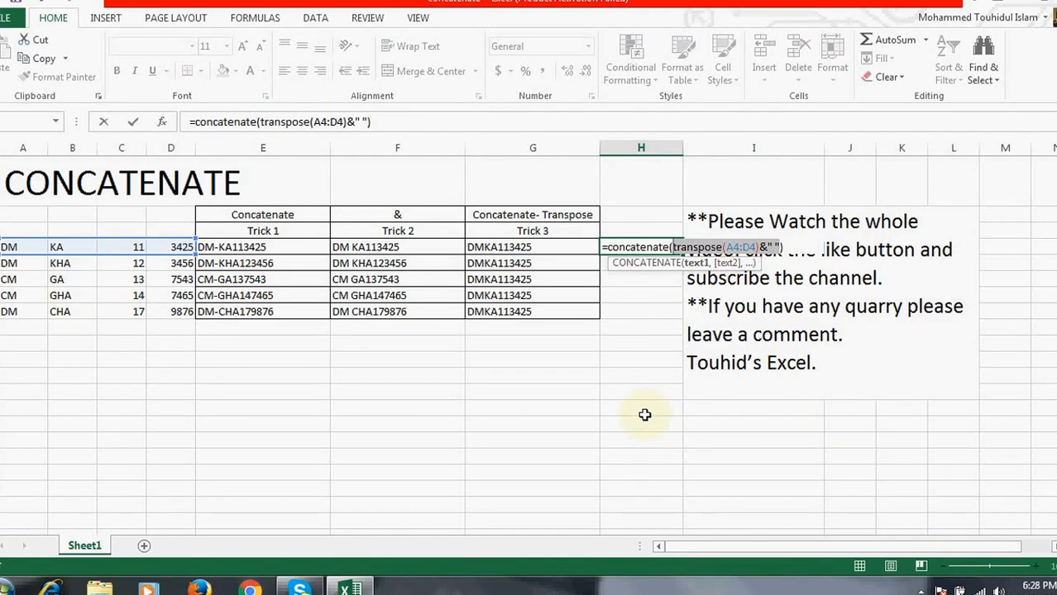
{"action": "key", "text": "F9"}
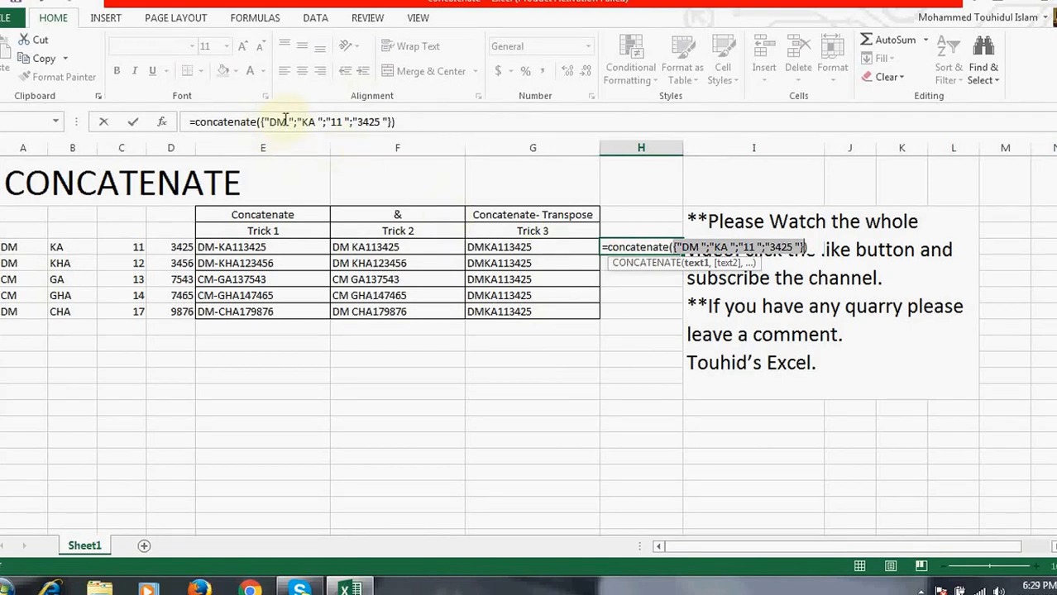
Step: Remove the opening and closing curly braces around the array values in H4's formula
{"action": "left_click", "coordinate": [261, 122]}
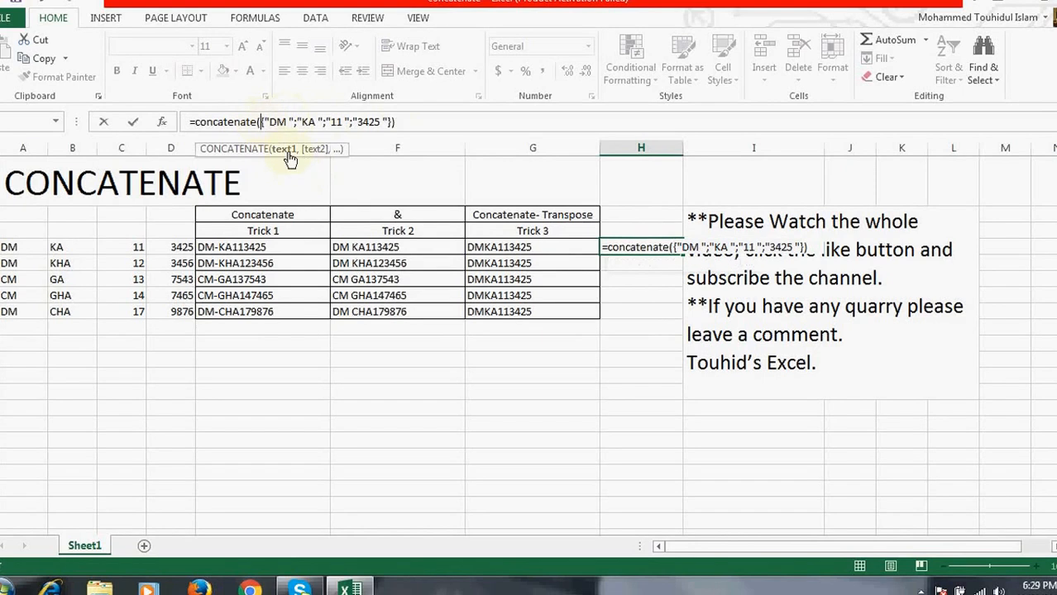
{"action": "key", "text": "BackSpace"}
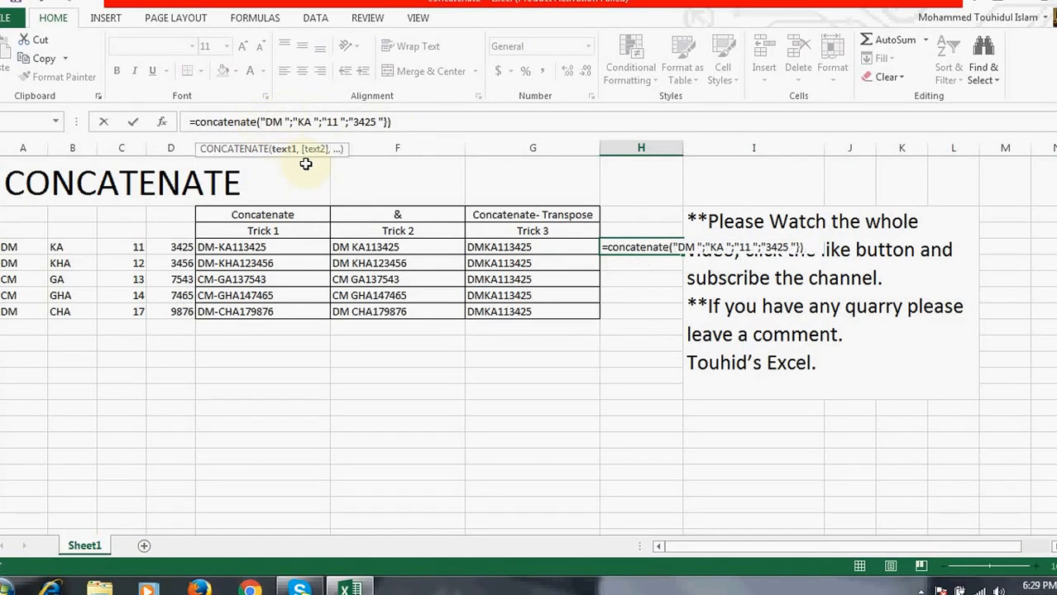
{"action": "key", "text": "ctrl+Right"}
{"action": "key", "text": "ctrl+Right"}
{"action": "key", "text": "ctrl+Right"}
{"action": "key", "text": "ctrl+Right"}
{"action": "key", "text": "ctrl+Right"}
{"action": "key", "text": "ctrl+Right"}
{"action": "key", "text": "BackSpace"}
Step: Replace the semicolons between the values in H4's formula with commas, making it =concatenate("DM ","KA ","11 ","3425 ")
{"action": "key", "text": "Left"}
{"action": "key", "text": "Left"}
{"action": "key", "text": "Left"}
{"action": "key", "text": "Left"}
{"action": "key", "text": "Left"}
{"action": "key", "text": "Left"}
{"action": "key", "text": "Left"}
{"action": "key", "text": "BackSpace"}
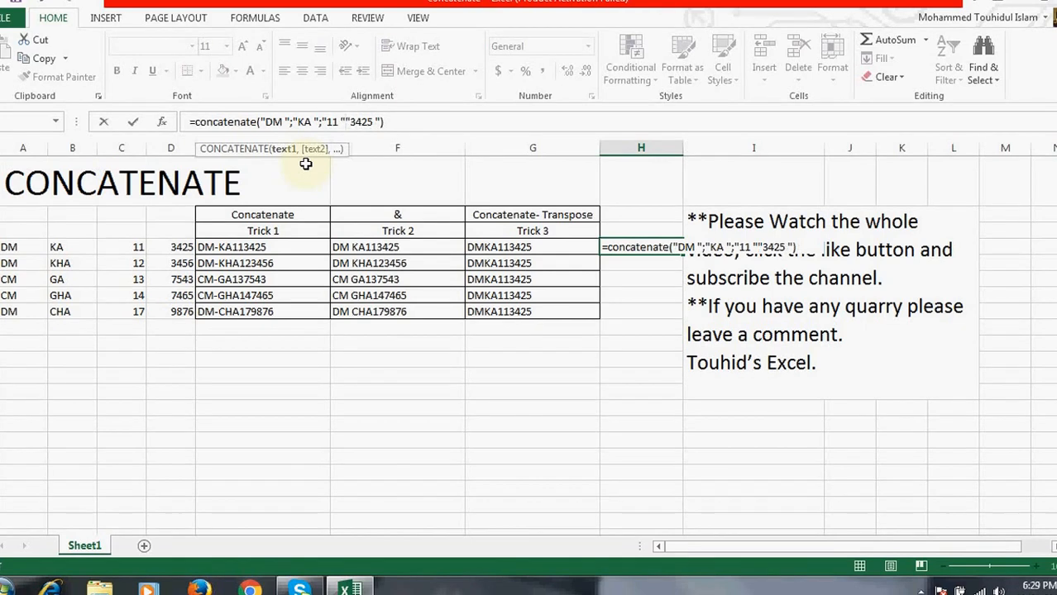
{"action": "type", "text": ","}
{"action": "key", "text": "Left"}
{"action": "key", "text": "Left"}
{"action": "key", "text": "Left"}
{"action": "key", "text": "Left"}
{"action": "key", "text": "Left"}
{"action": "key", "text": "Left"}
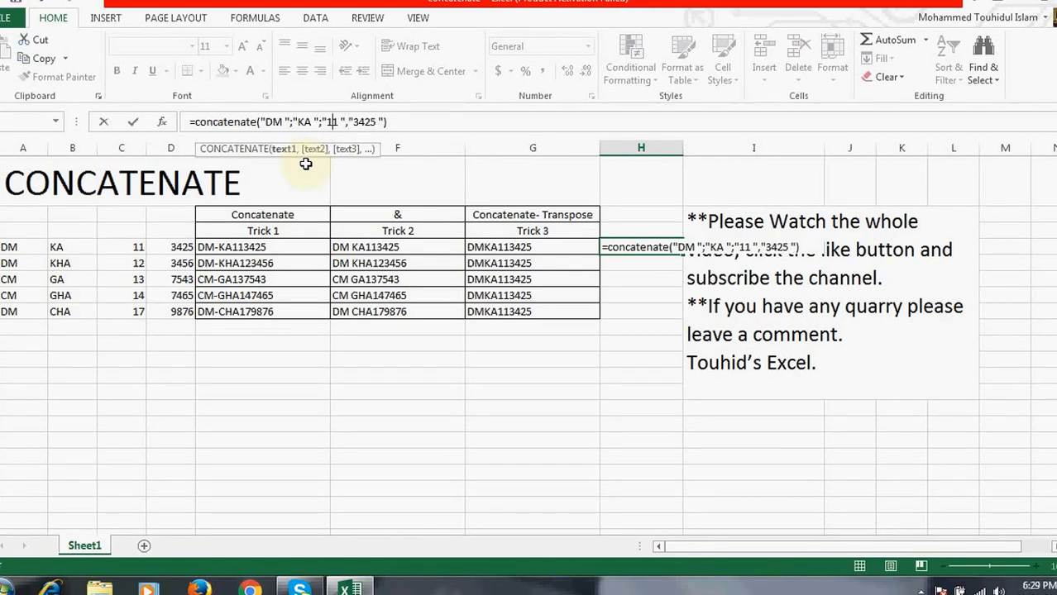
{"action": "type", "text": ","}
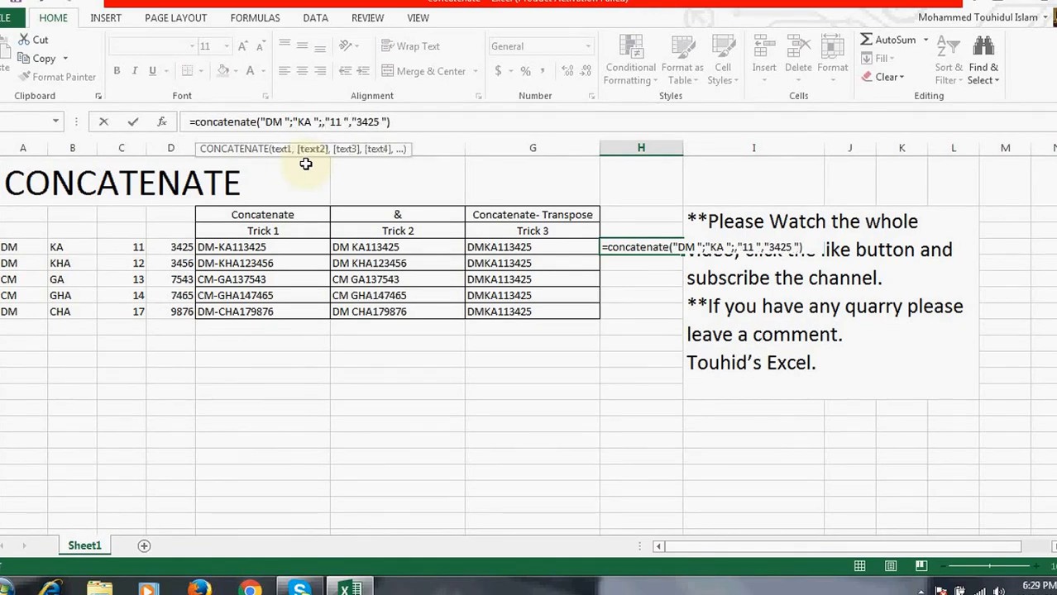
{"action": "key", "text": "Left"}
{"action": "key", "text": "BackSpace"}
{"action": "key", "text": "Left"}
{"action": "key", "text": "Left"}
{"action": "key", "text": "Left"}
{"action": "key", "text": "Left"}
{"action": "key", "text": "Left"}
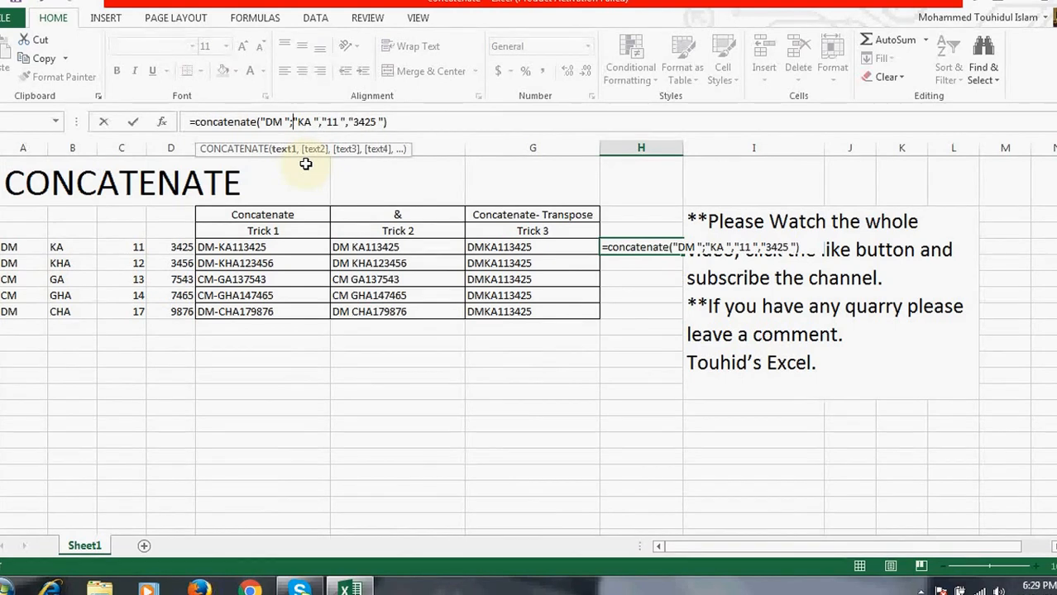
{"action": "key", "text": "BackSpace"}
{"action": "type", "text": ","}
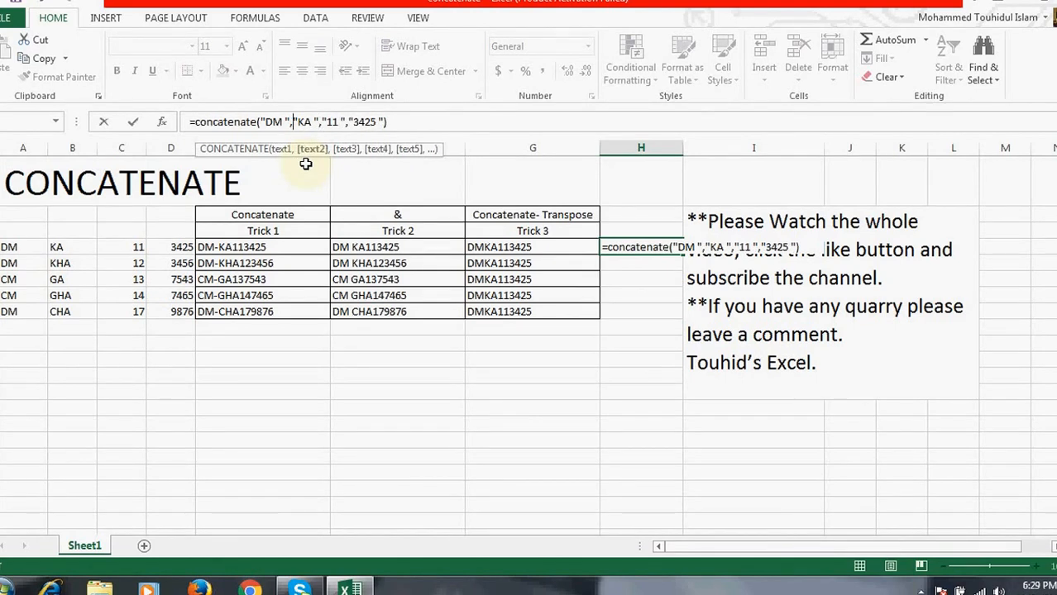
Step: Commit the edited CONCATENATE formula in H4 and fill it down through H8
{"action": "key", "text": "Return"}
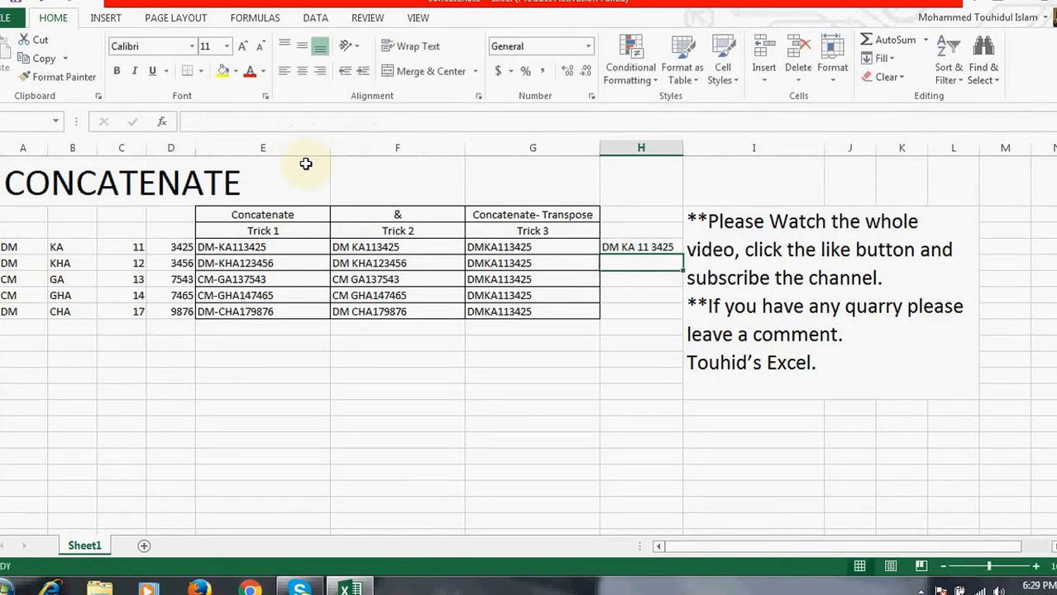
{"action": "left_click", "coordinate": [619, 245]}
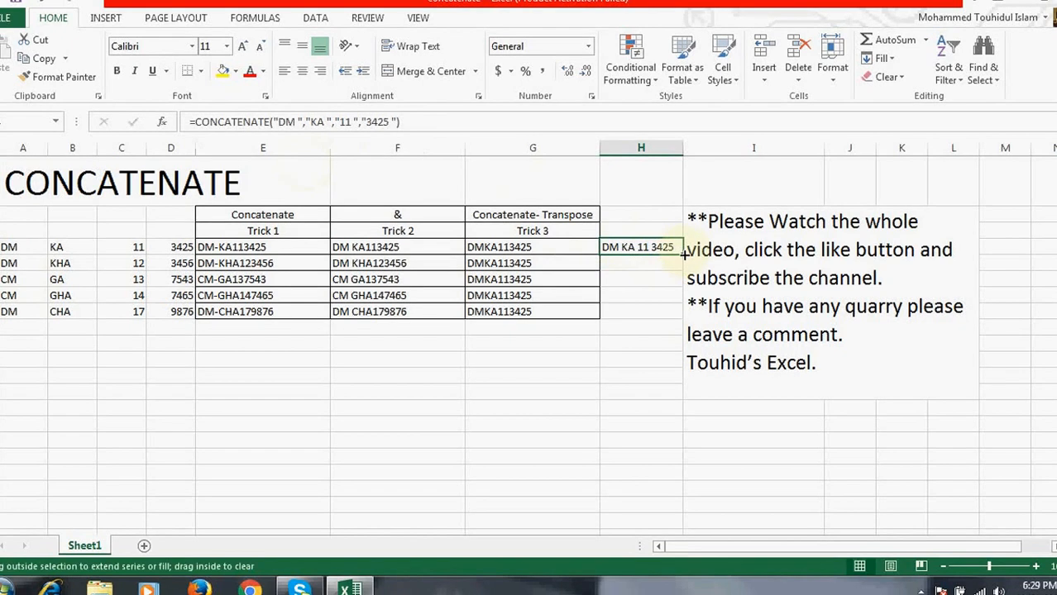
{"action": "left_click_drag", "start_coordinate": [684, 255], "coordinate": [680, 318]}
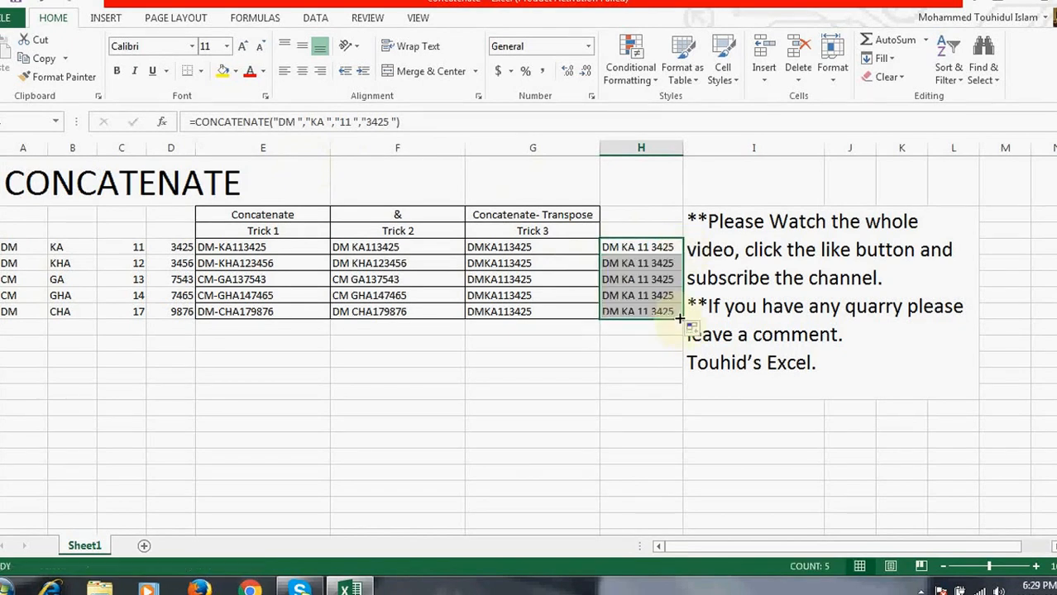
Step: Inspect the filled formula in H5 and compare it with the Trick 1 and Trick 2 columns
{"action": "left_click", "coordinate": [639, 263]}
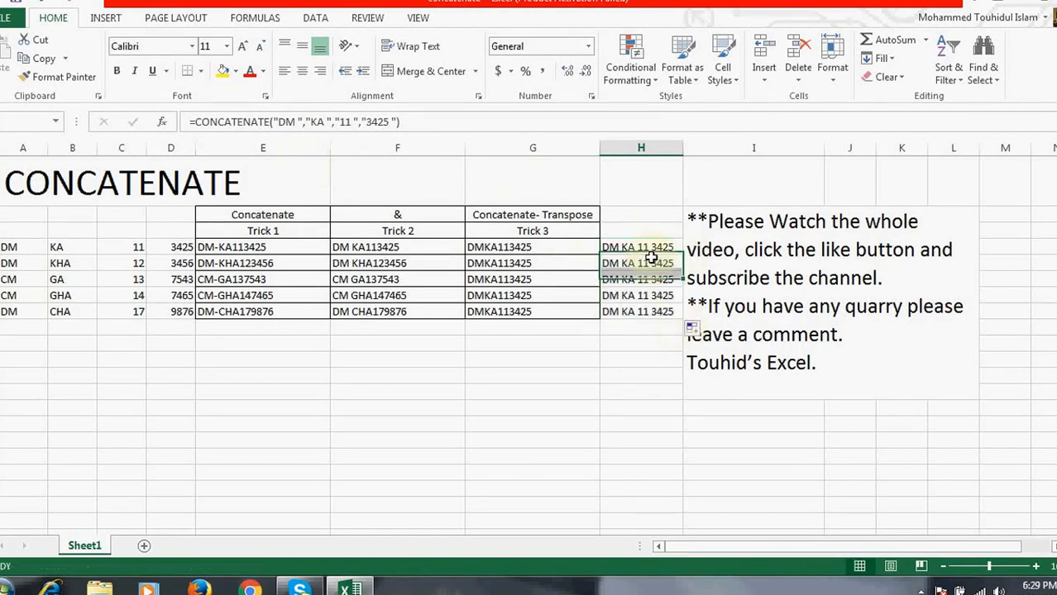
{"action": "left_click", "coordinate": [366, 121]}
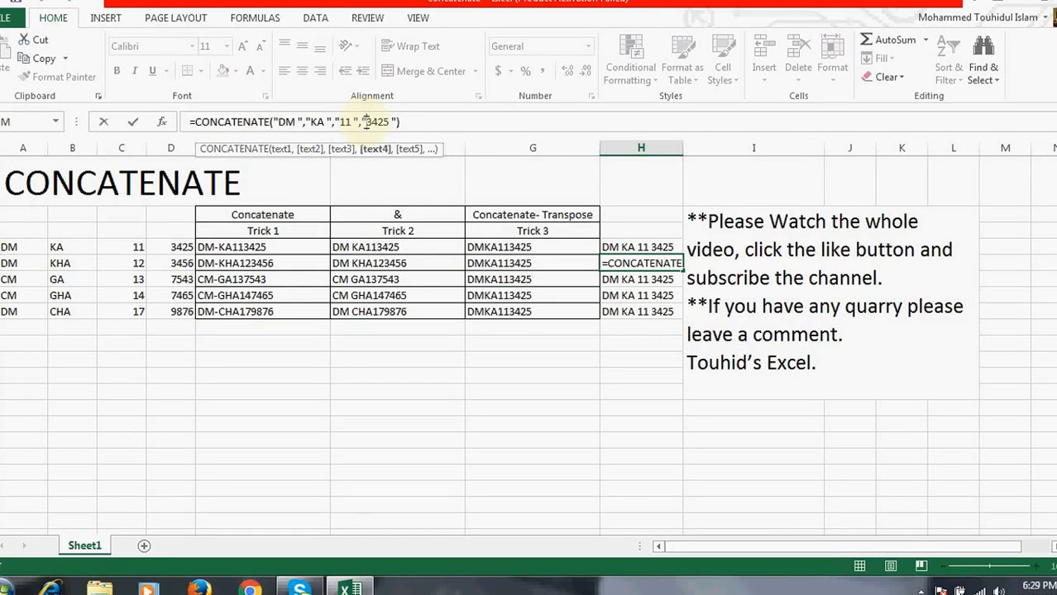
{"action": "left_click", "coordinate": [519, 411]}
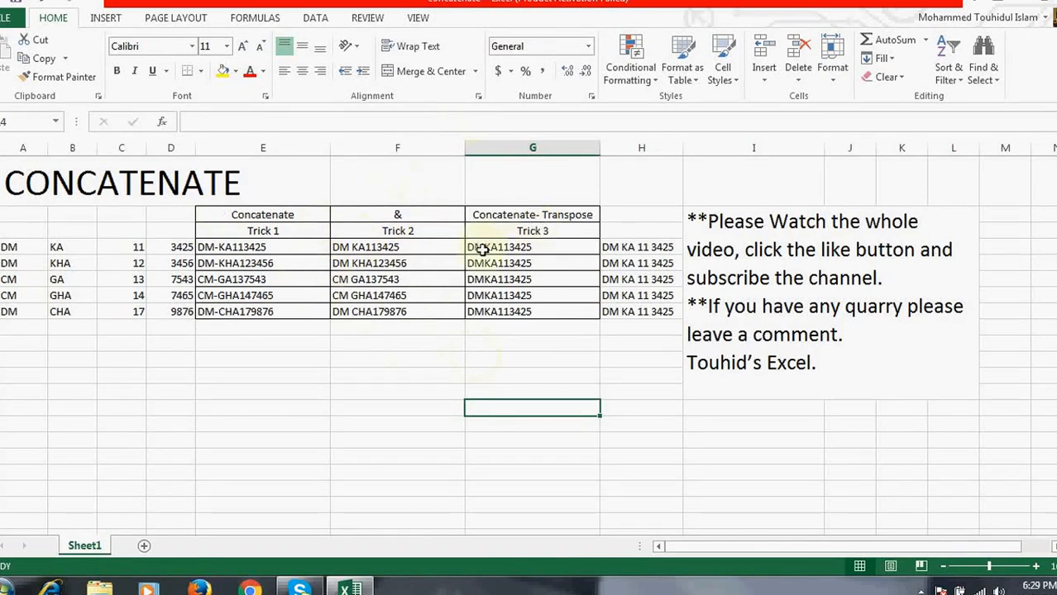
{"action": "left_click", "coordinate": [389, 263]}
{"action": "left_click", "coordinate": [299, 231]}
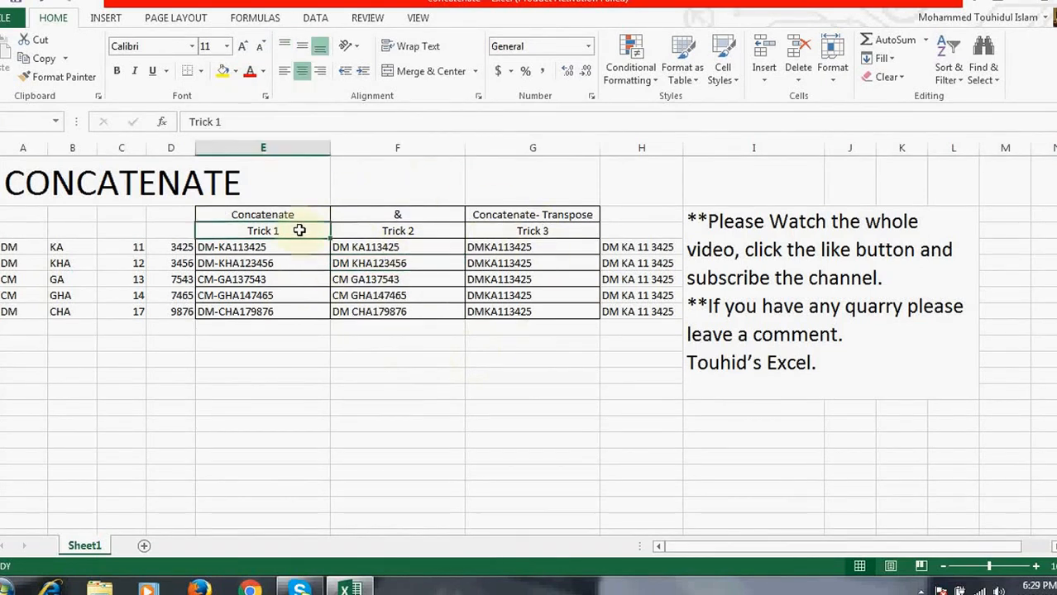
{"action": "left_click", "coordinate": [347, 231]}
{"action": "left_click", "coordinate": [248, 279]}
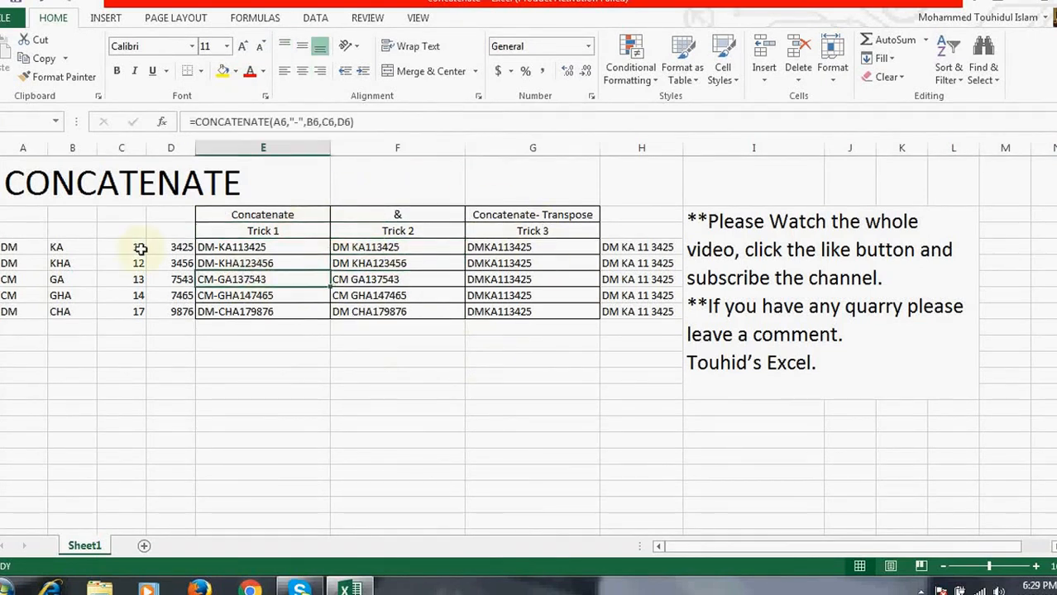
Step: Change the value in C4 to 90 to test which joined results update
{"action": "left_click", "coordinate": [141, 248]}
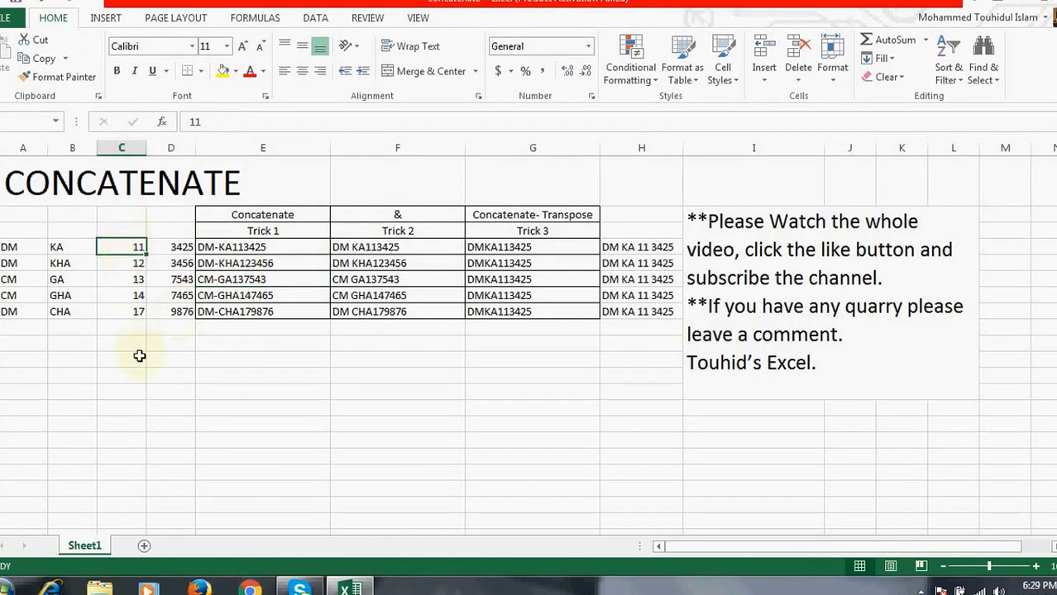
{"action": "type", "text": "90"}
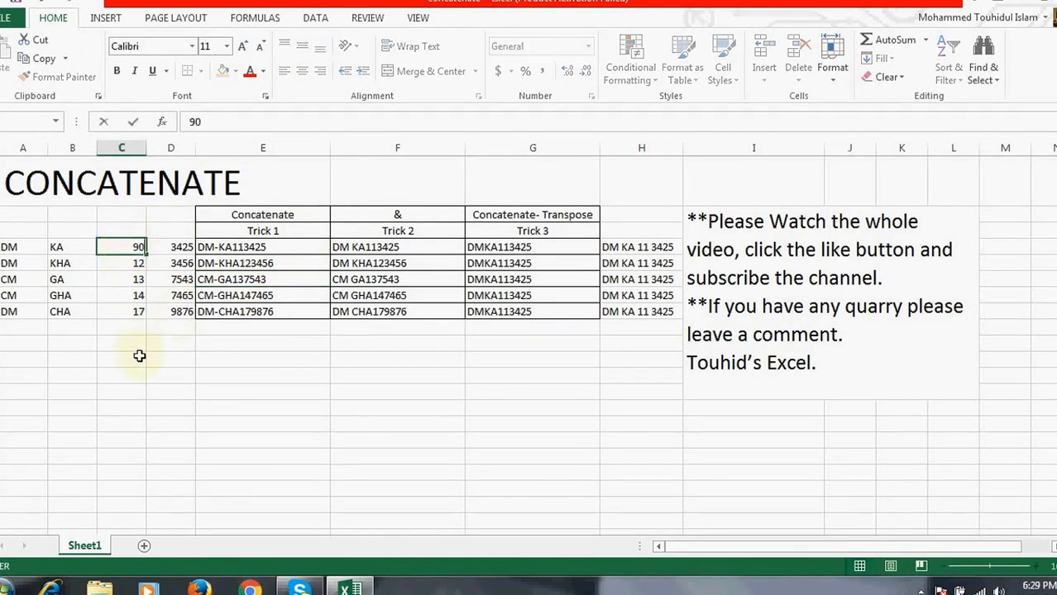
{"action": "key", "text": "Return"}
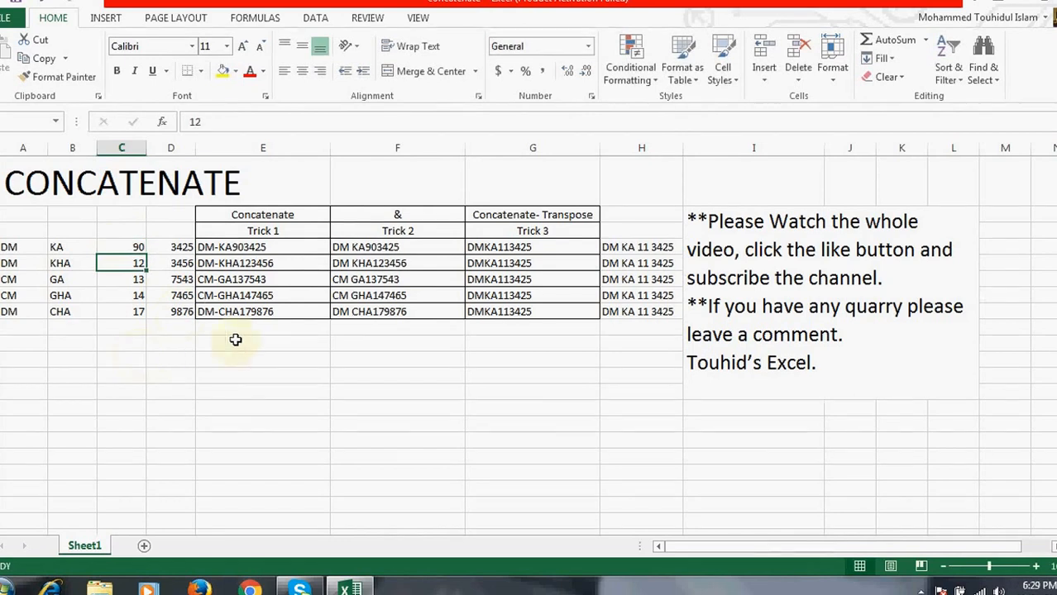
Step: Compare the formulas and results in E4, F4, G4 and H4 against the changed source value in C4
{"action": "left_click", "coordinate": [248, 245]}
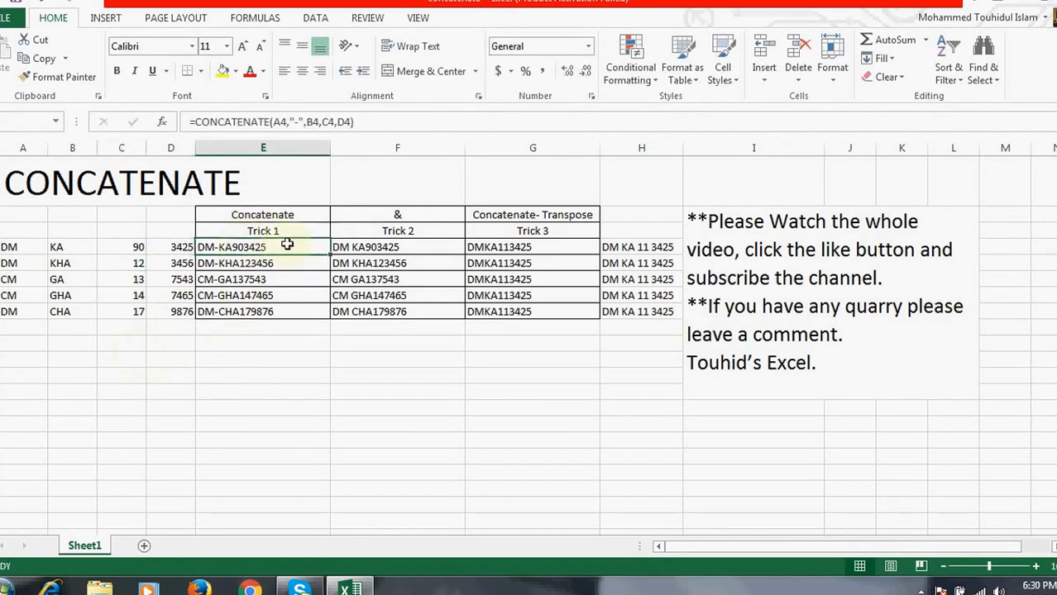
{"action": "left_click", "coordinate": [348, 250]}
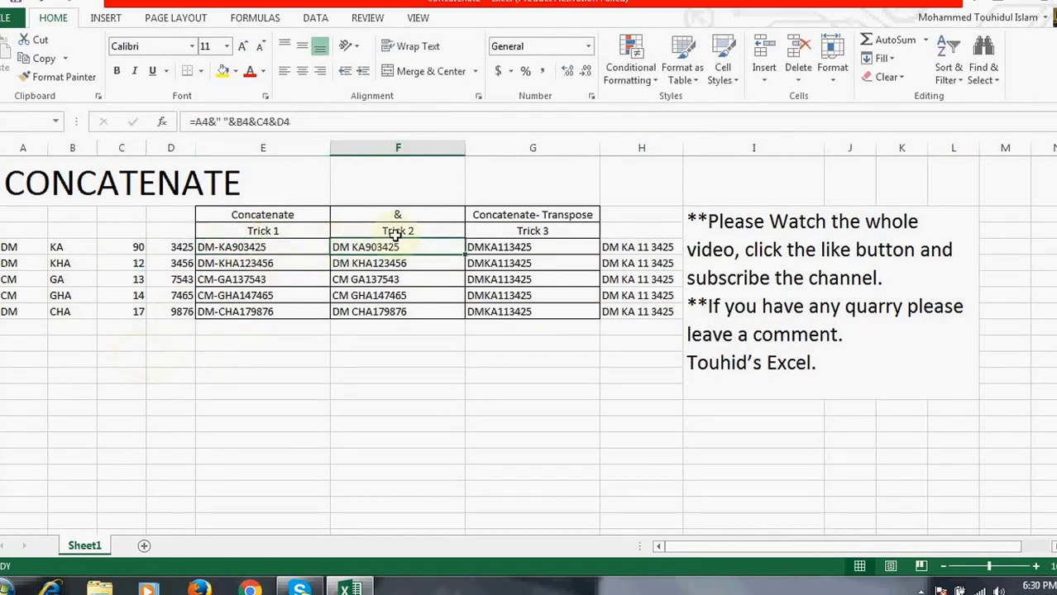
{"action": "left_click", "coordinate": [499, 249]}
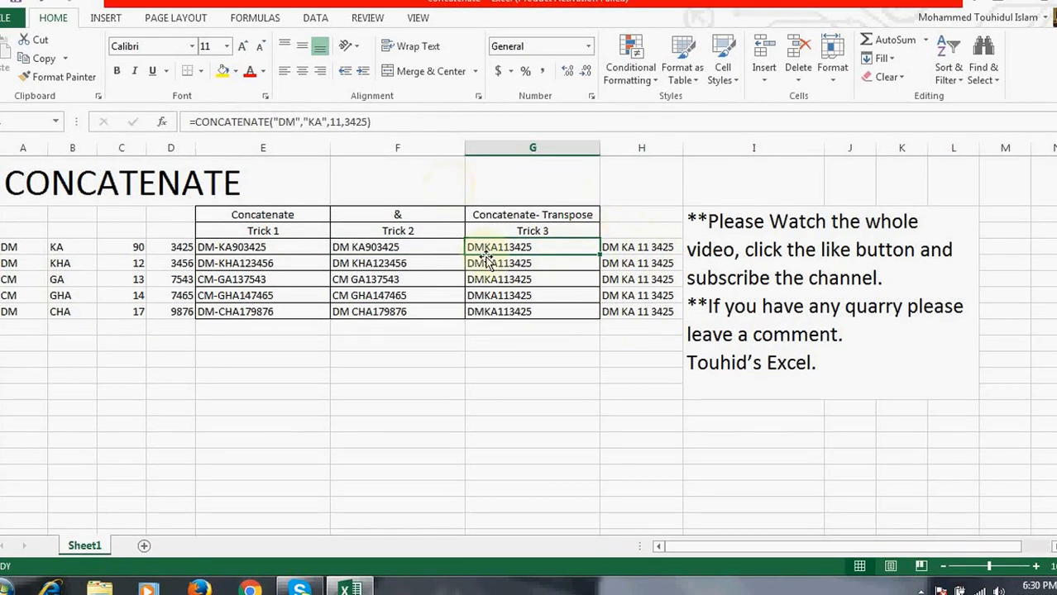
{"action": "left_click", "coordinate": [621, 251]}
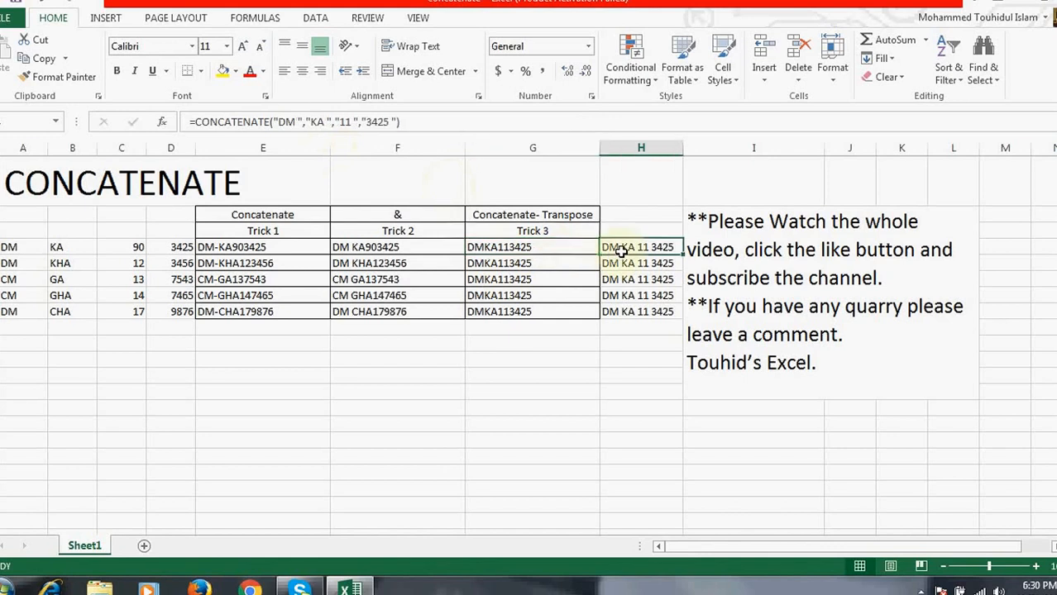
{"action": "left_click", "coordinate": [353, 121]}
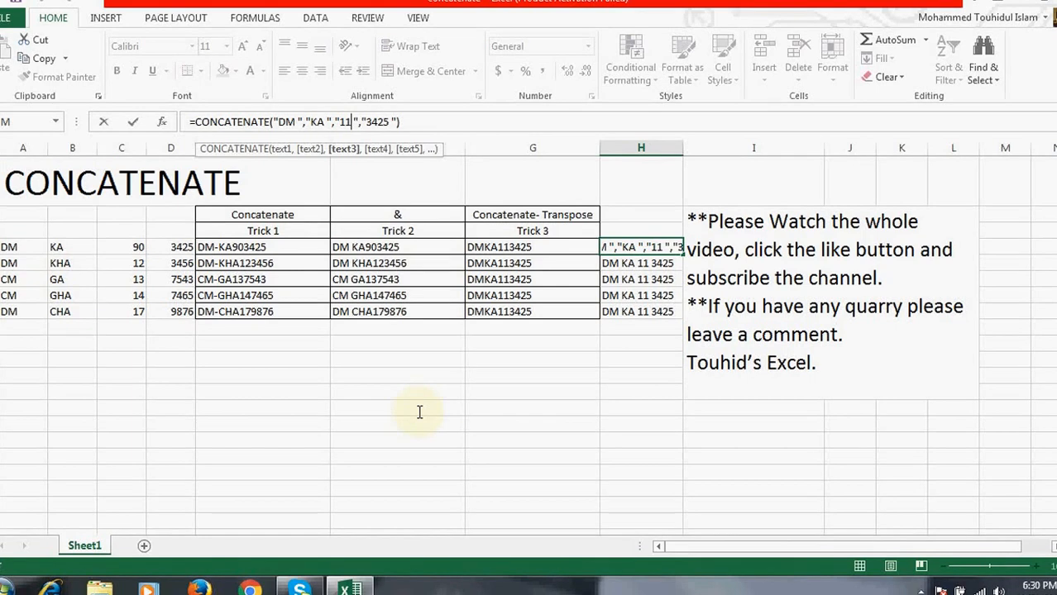
{"action": "left_click", "coordinate": [283, 245]}
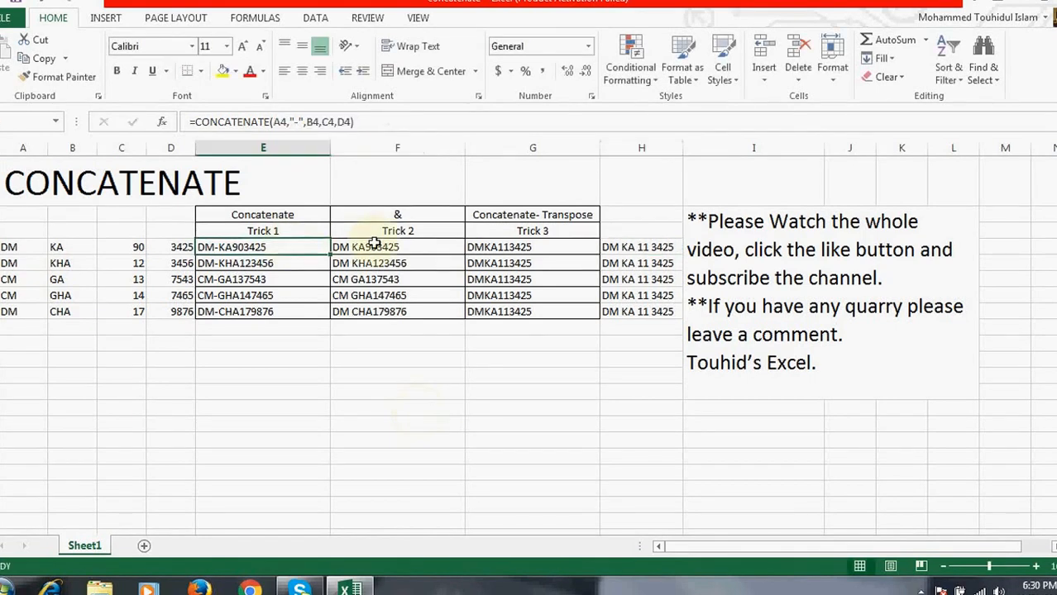
{"action": "left_click", "coordinate": [374, 244]}
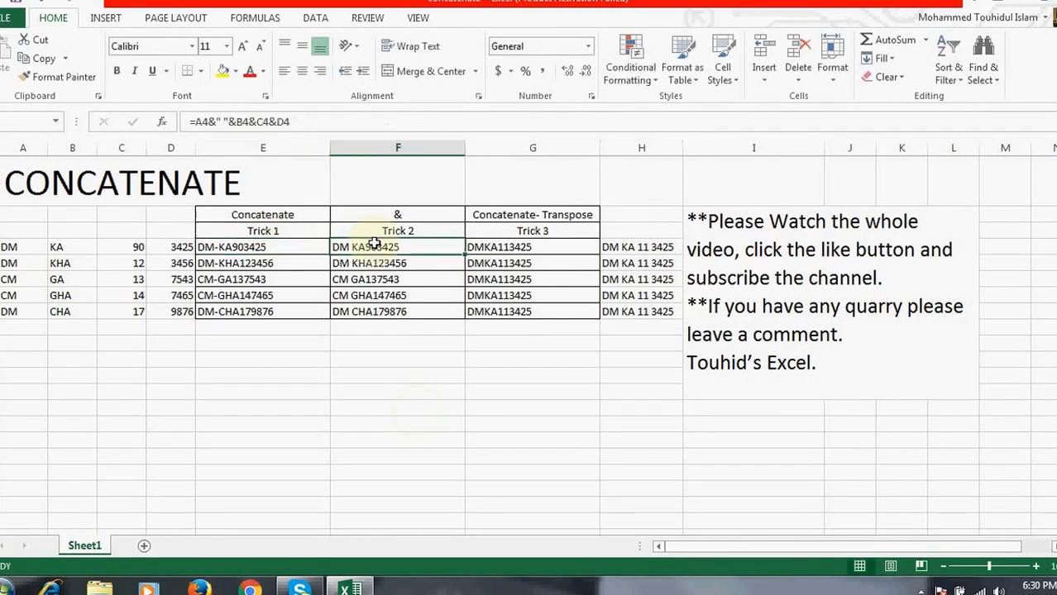
Step: Compare the source value in C4 with the formulas in H5, G4 and the last Trick 3 row
{"action": "left_click", "coordinate": [131, 248]}
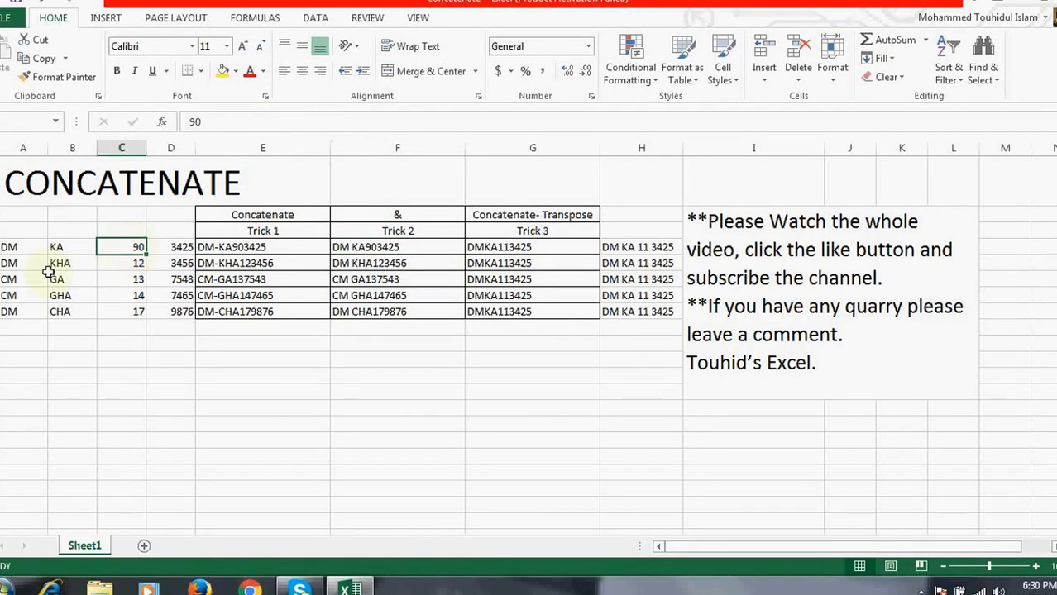
{"action": "left_click", "coordinate": [482, 371]}
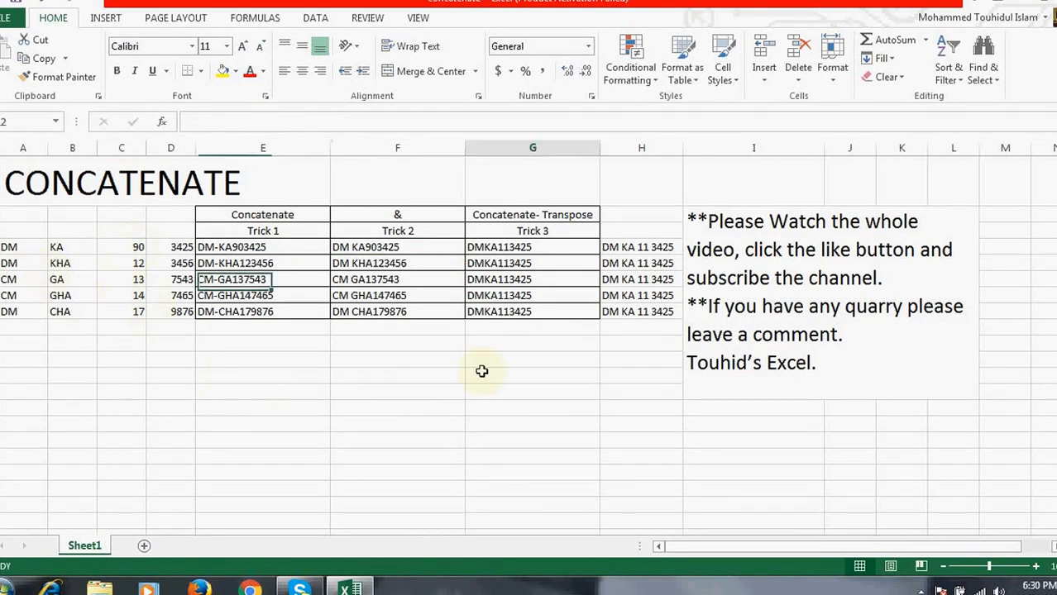
{"action": "left_click", "coordinate": [626, 263]}
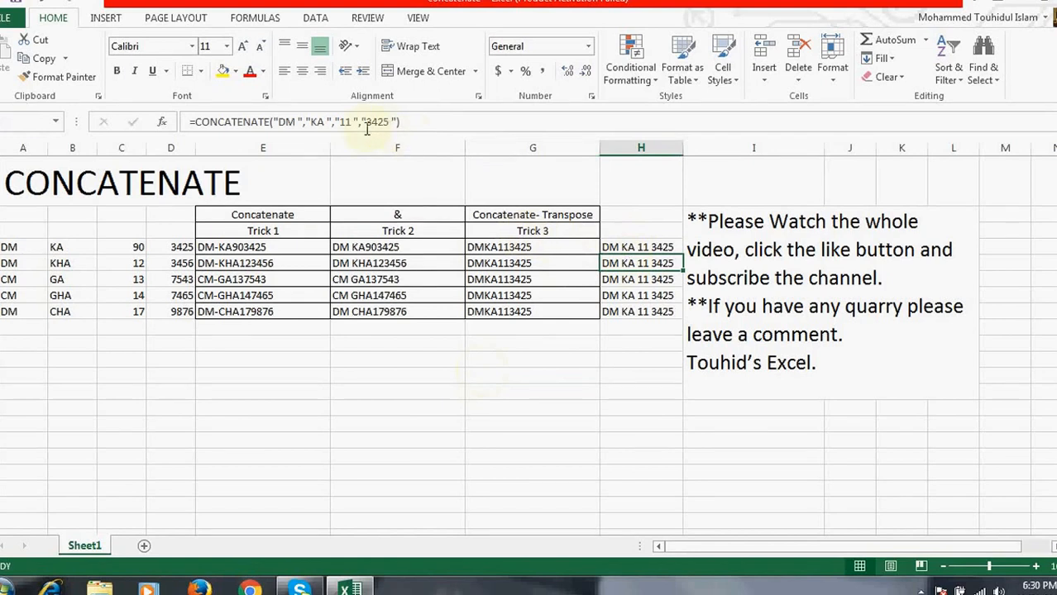
{"action": "left_click", "coordinate": [571, 248]}
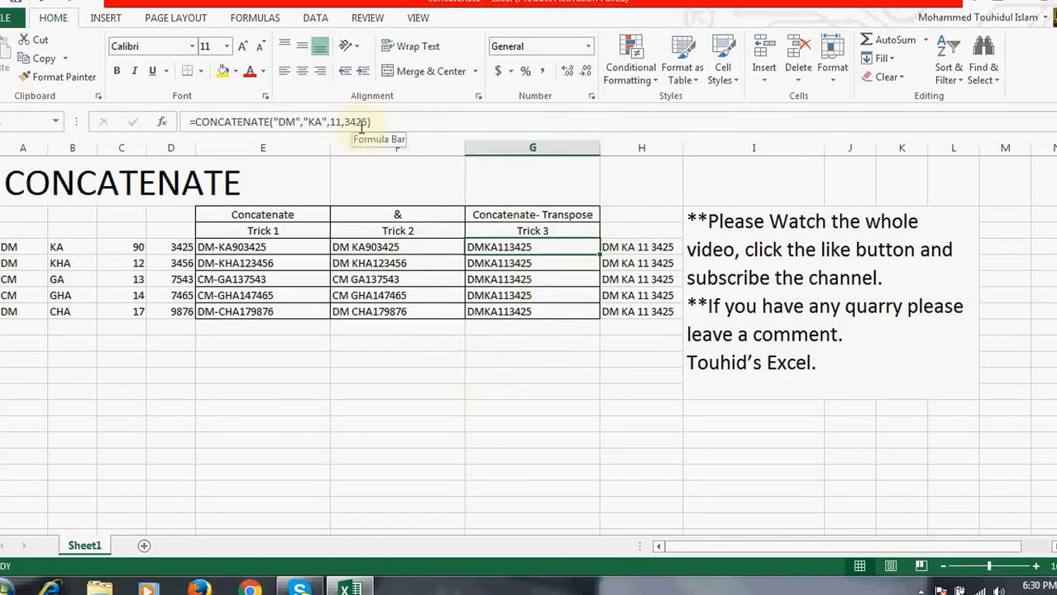
{"action": "left_click", "coordinate": [484, 313]}
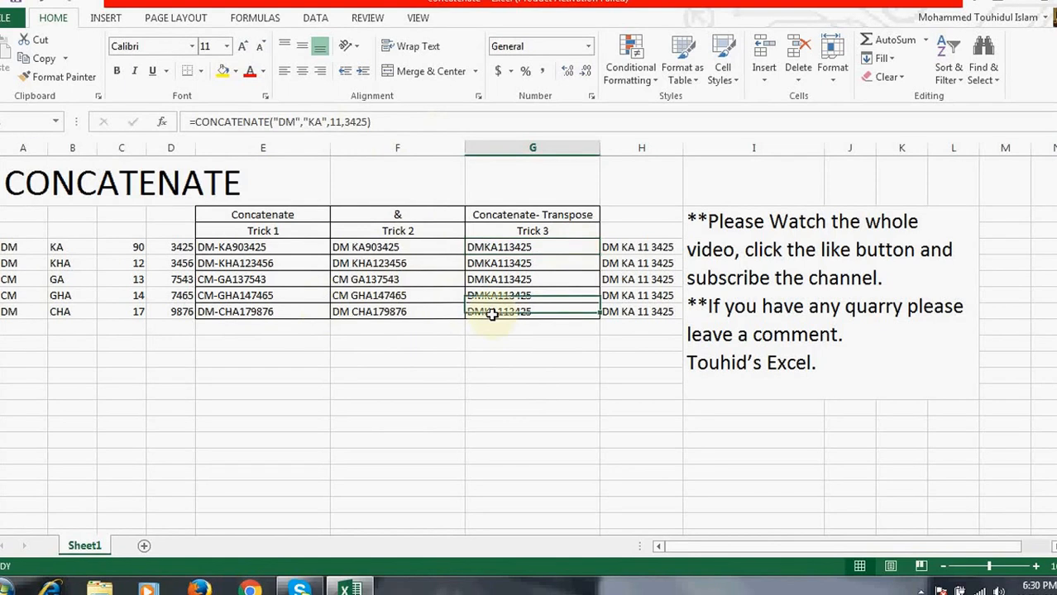
Step: Highlight the horizontal source range A4:D4 to review the values being joined, and deselect it
{"action": "left_click", "coordinate": [29, 249]}
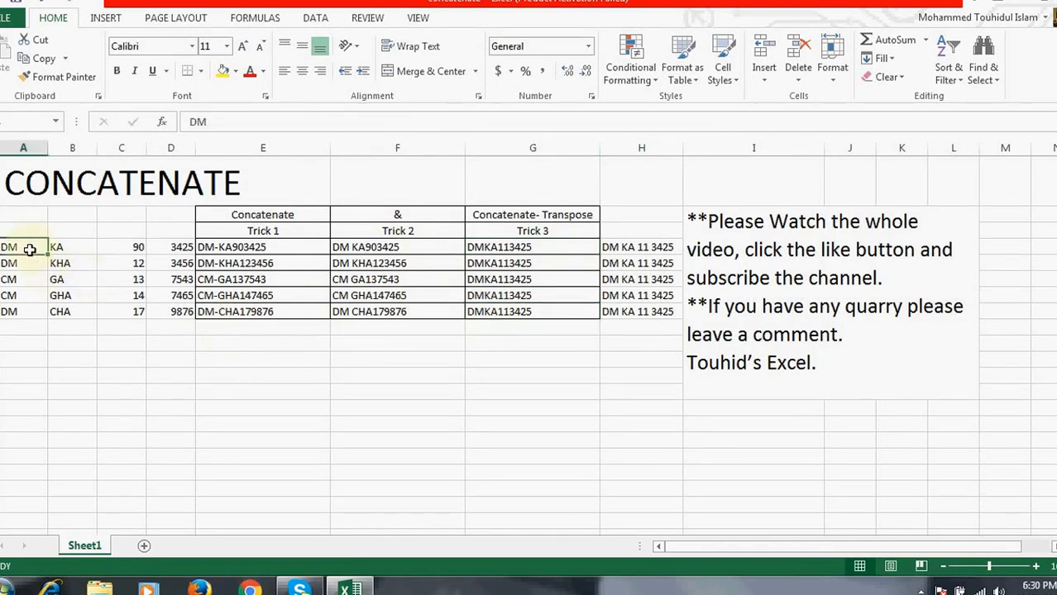
{"action": "key", "text": "shift+Right"}
{"action": "key", "text": "shift+Right"}
{"action": "key", "text": "shift+Right"}
{"action": "key", "text": "shift+Right"}
{"action": "key", "text": "shift+Left"}
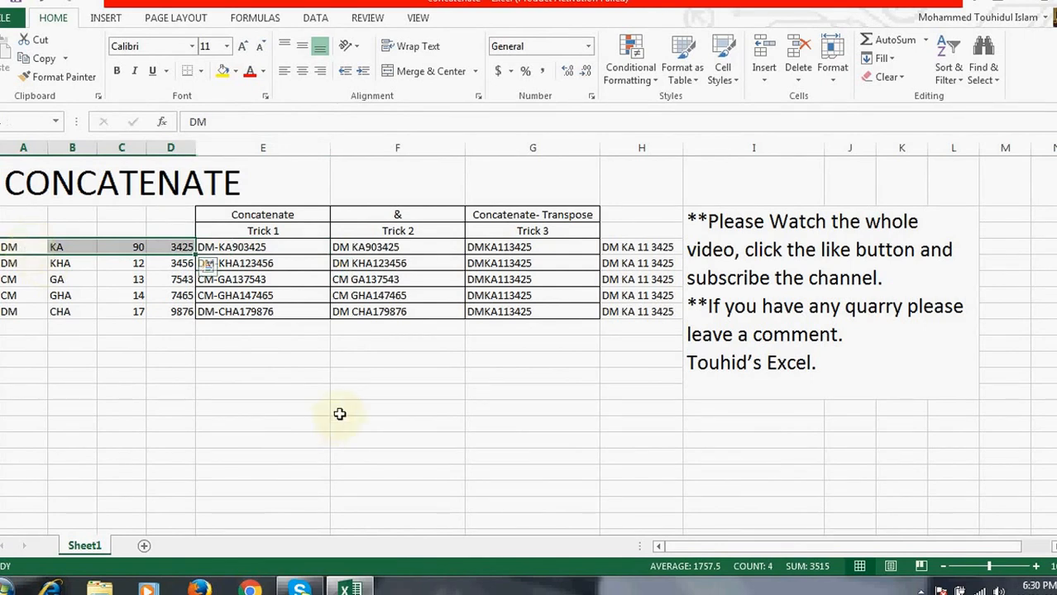
{"action": "left_click", "coordinate": [509, 394]}
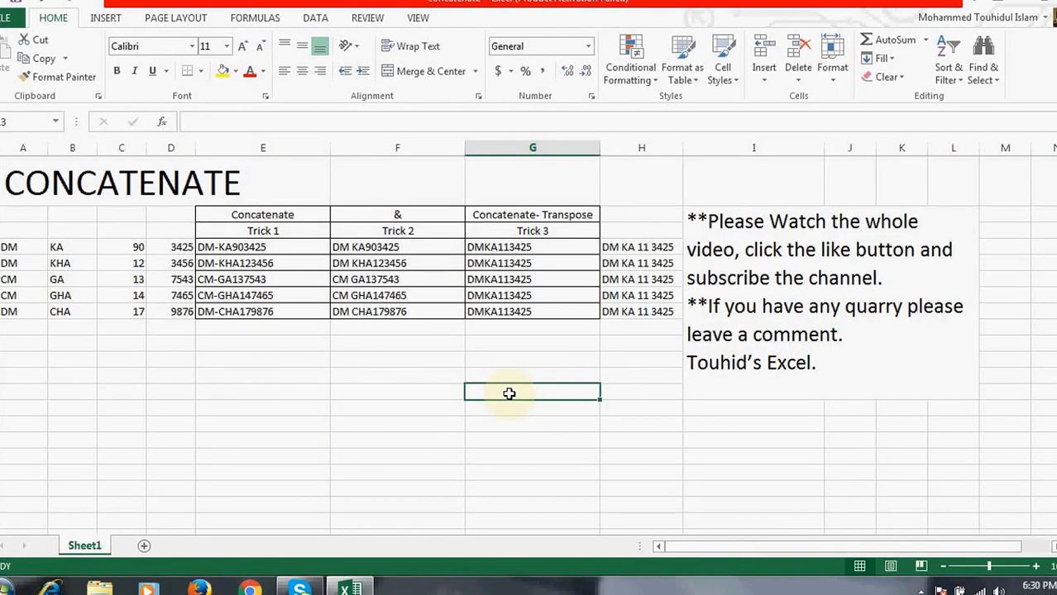
Step: Start a CONCATENATE formula in G10, correcting the mistyped opening parenthesis
{"action": "left_click", "coordinate": [532, 342]}
{"action": "type", "text": "="}
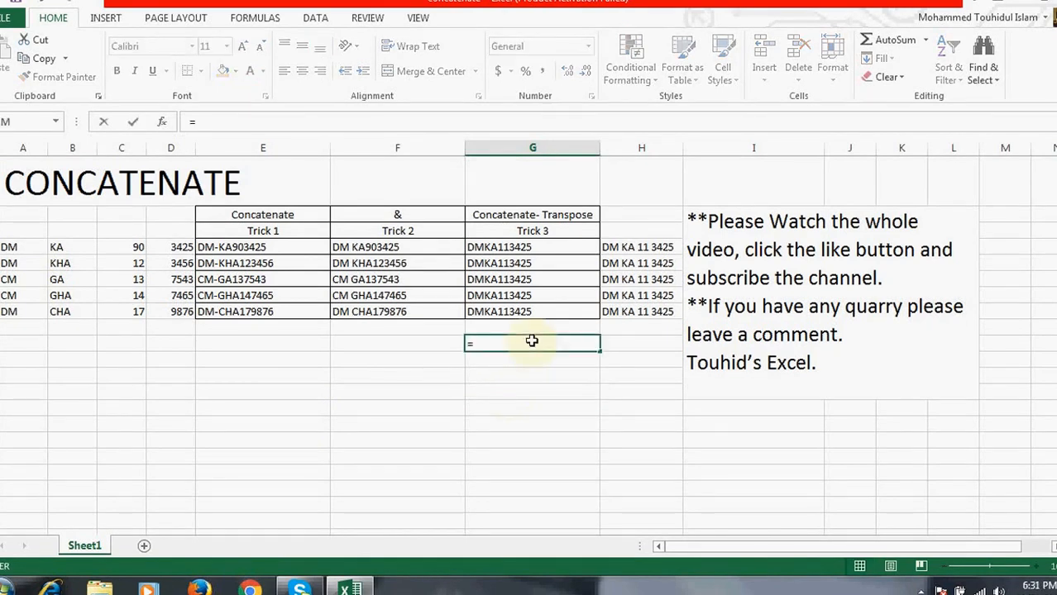
{"action": "type", "text": "conc"}
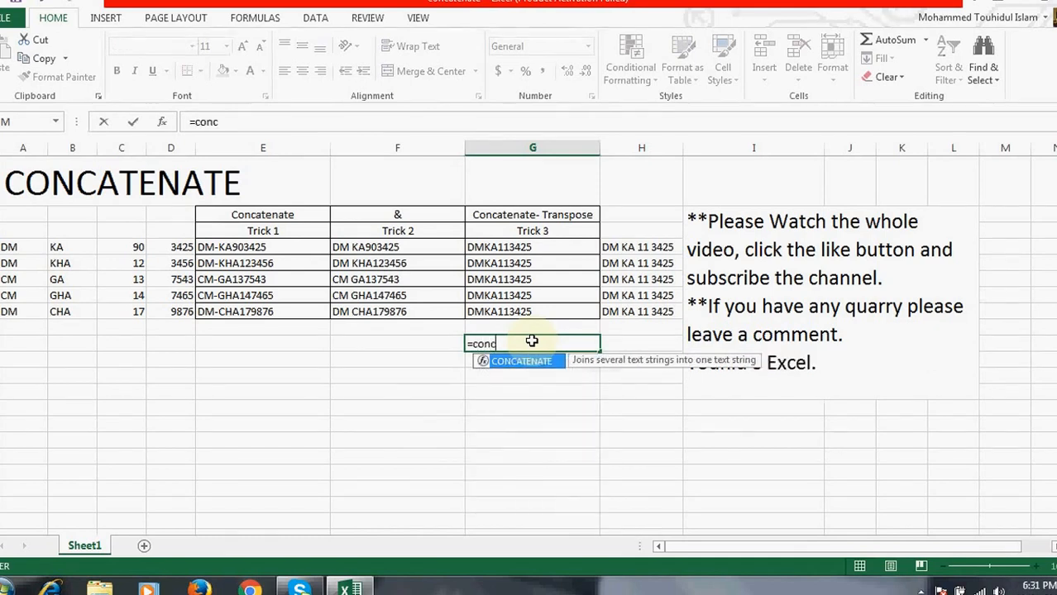
{"action": "type", "text": "atenate"}
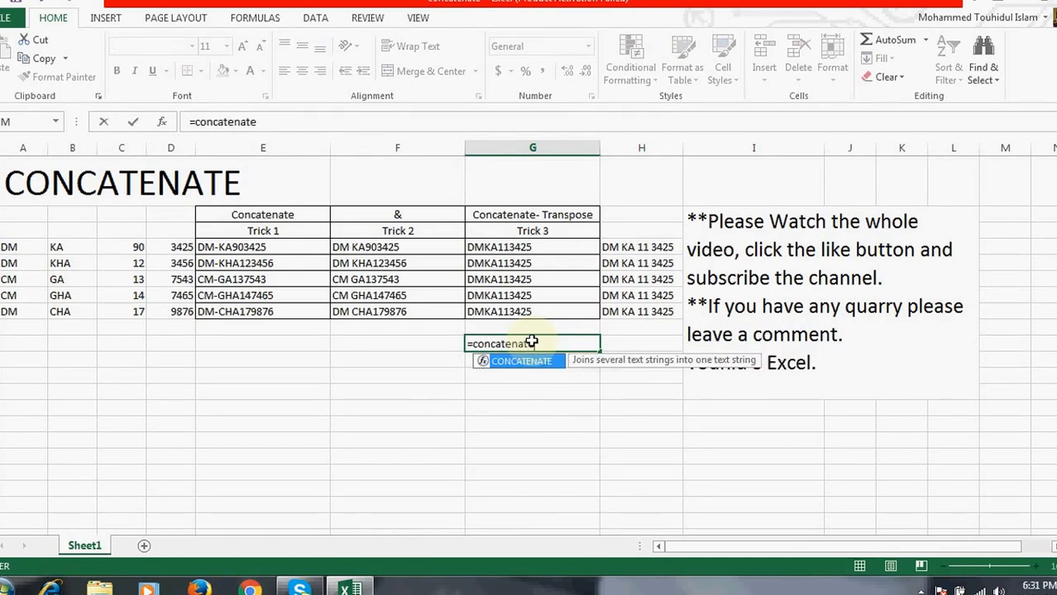
{"action": "type", "text": "9"}
{"action": "key", "text": "Left"}
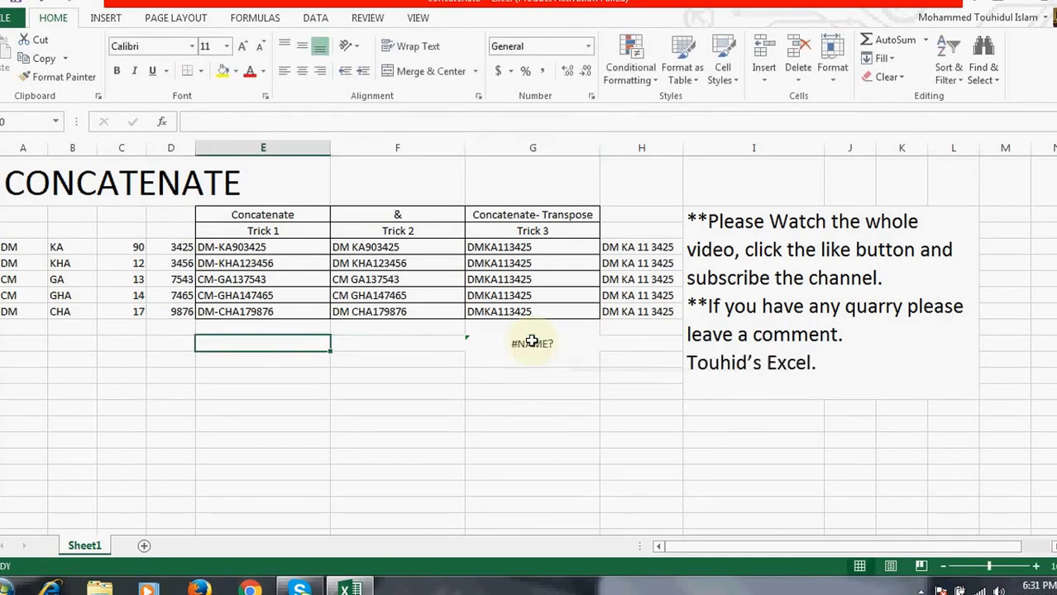
{"action": "key", "text": "Right"}
{"action": "left_click", "coordinate": [292, 116]}
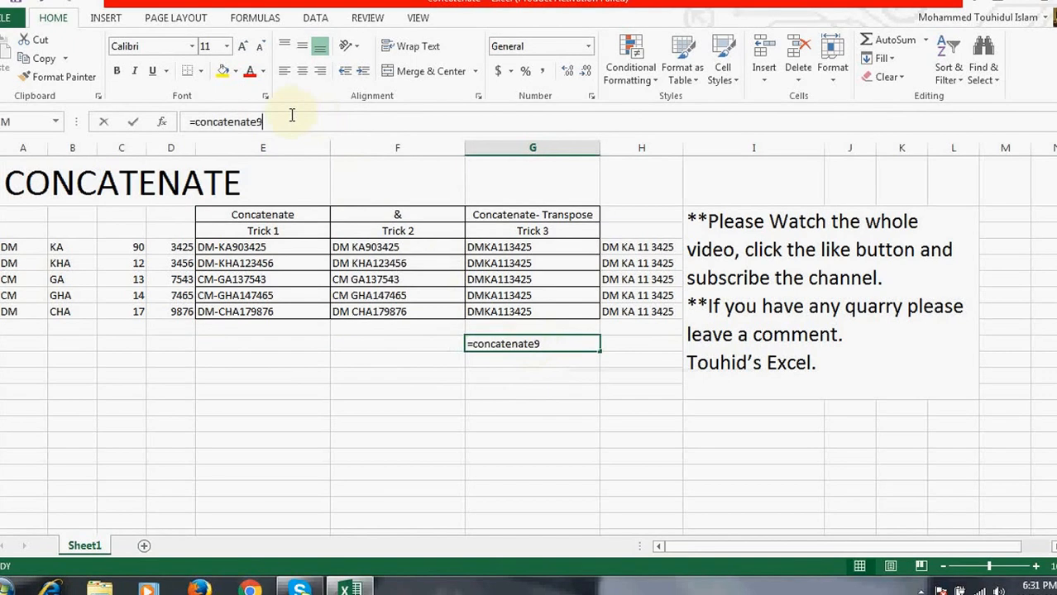
{"action": "key", "text": "BackSpace"}
{"action": "type", "text": "("}
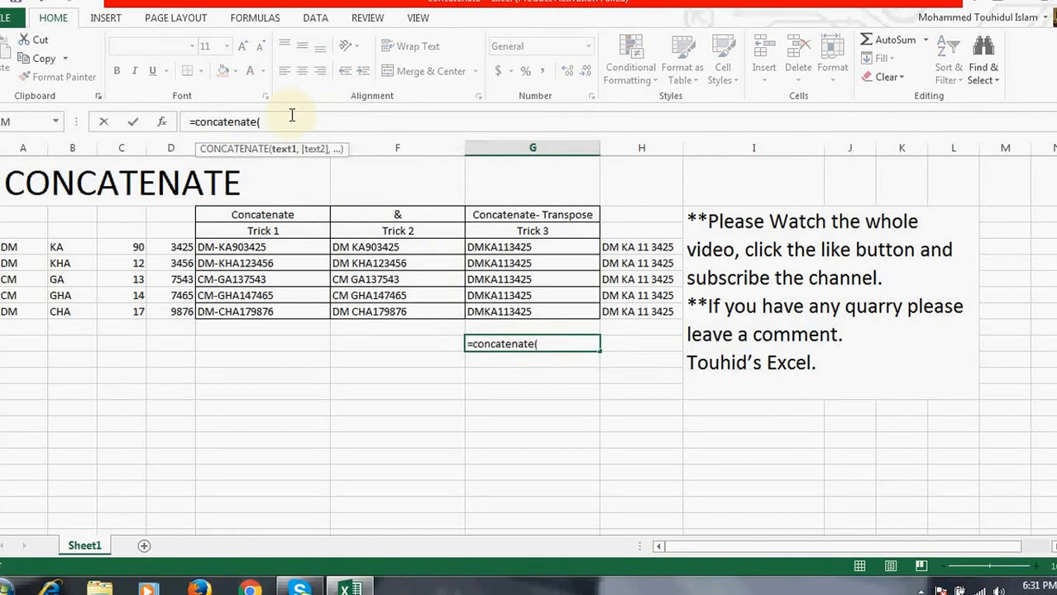
Step: Add TRANSPOSE(B4:B8)&"-" as the CONCATENATE argument in G10 and close the formula
{"action": "type", "text": "t"}
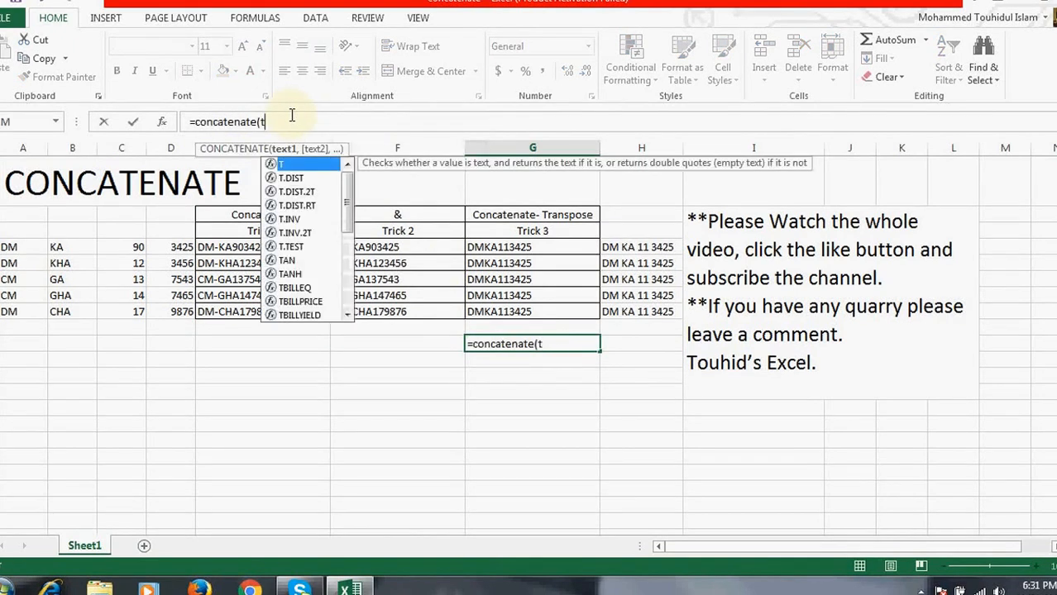
{"action": "type", "text": "ranspose"}
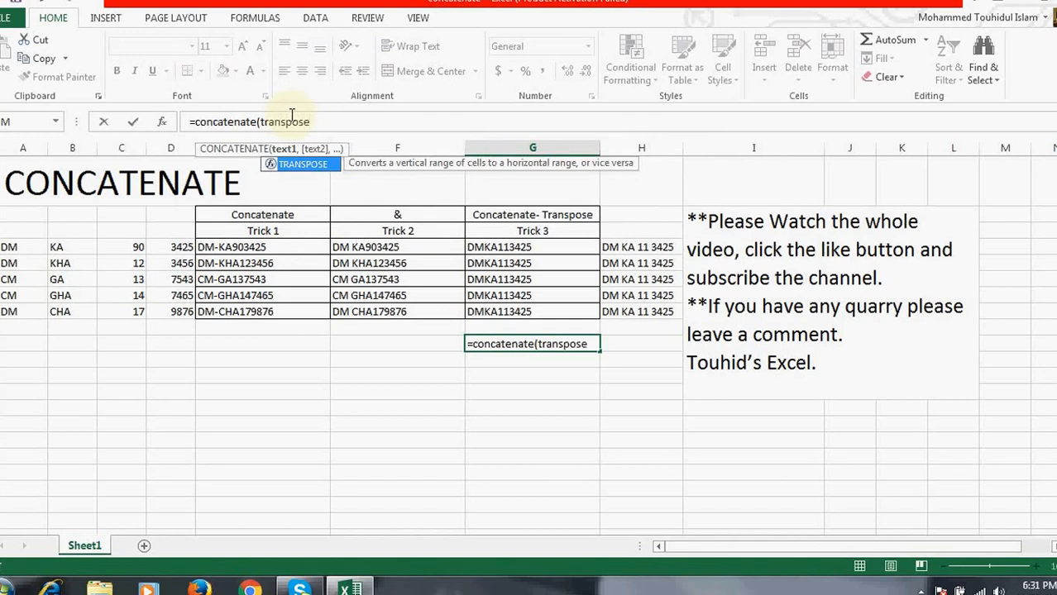
{"action": "type", "text": "("}
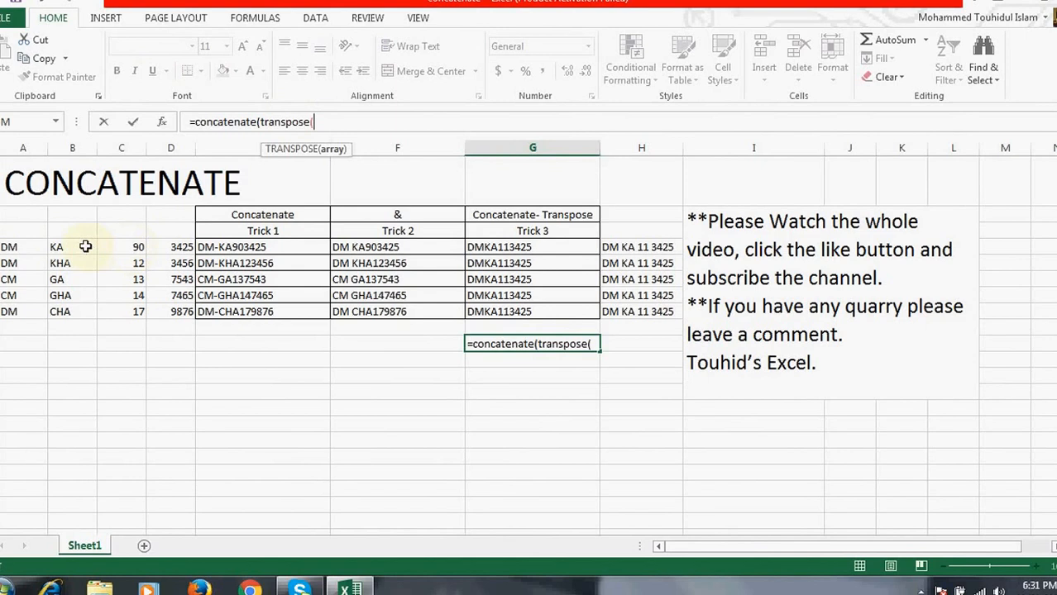
{"action": "left_click_drag", "start_coordinate": [83, 246], "coordinate": [83, 311]}
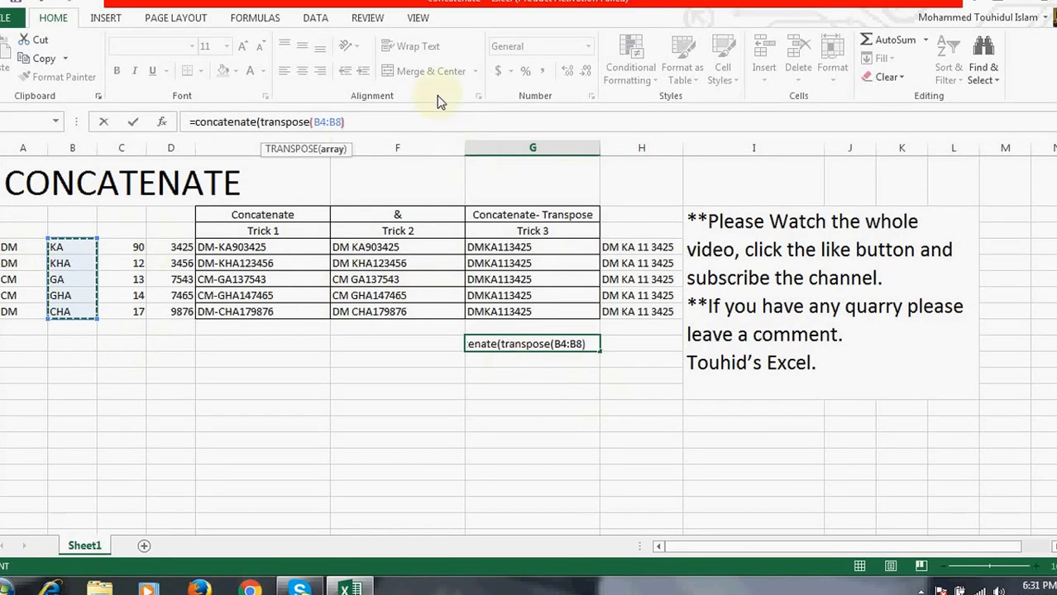
{"action": "type", "text": ")"}
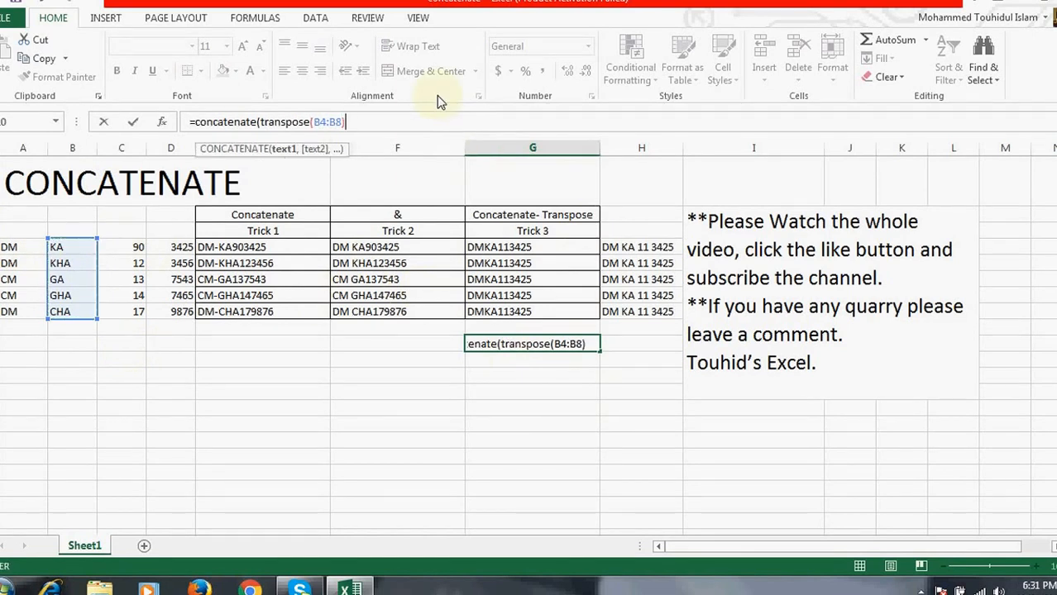
{"action": "type", "text": "&\""}
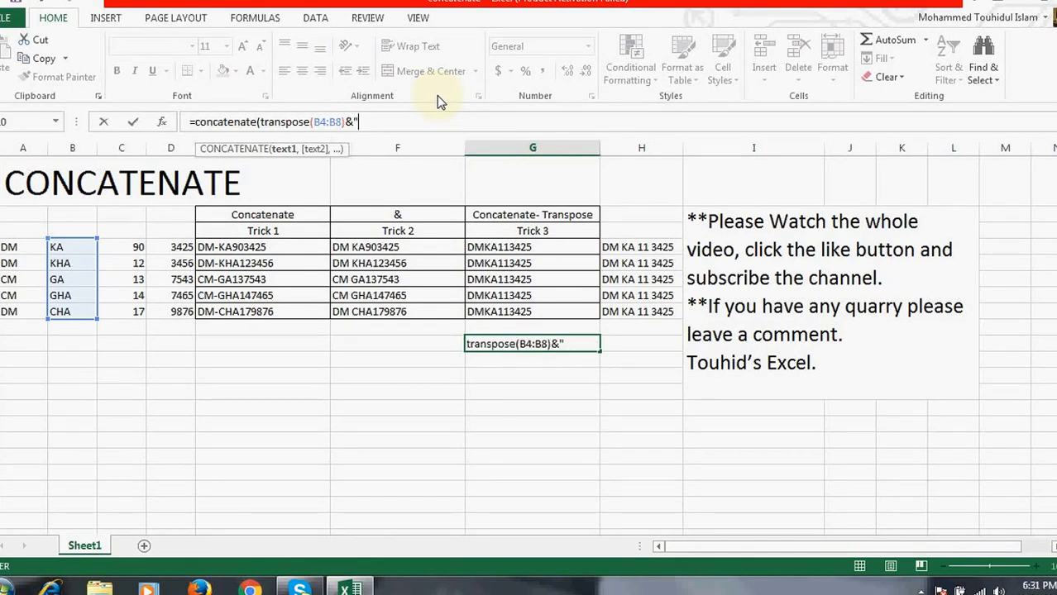
{"action": "type", "text": " -\")"}
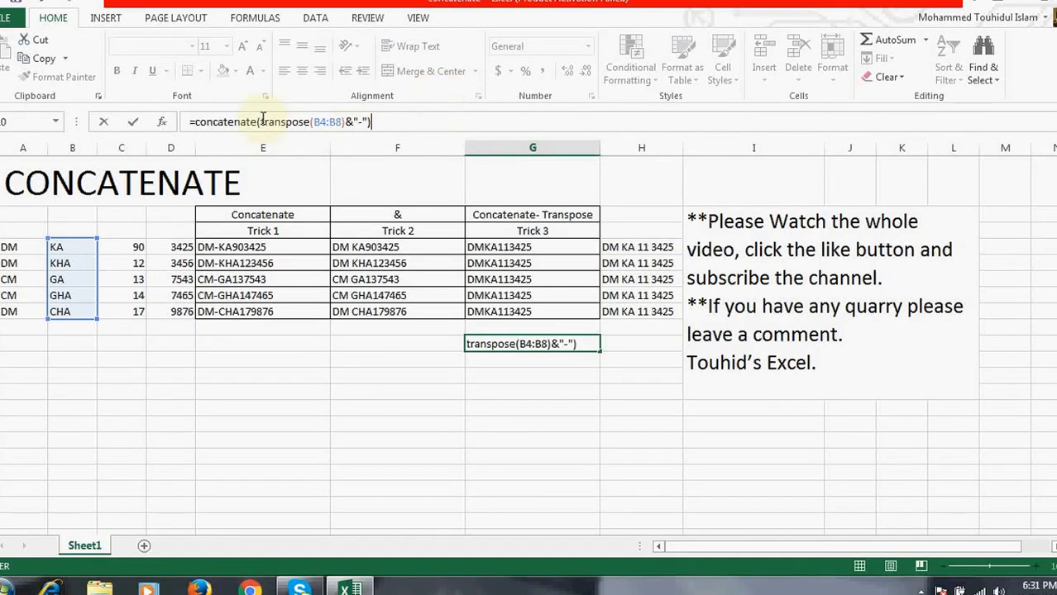
Step: Evaluate the transpose(B4:B8)&"-" part of the G10 formula into its array of literal values
{"action": "left_click", "coordinate": [262, 122]}
{"action": "key", "text": "shift+Right"}
{"action": "key", "text": "shift+Right"}
{"action": "key", "text": "shift+Right"}
{"action": "key", "text": "shift+Right"}
{"action": "key", "text": "shift+Right"}
{"action": "key", "text": "shift+Right"}
{"action": "key", "text": "shift+Right"}
{"action": "key", "text": "shift+Right"}
{"action": "key", "text": "shift+Right"}
{"action": "key", "text": "shift+Right"}
{"action": "key", "text": "shift+Right"}
{"action": "key", "text": "shift+Right"}
{"action": "key", "text": "shift+Right"}
{"action": "key", "text": "shift+Right"}
{"action": "key", "text": "shift+Right"}
{"action": "key", "text": "shift+Right"}
{"action": "key", "text": "shift+Right"}
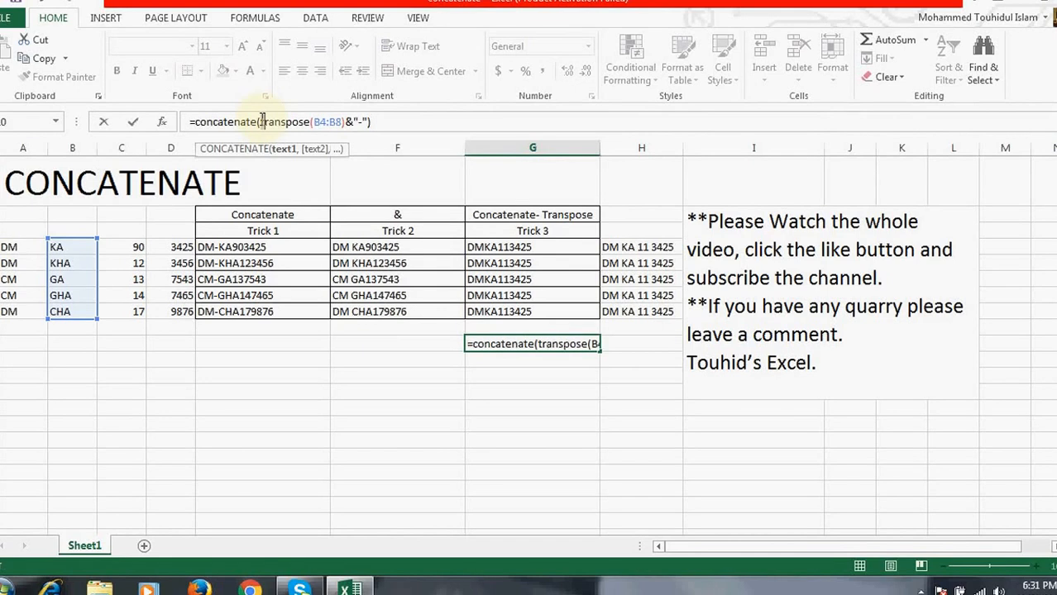
{"action": "key", "text": "shift+Right"}
{"action": "key", "text": "shift+Right"}
{"action": "key", "text": "shift+Right"}
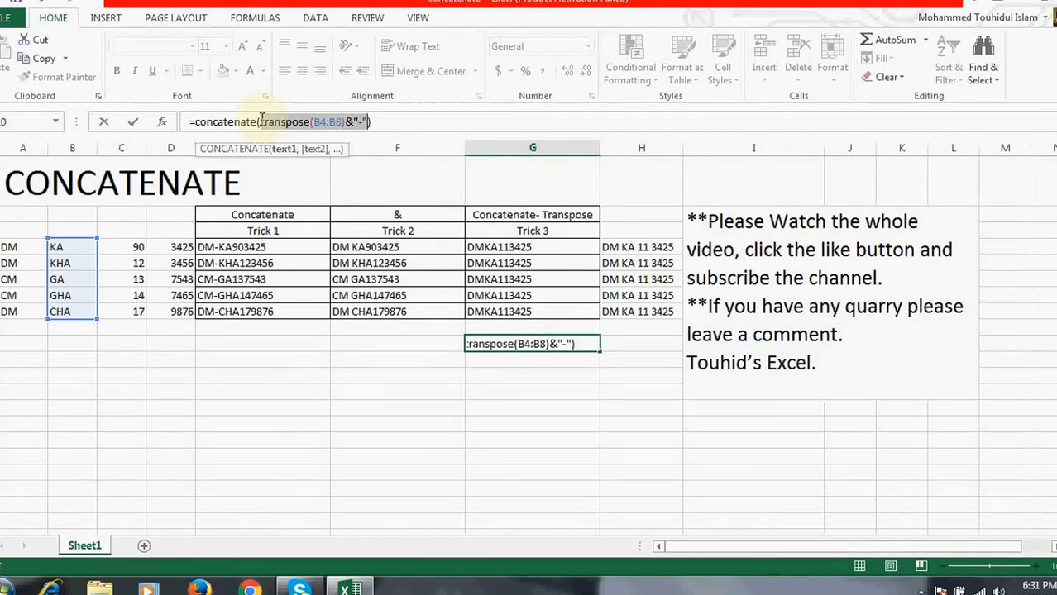
{"action": "key", "text": "F9"}
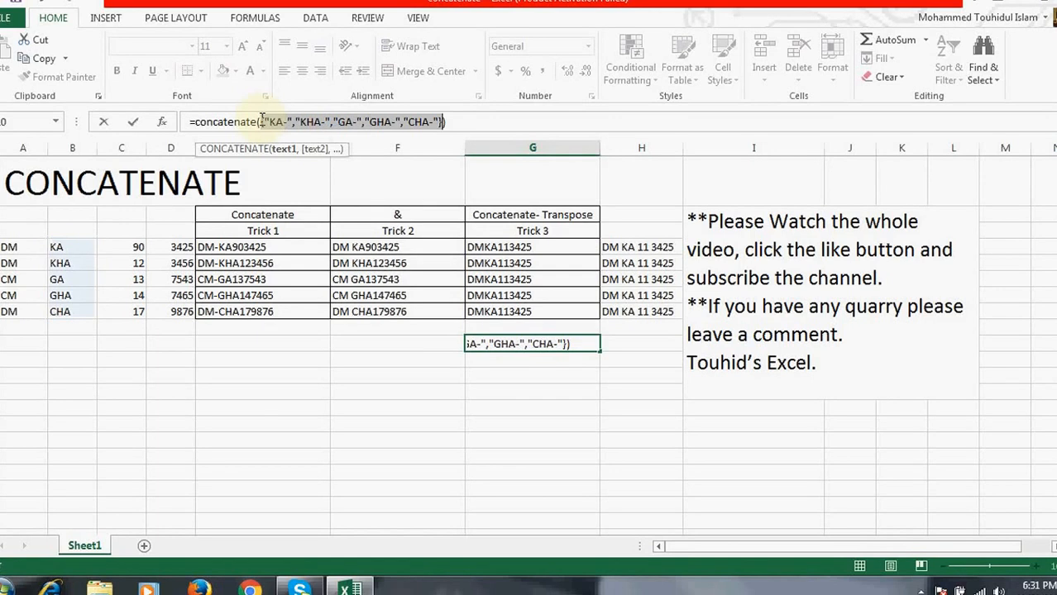
Step: Remove both curly braces around the array in the G10 formula and commit it
{"action": "left_click", "coordinate": [440, 120]}
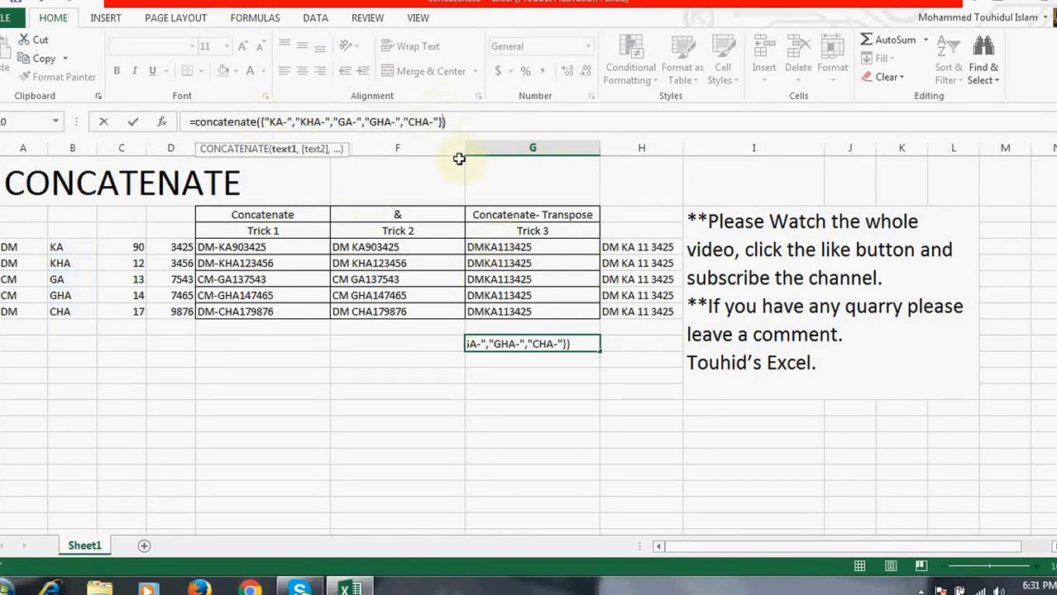
{"action": "key", "text": "BackSpace"}
{"action": "left_click", "coordinate": [264, 122]}
{"action": "key", "text": "BackSpace"}
{"action": "key", "text": "Return"}
{"action": "key", "text": "Return"}
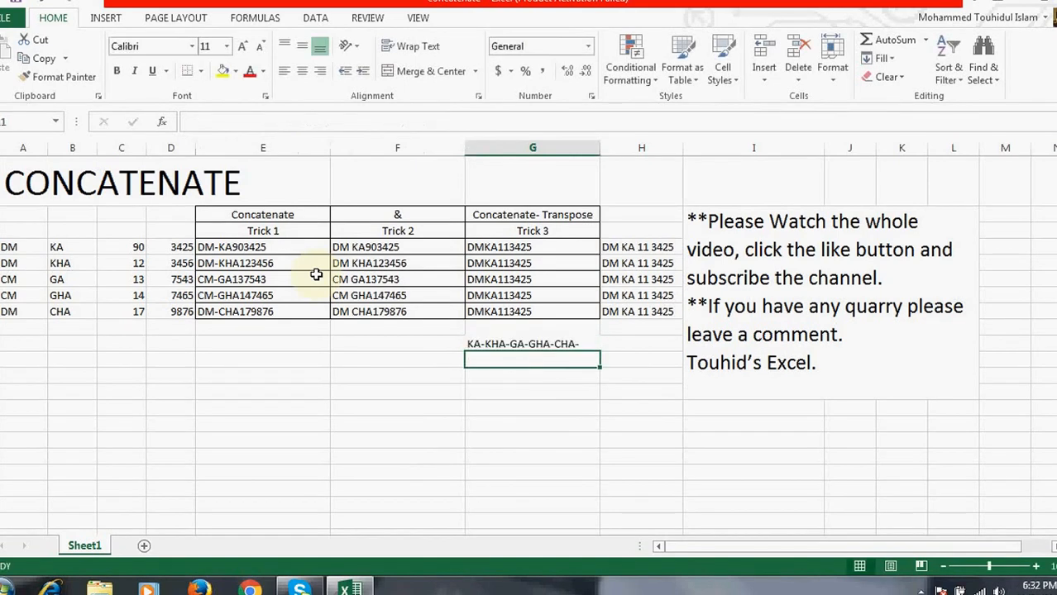
Step: Inspect the hyphen-separated text arguments in the G10 formula without changing them
{"action": "left_click", "coordinate": [561, 344]}
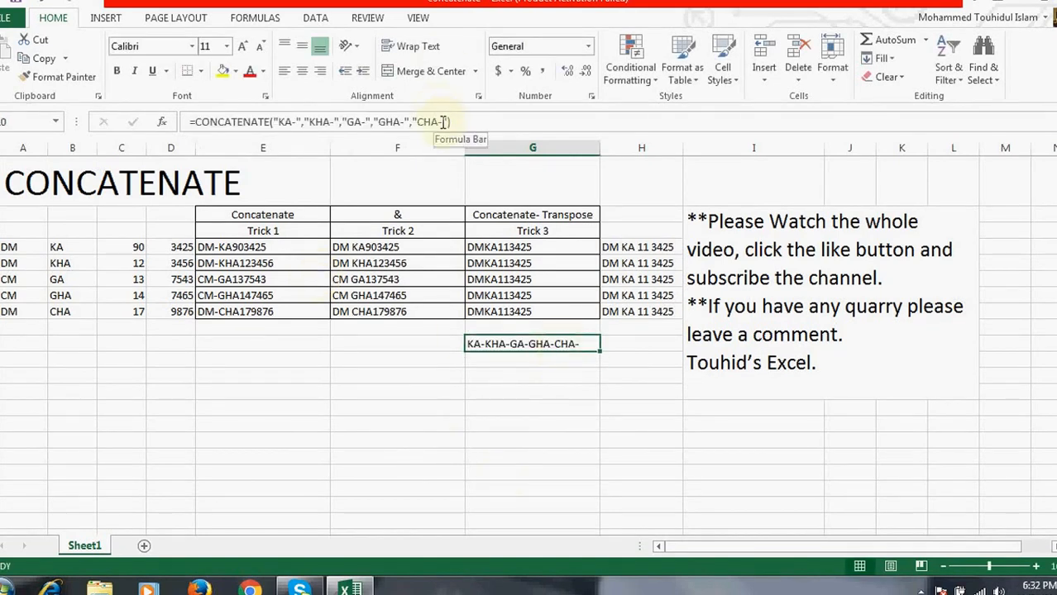
{"action": "double_click", "coordinate": [465, 338]}
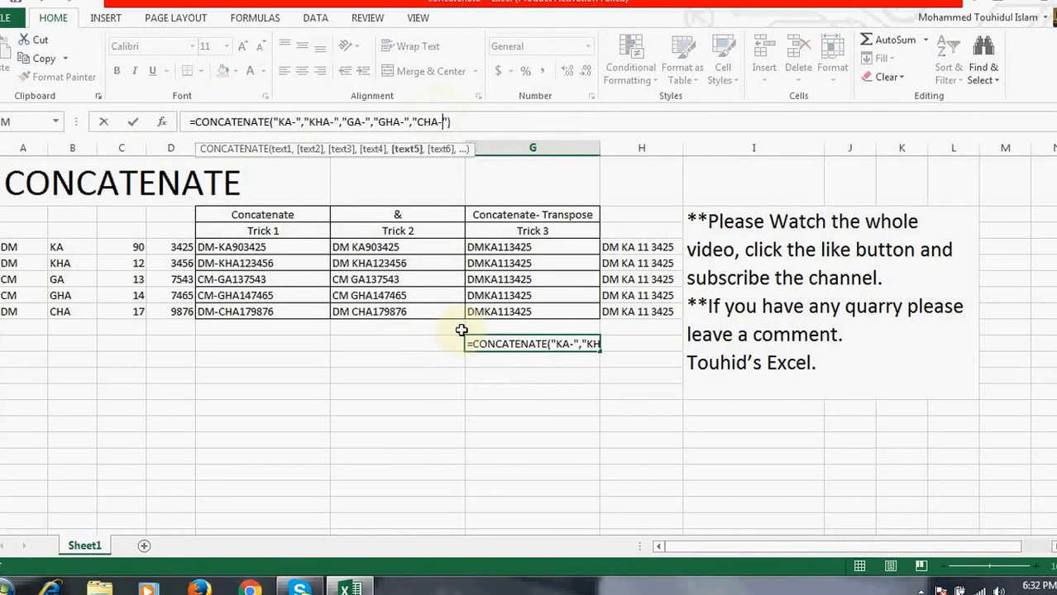
{"action": "key", "text": "Return"}
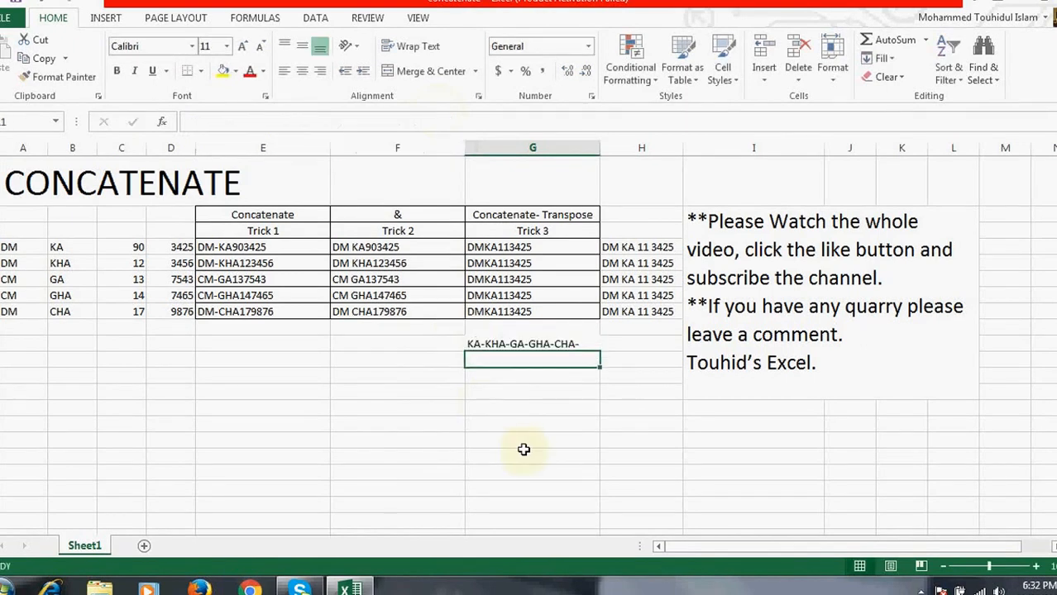
Step: Try to insert the range B4:B8 before the second argument of the G10 CONCATENATE formula
{"action": "left_click", "coordinate": [584, 342]}
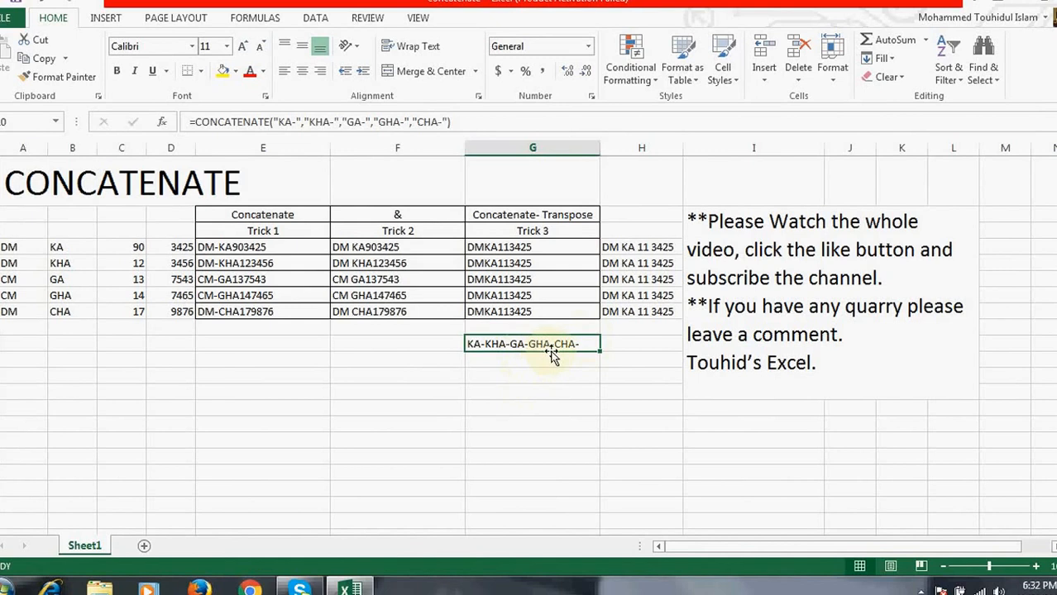
{"action": "left_click", "coordinate": [327, 122]}
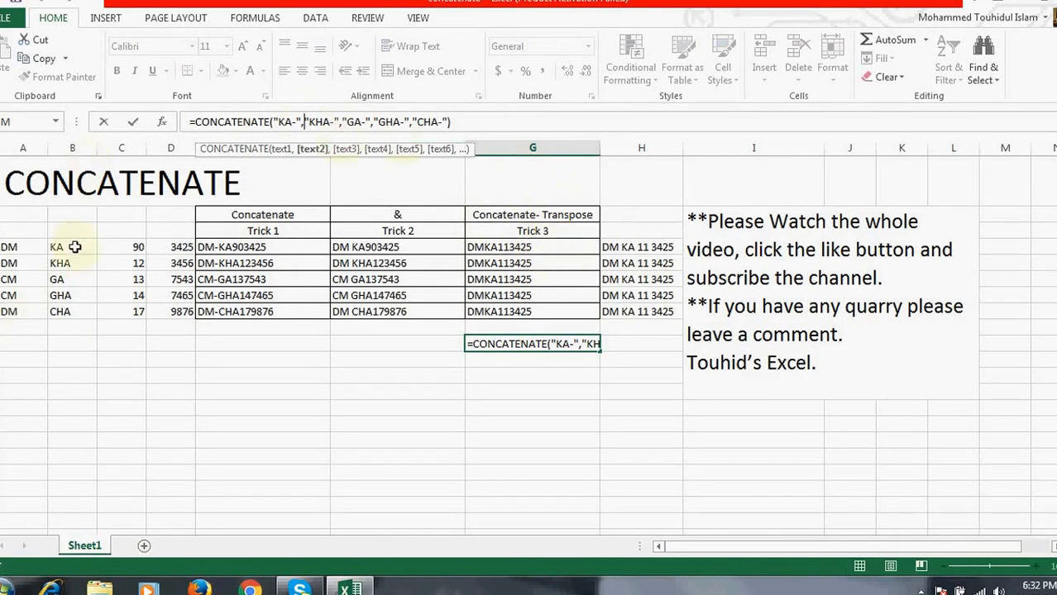
{"action": "left_click_drag", "start_coordinate": [74, 247], "coordinate": [74, 314]}
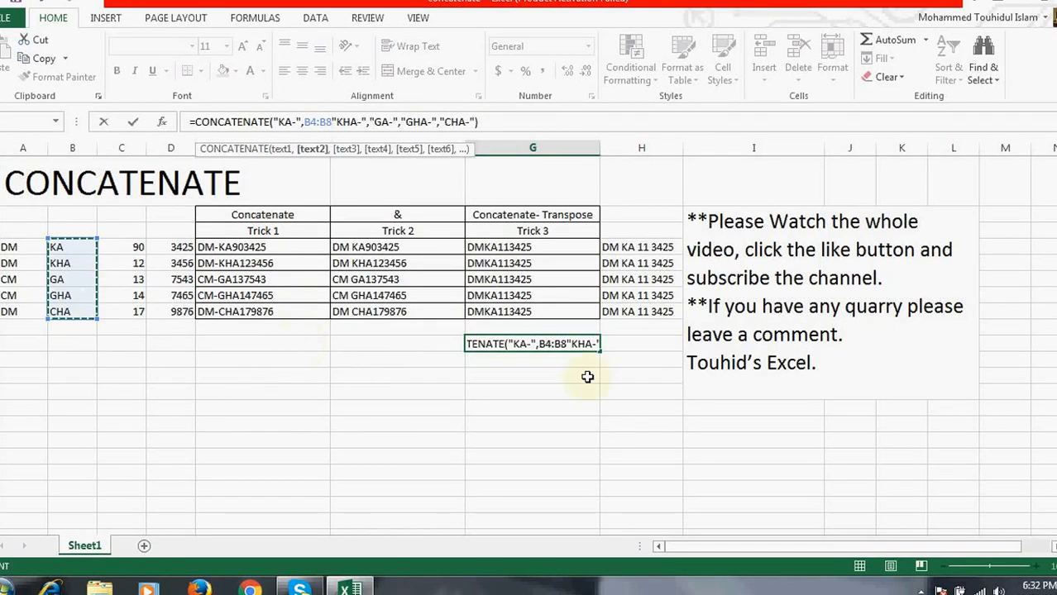
{"action": "key", "text": "Return"}
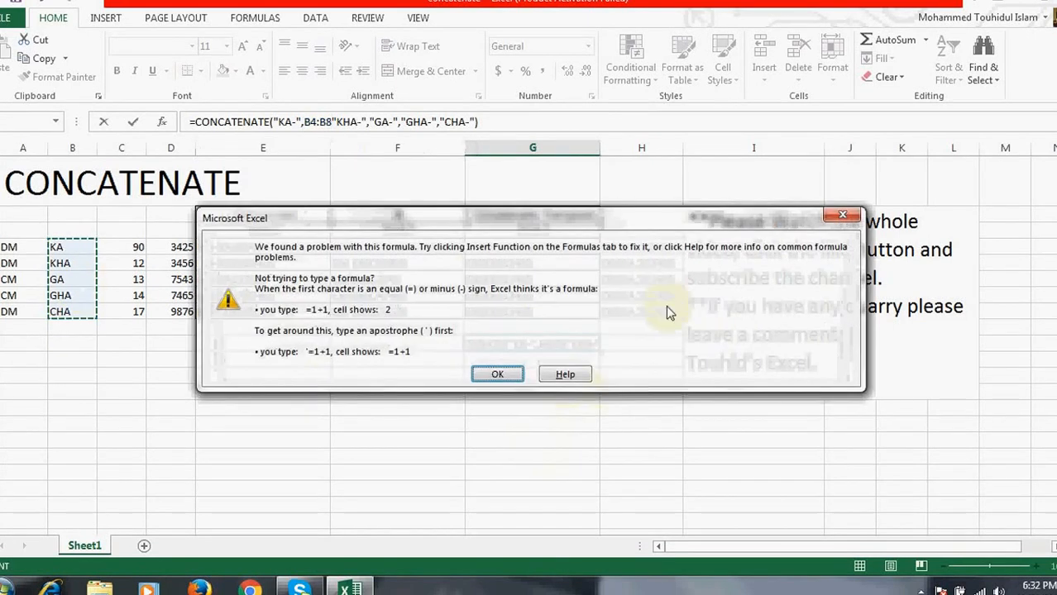
{"action": "key", "text": "Return"}
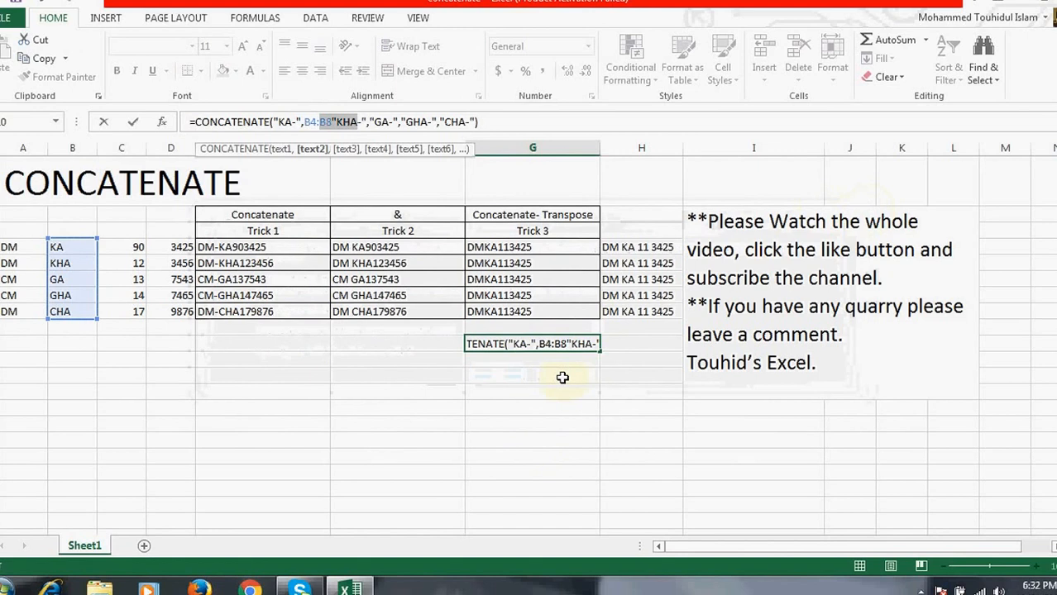
{"action": "left_click", "coordinate": [590, 392]}
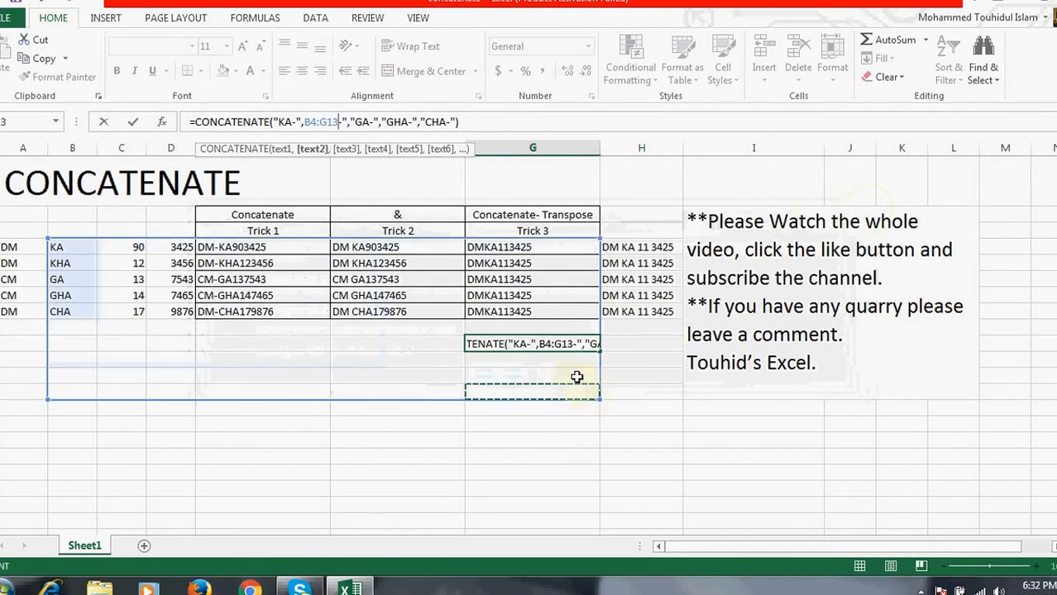
{"action": "key", "text": "Return"}
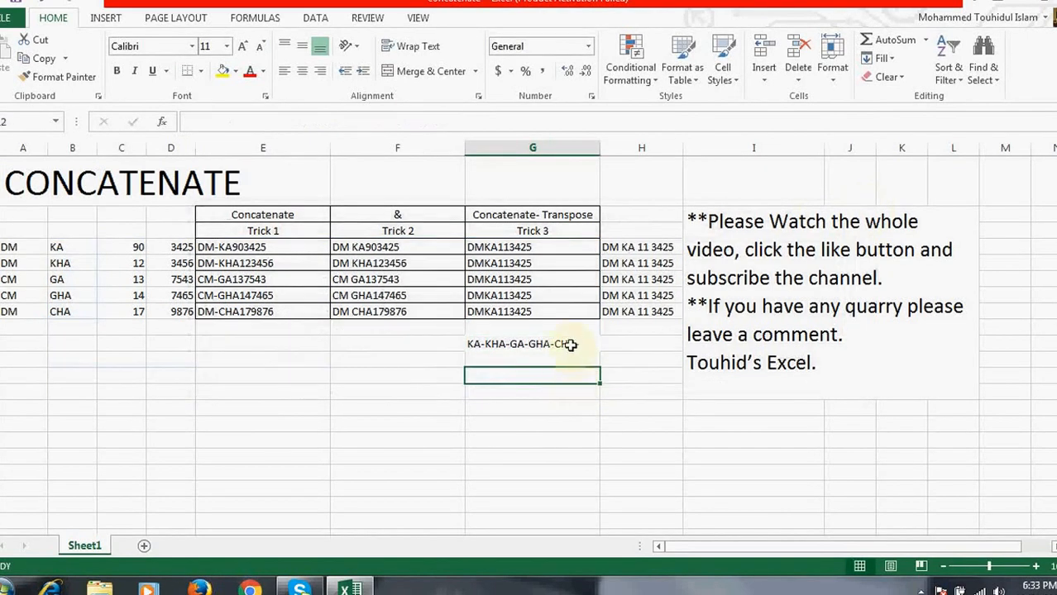
Step: Review the formulas in G10 and F6 and the merged note beside the table
{"action": "left_click", "coordinate": [569, 344]}
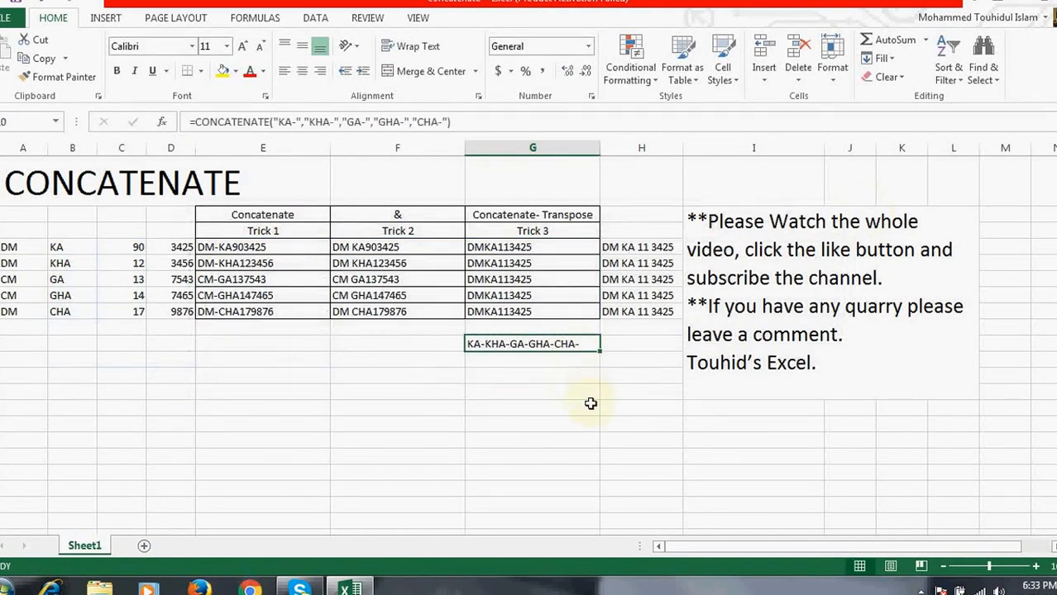
{"action": "left_click", "coordinate": [537, 406]}
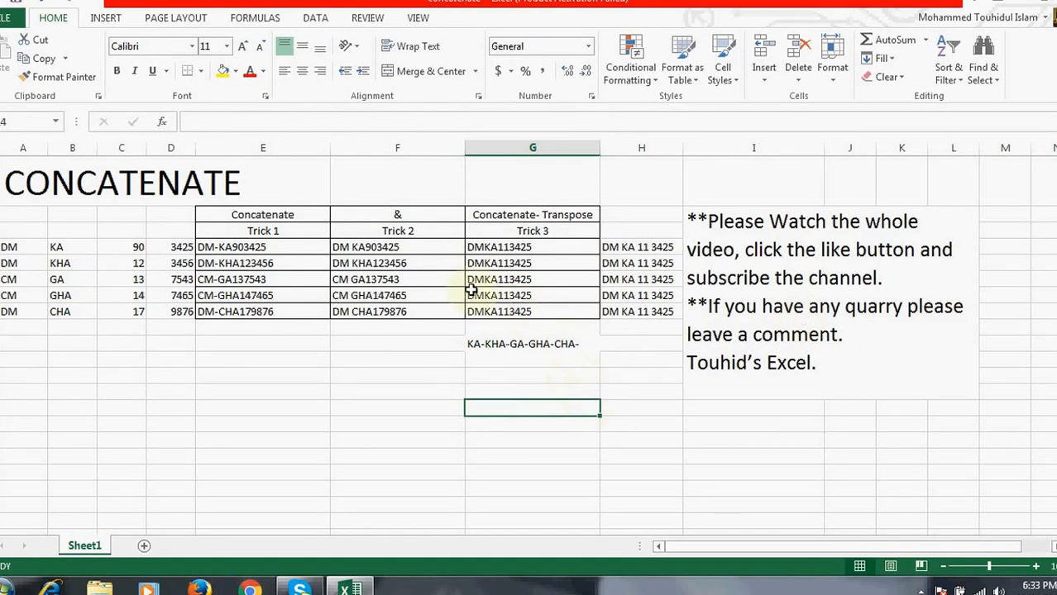
{"action": "left_click", "coordinate": [385, 278]}
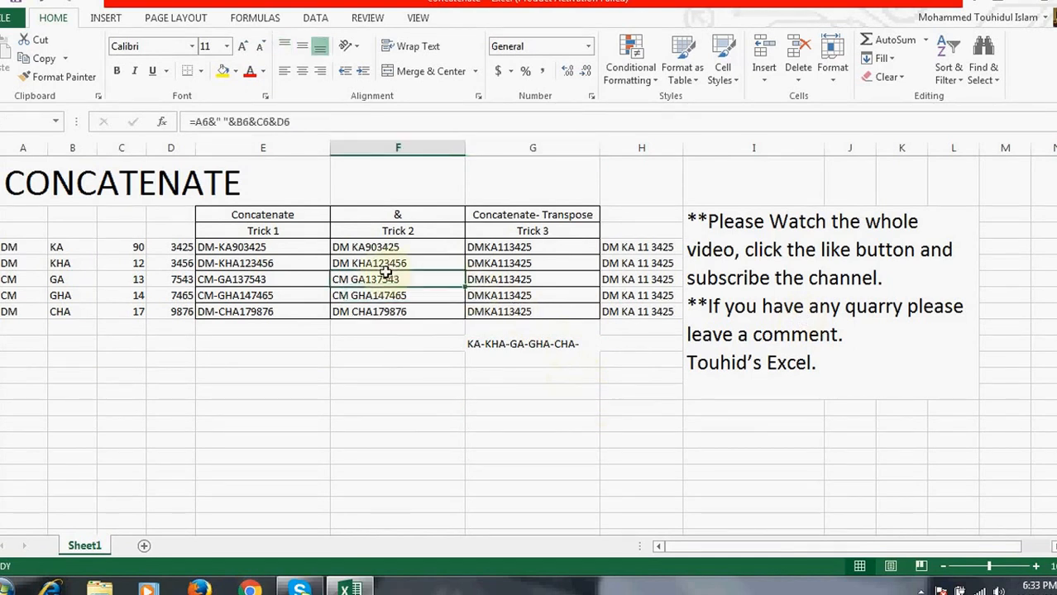
{"action": "left_click", "coordinate": [789, 254]}
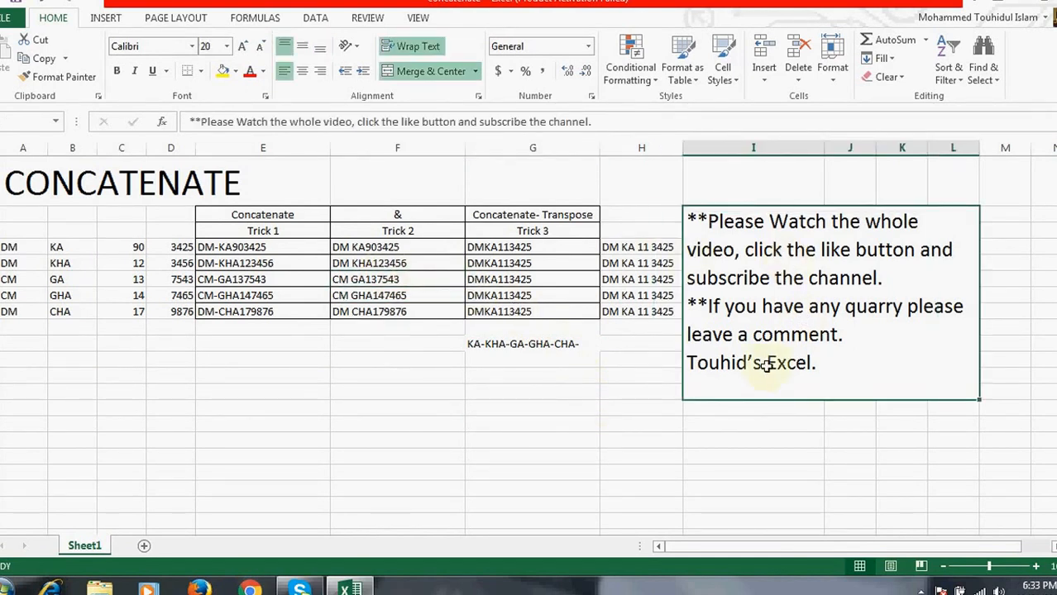